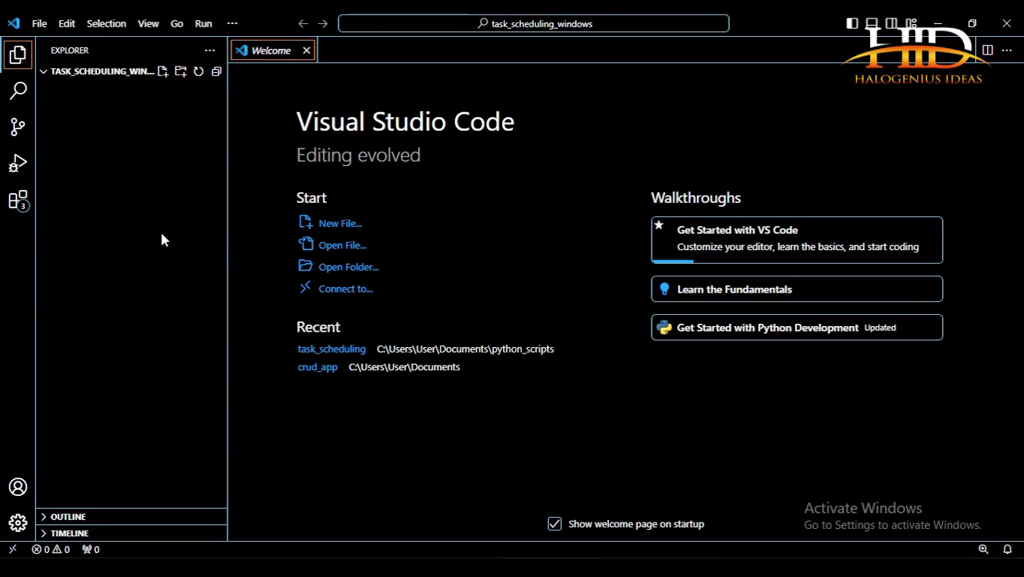
key(alt+Tab)
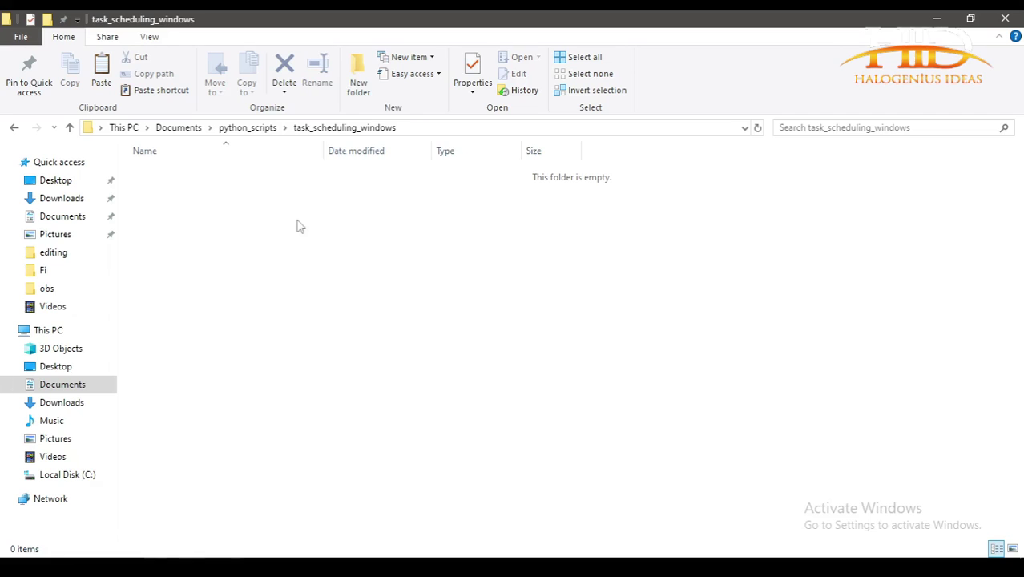
key(alt+Tab)
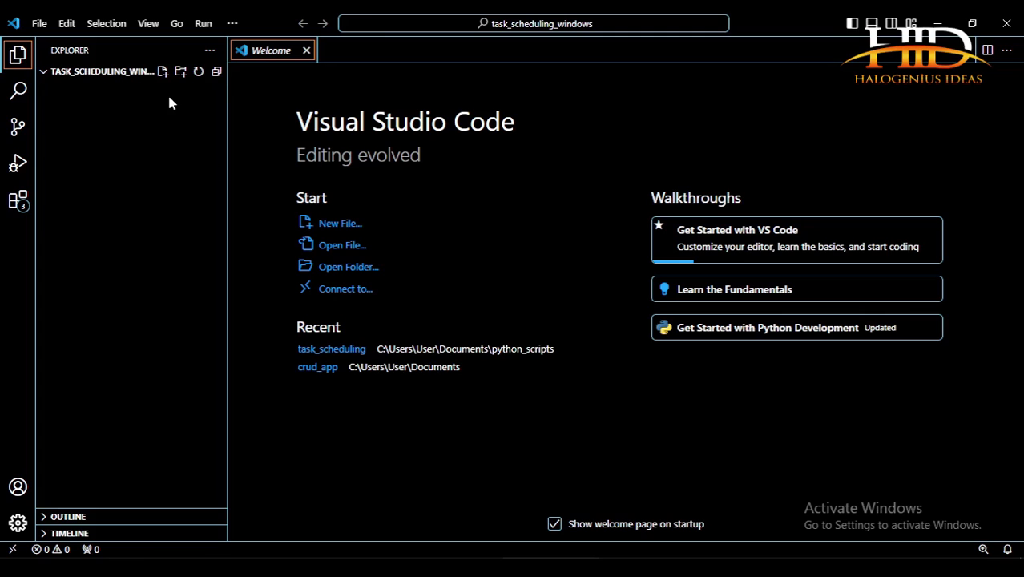
- Create a Python file named log_generator.py in the task_scheduling_windows folder and close the Welcome page
click(162, 72)
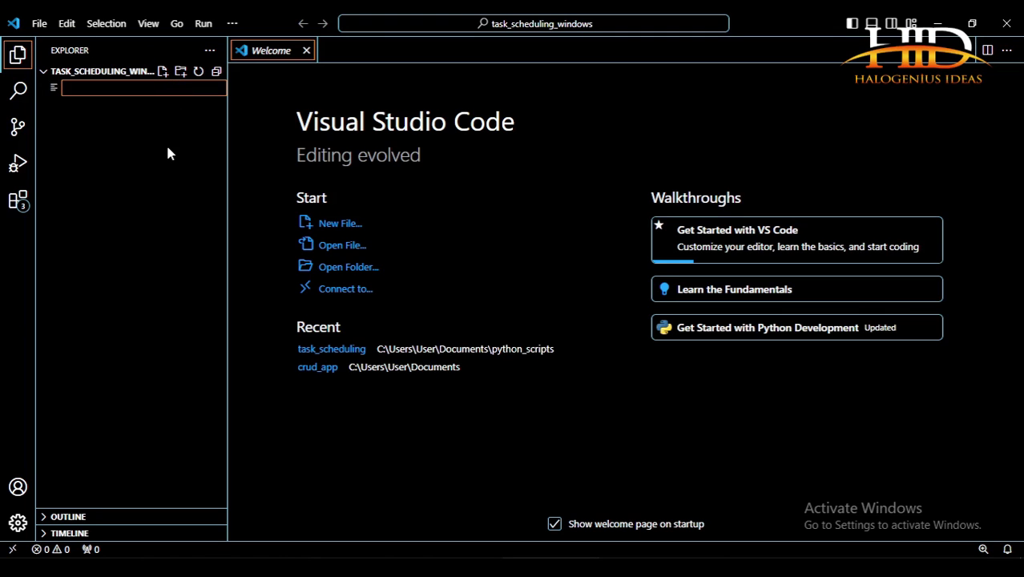
text(log_generator.py)
key(BackSpace)
key(BackSpace)
text(py)
key(Return)
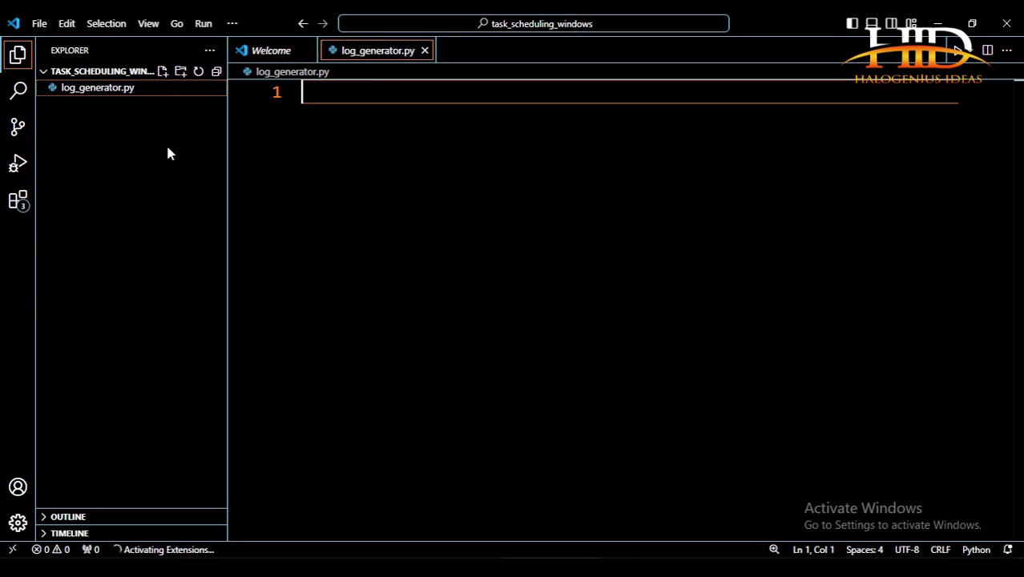
click(310, 51)
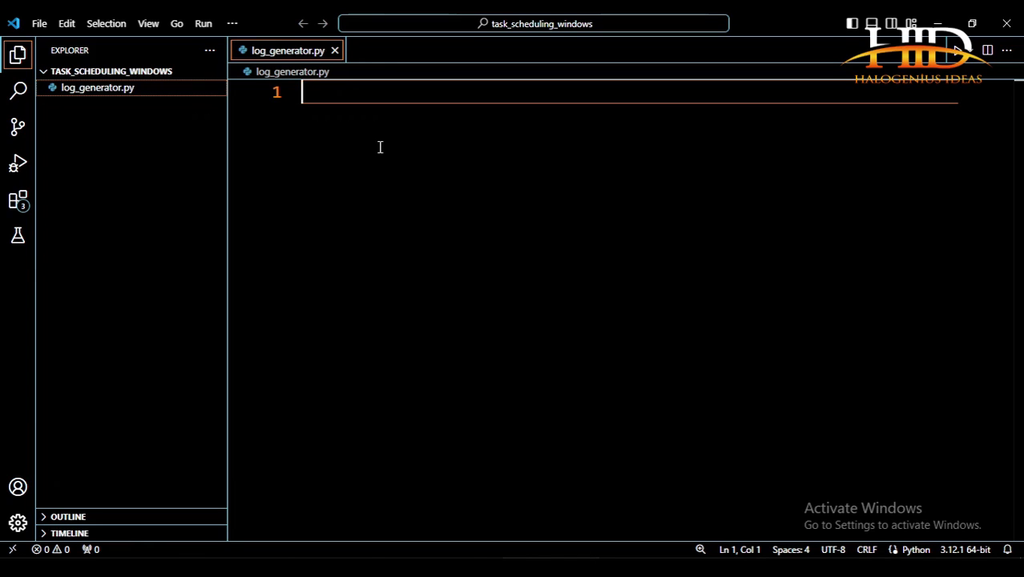
- Import the random module on the first line of log_generator.py
text(im)
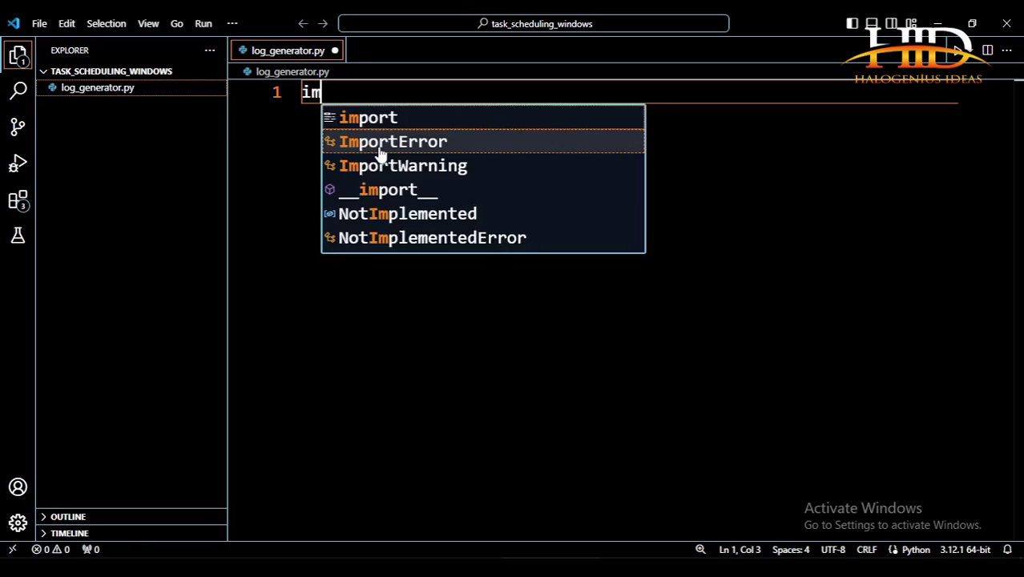
text(port random)
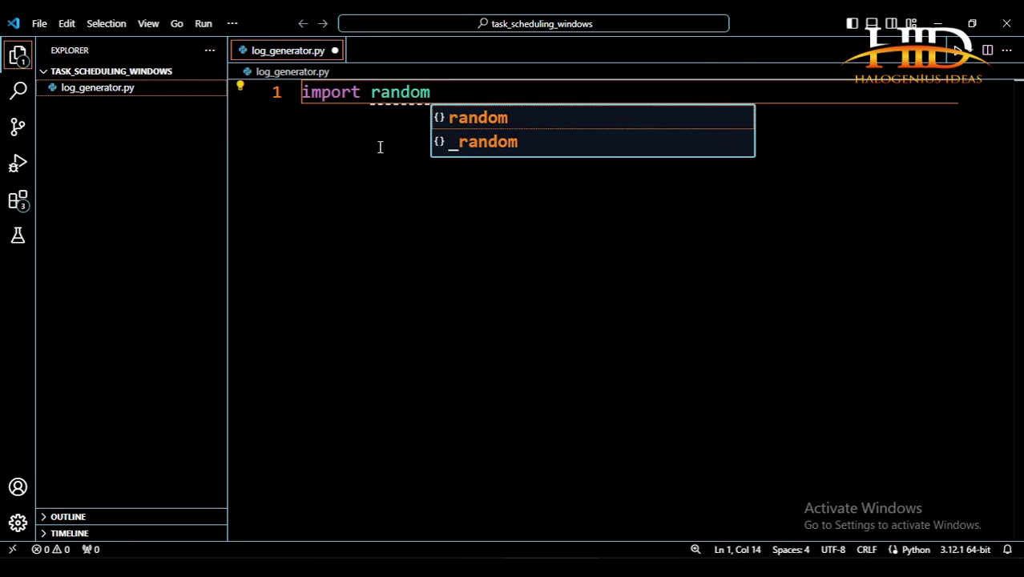
key(Escape)
key(Return)
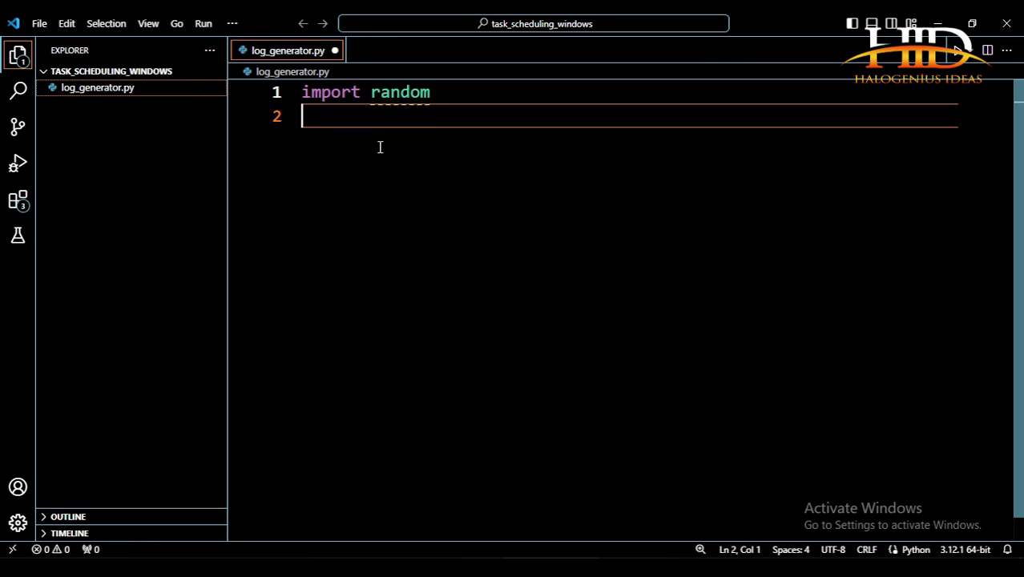
text(import)
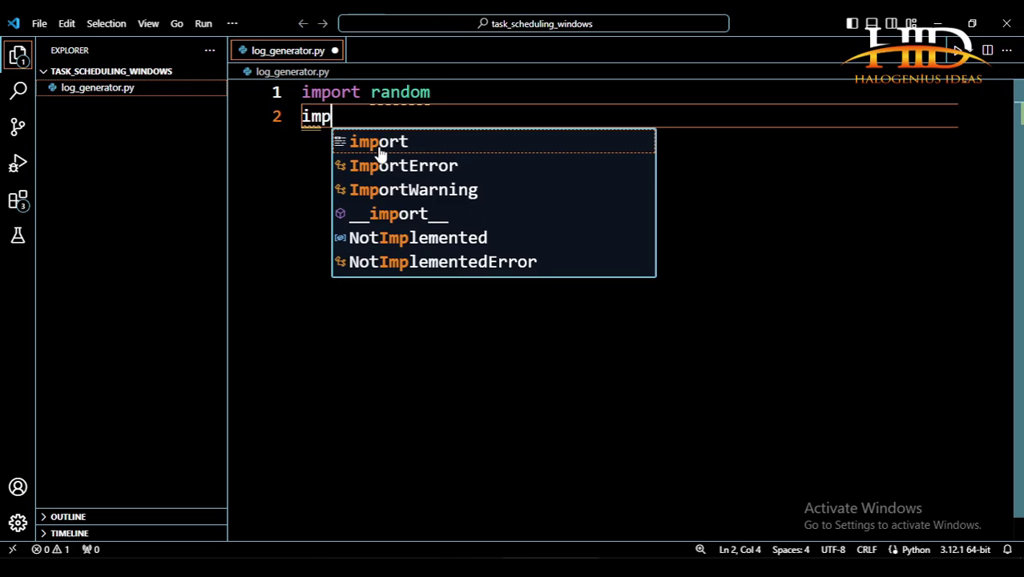
key(BackSpace)
key(BackSpace)
key(BackSpace)
key(BackSpace)
key(BackSpace)
key(BackSpace)
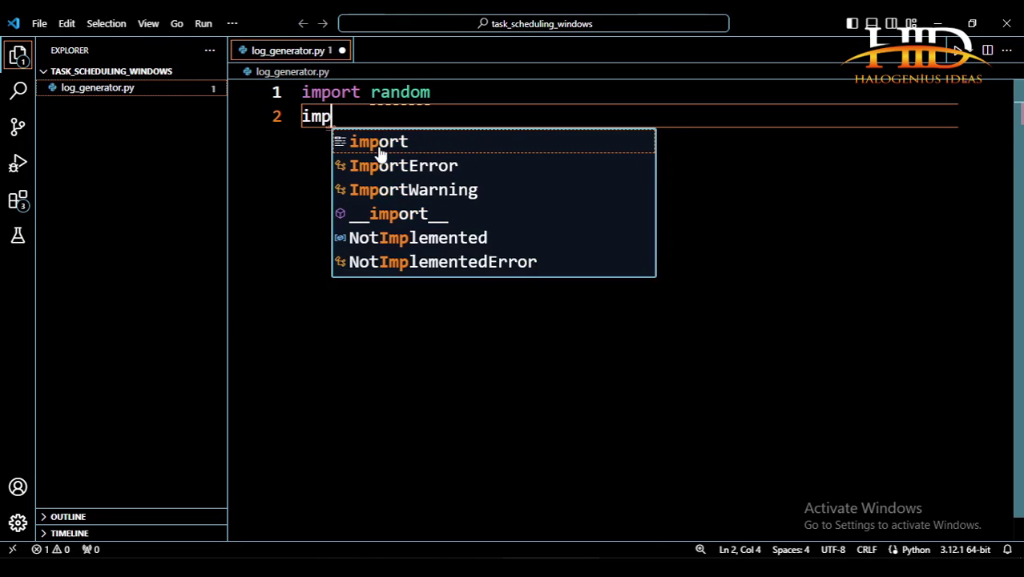
- Import the datetime class from the datetime module on line 2
text(from )
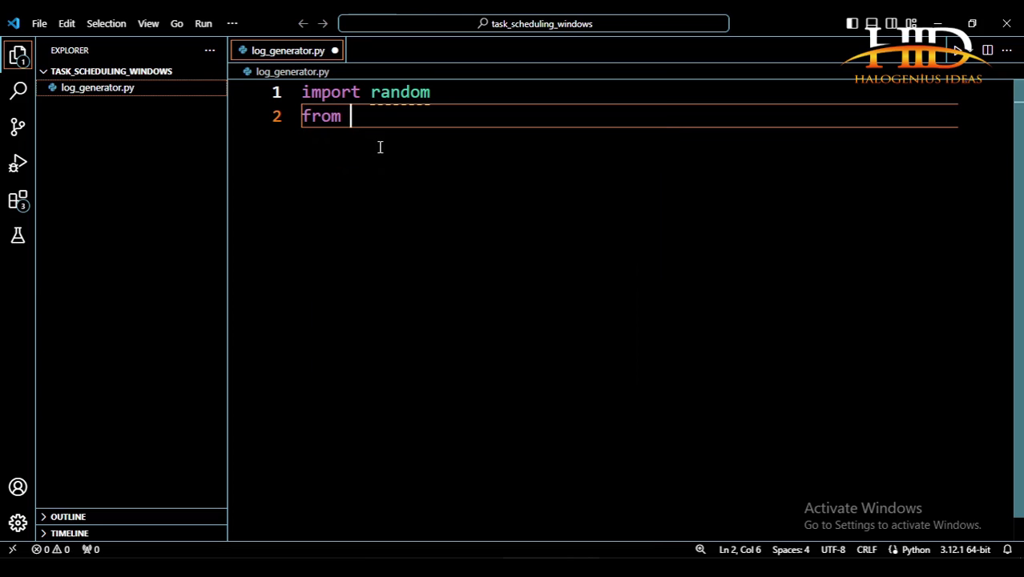
text(datetime)
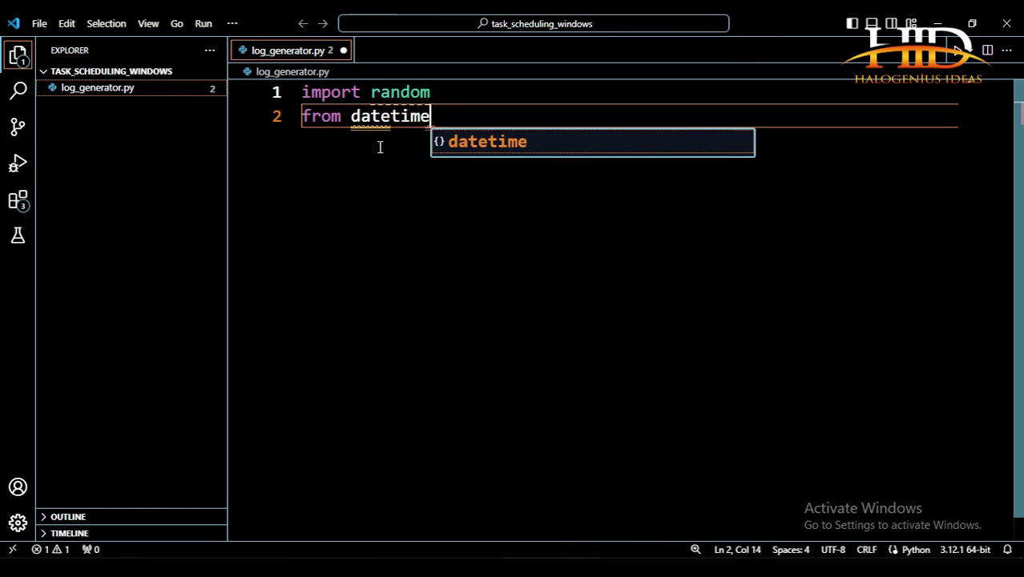
text( import )
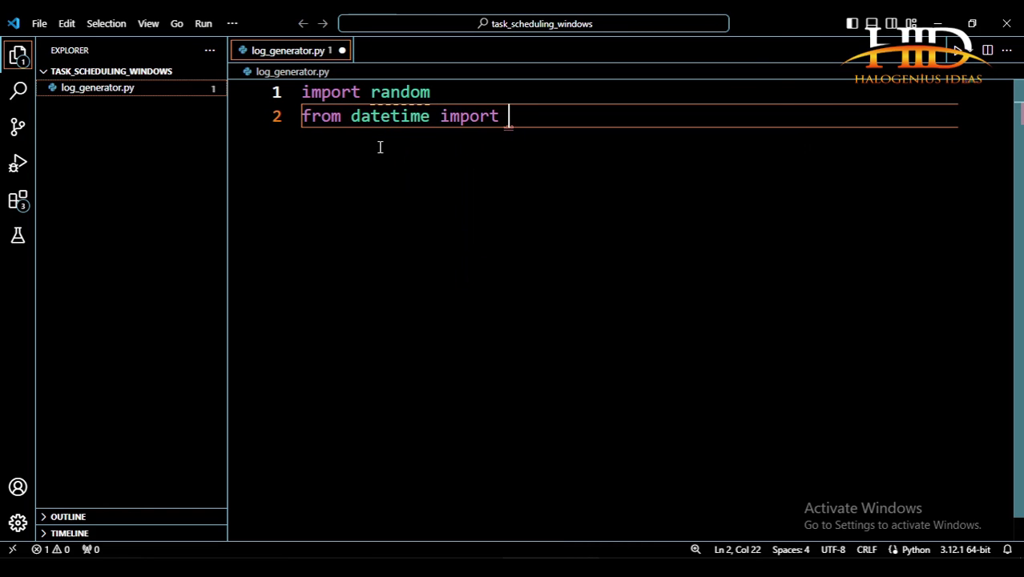
text(datetime)
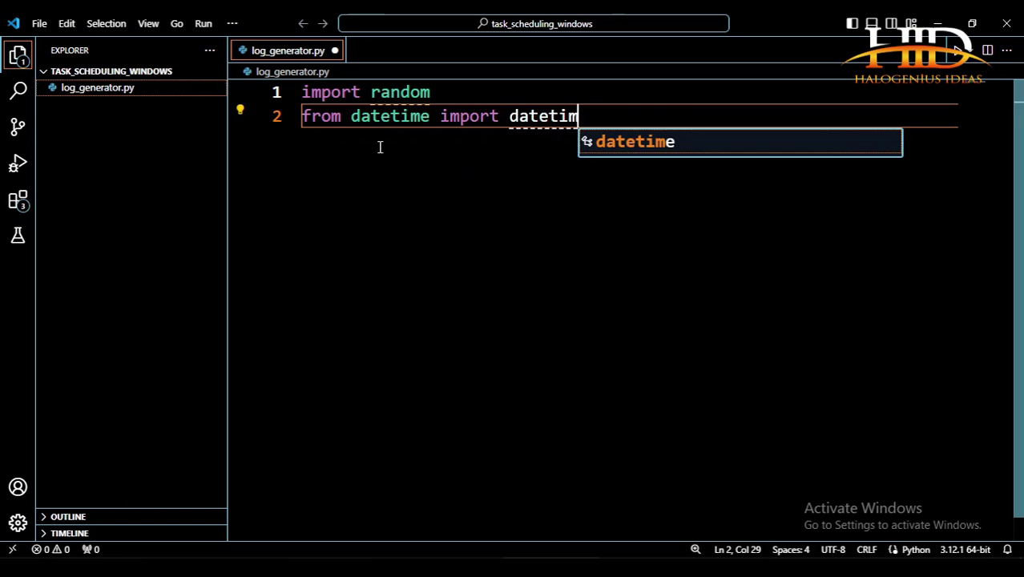
key(Return)
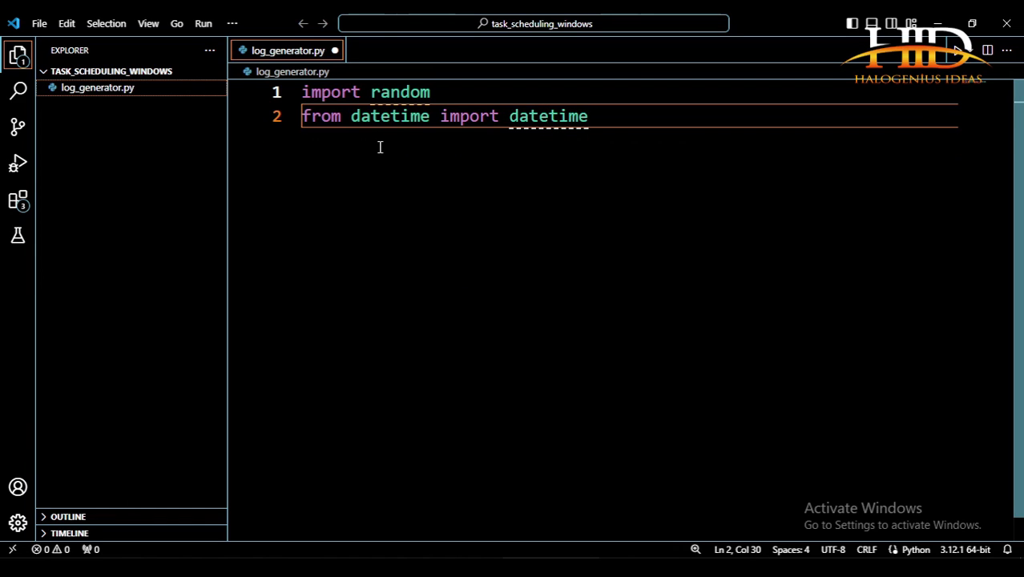
- Leave a blank line below the imports and define a function generate_log() without parameters
key(Return)
key(Return)
text(def generate_log():)
key(Return)
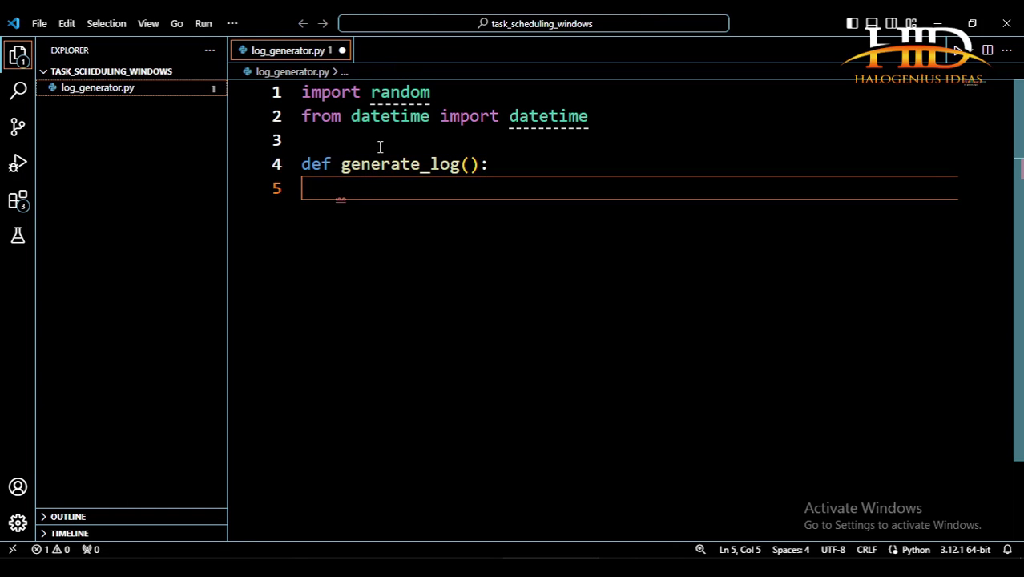
text(rn)
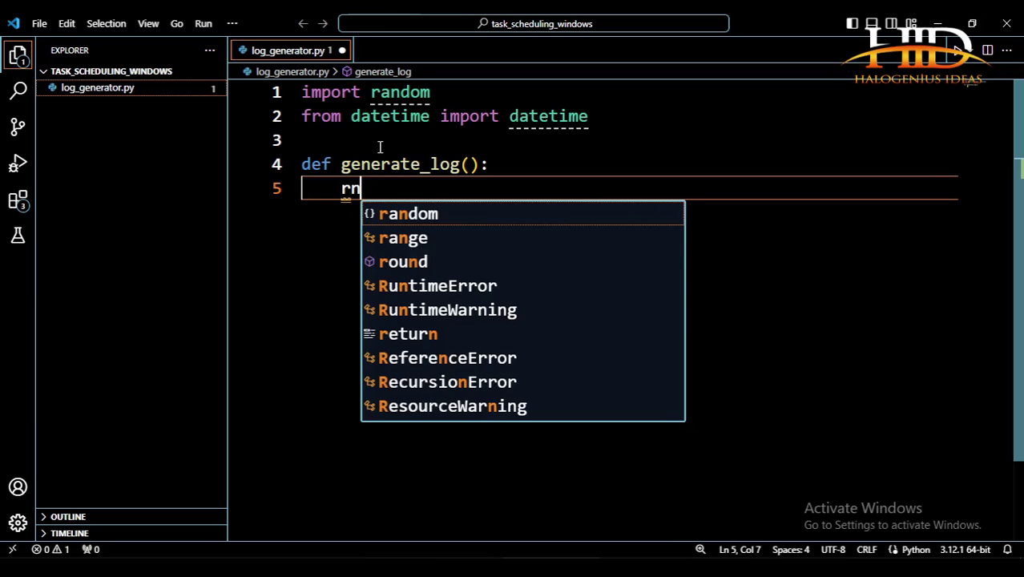
key(BackSpace)
key(BackSpace)
- Inside generate_log(), assign a random integer to the variable num with random.randint(1,100)
text(num )
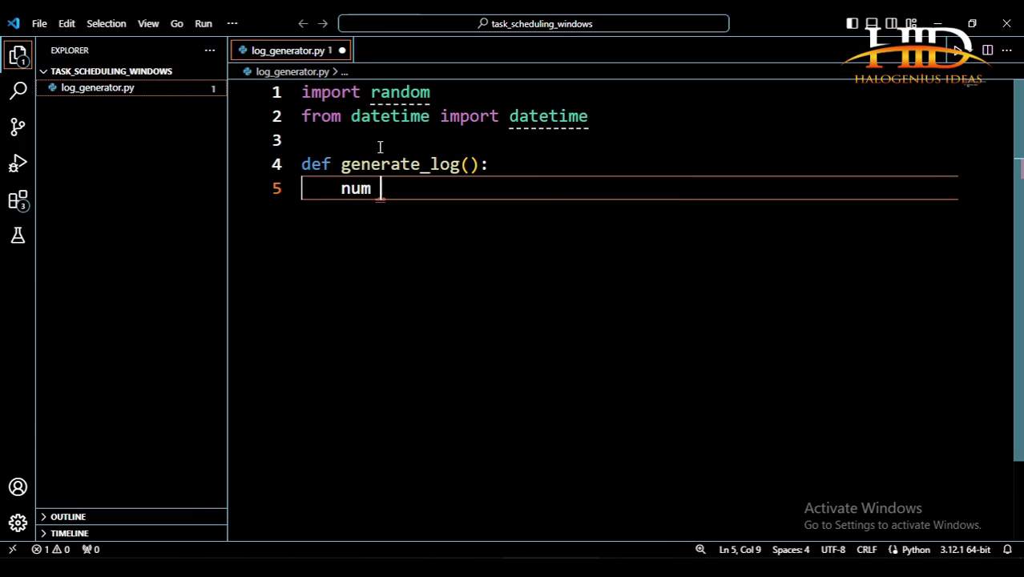
text(= )
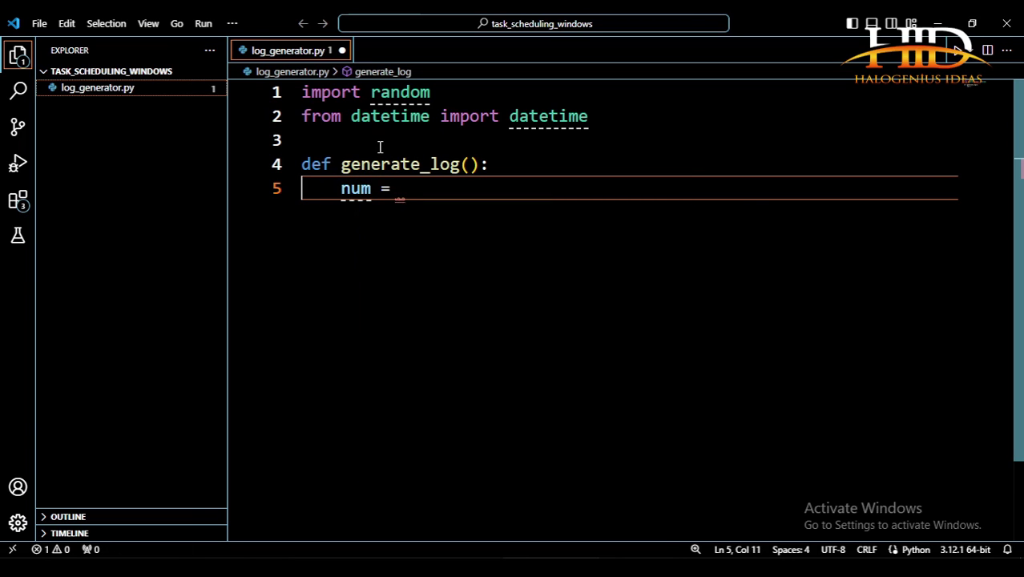
text(ran)
key(Tab)
text(.)
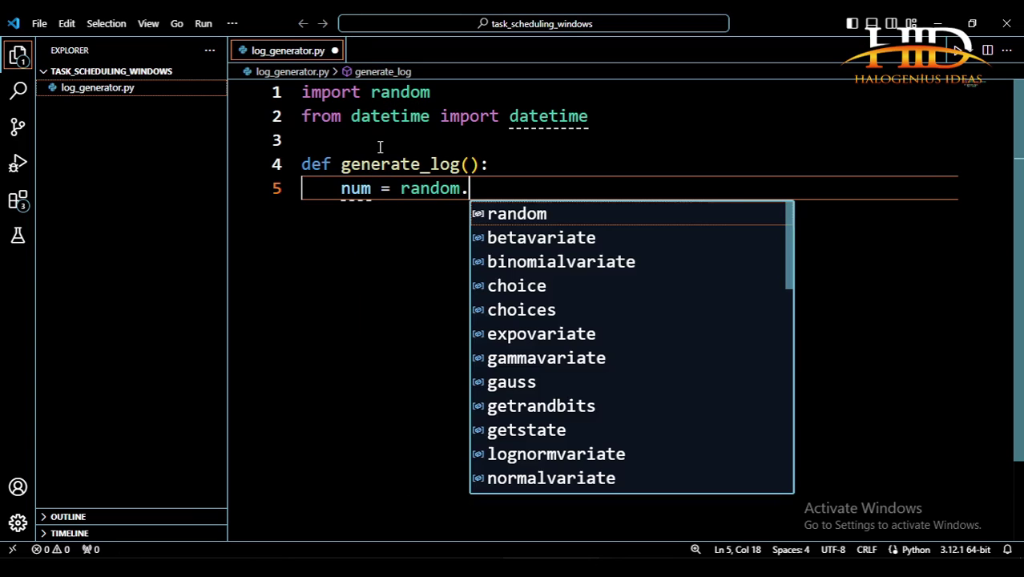
text(ran)
key(Down)
key(Down)
key(Tab)
text((1,)
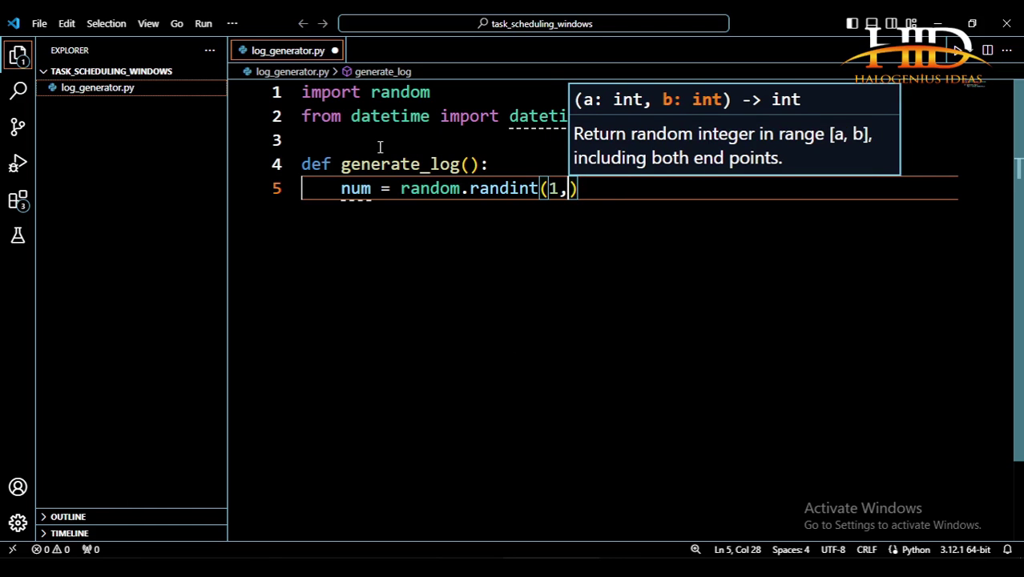
text(100))
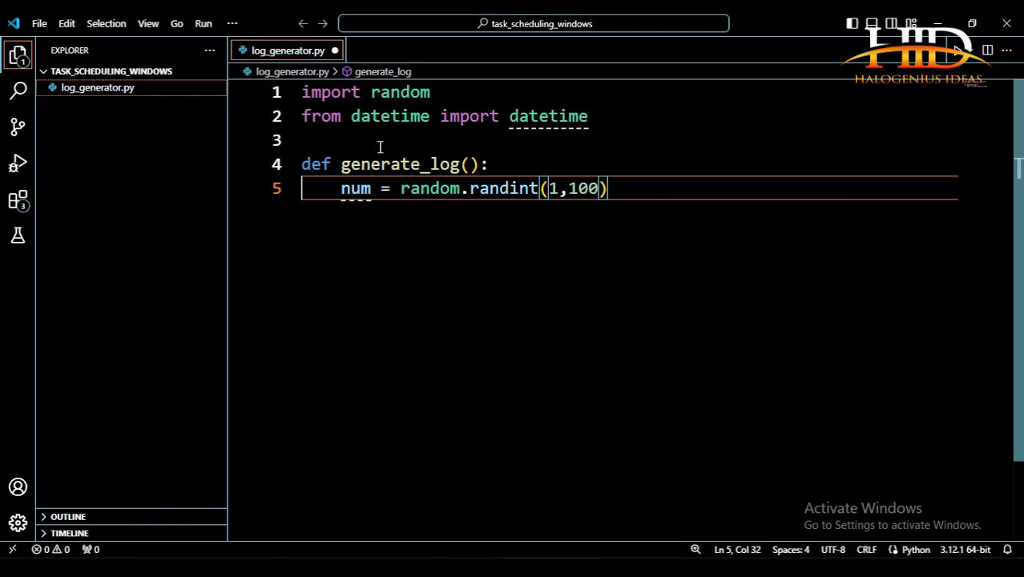
- Leave a blank line below the num assignment and assign datetime.now() to a variable ts inside generate_log()
key(Return)
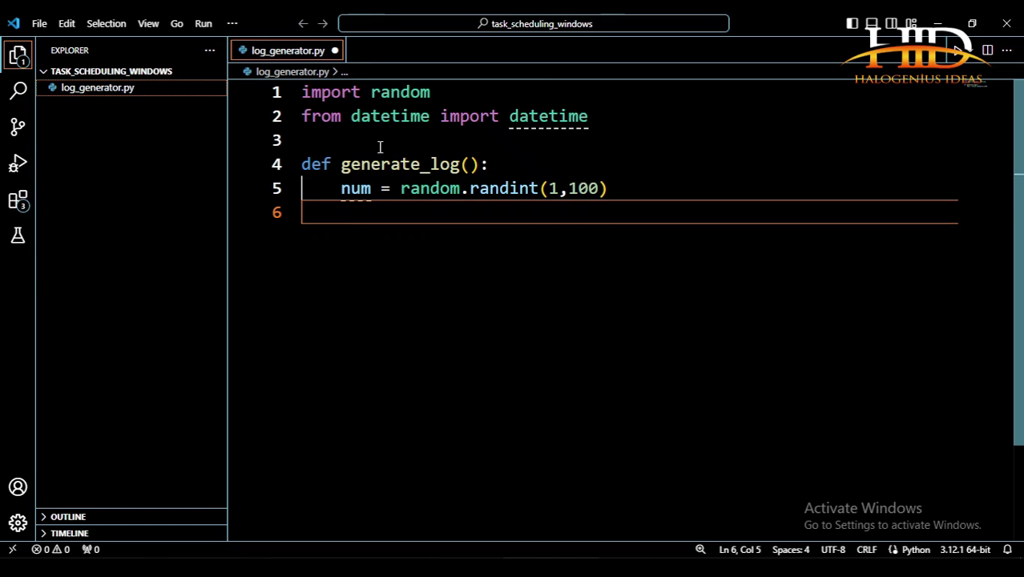
key(Return)
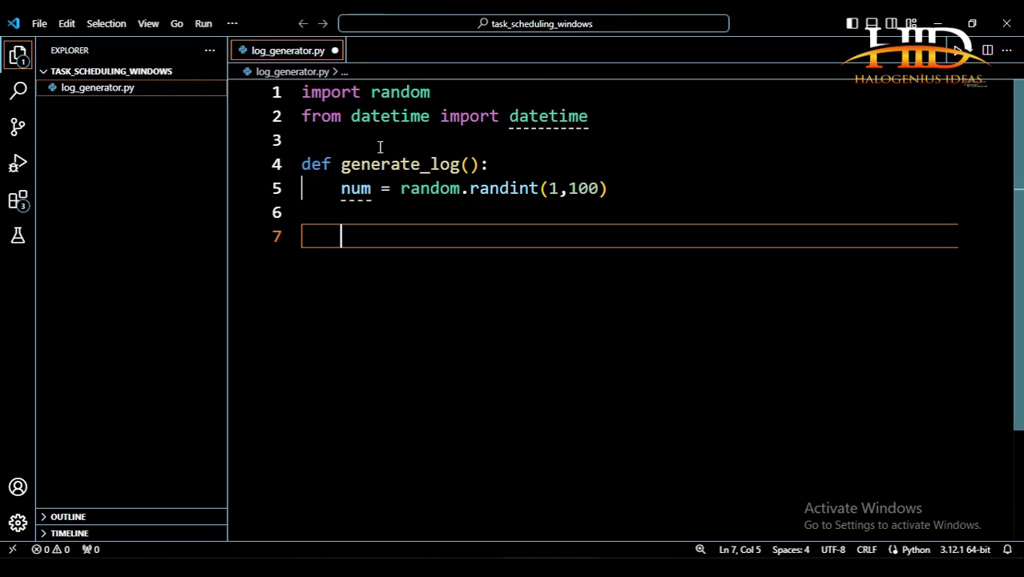
text(ts)
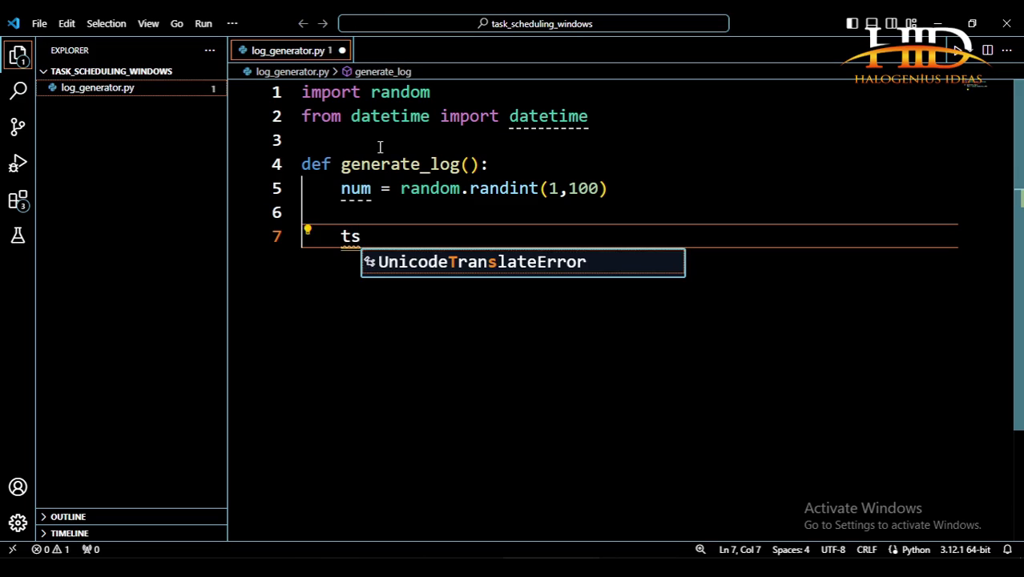
text( = )
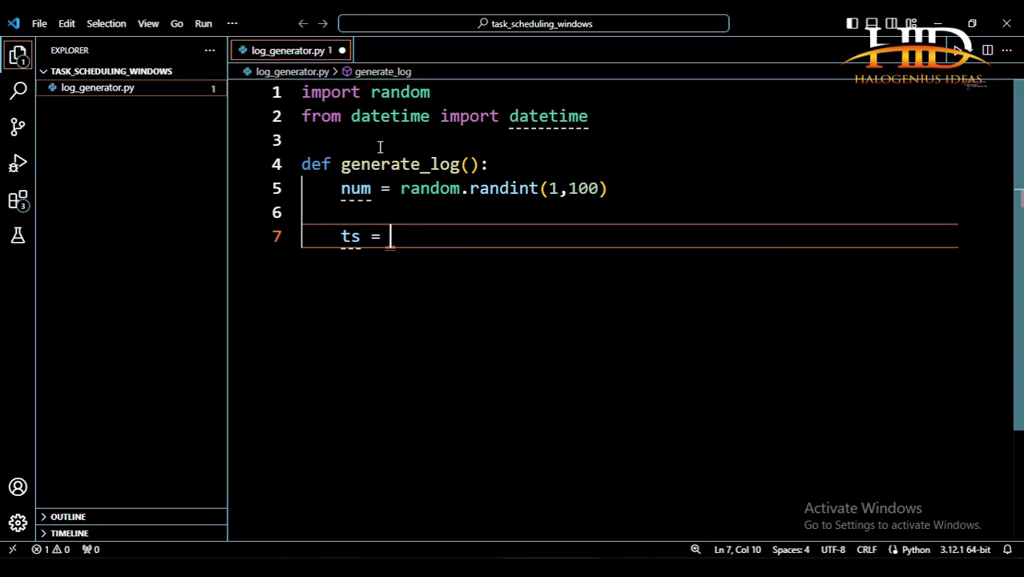
text(date)
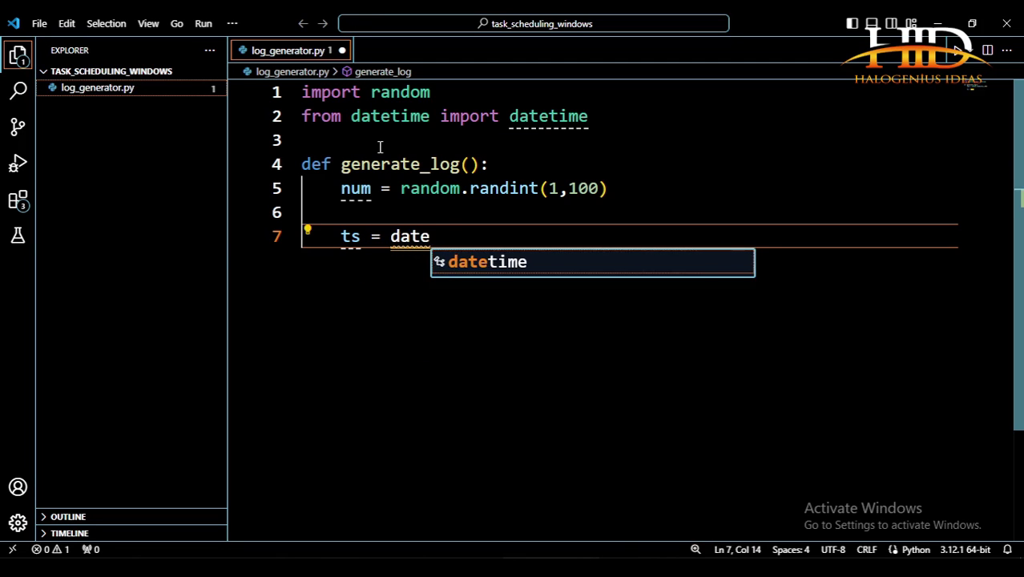
key(Tab)
text(.no)
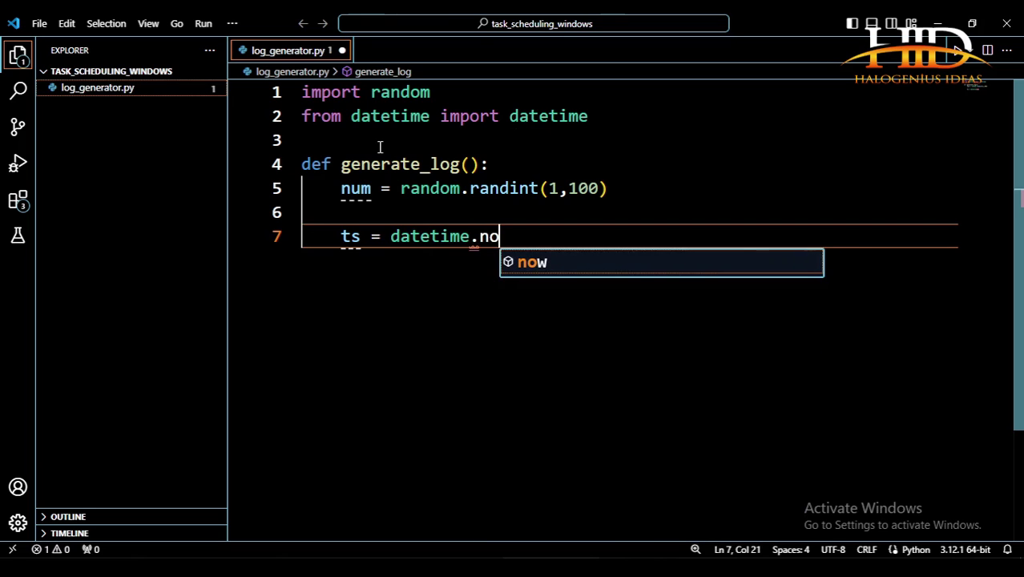
text(w())
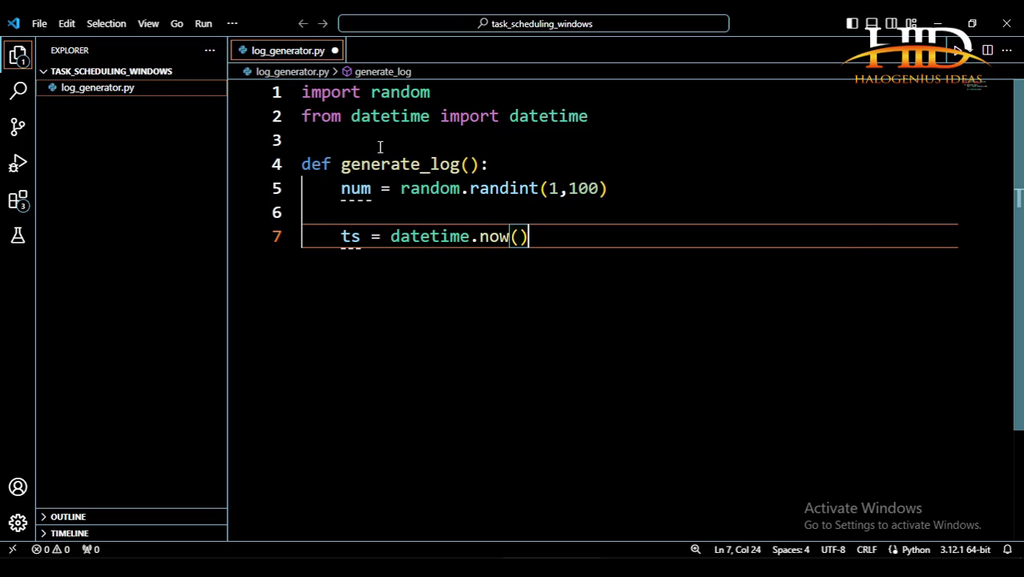
- Chain strftime() onto datetime.now() with the date format string "%dth of %B, %Y"
text(.str)
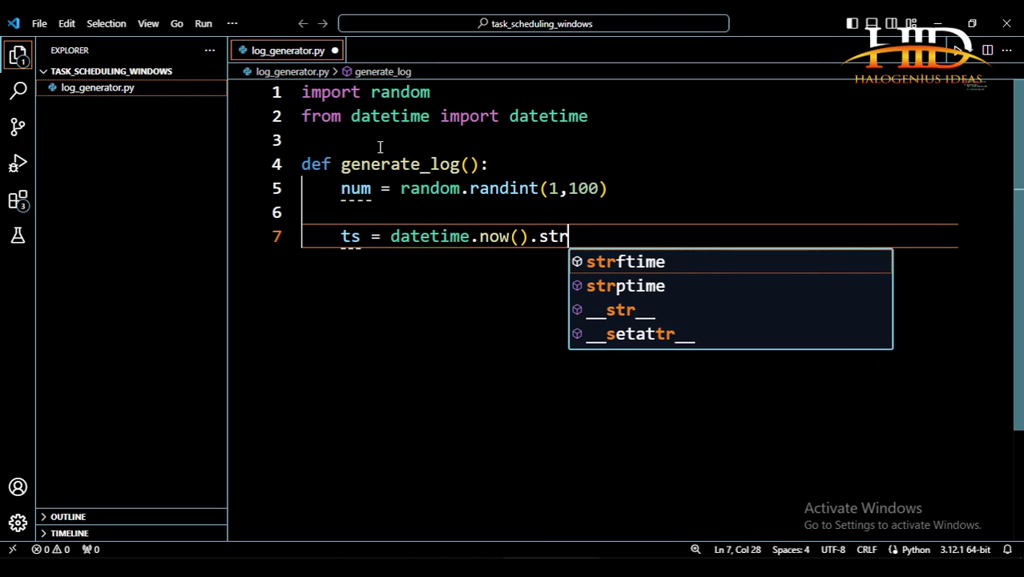
key(Tab)
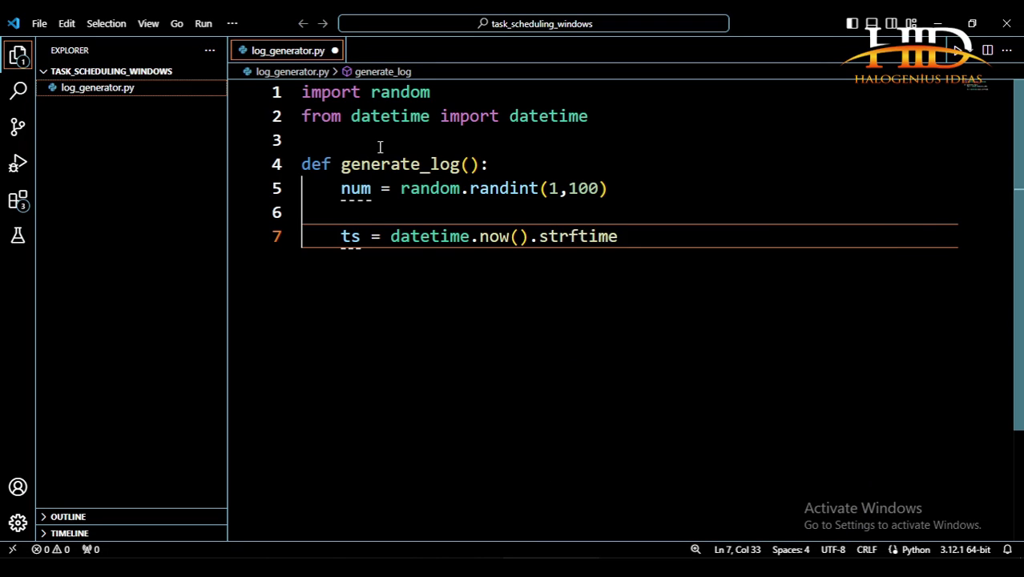
text(()
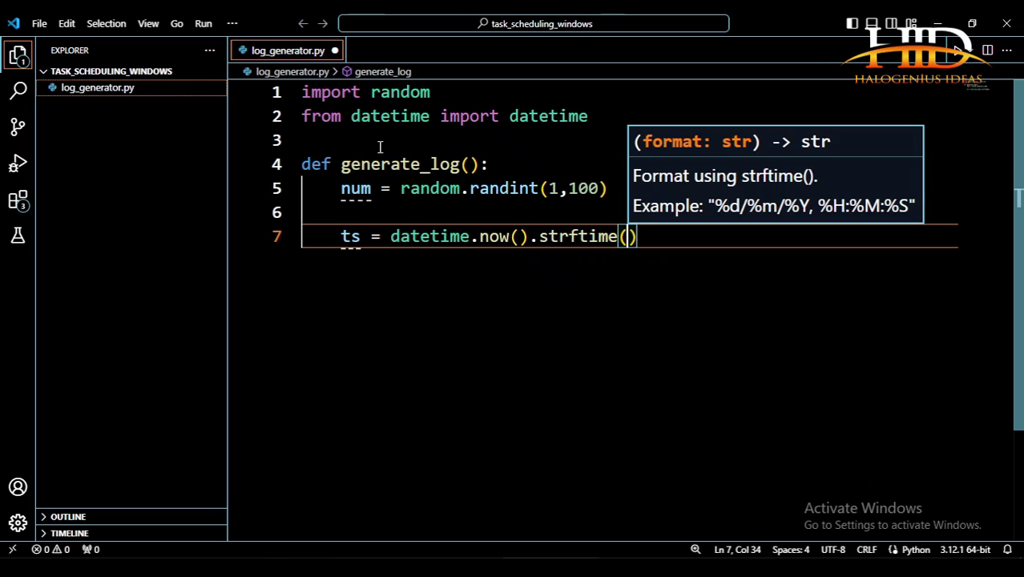
text(")
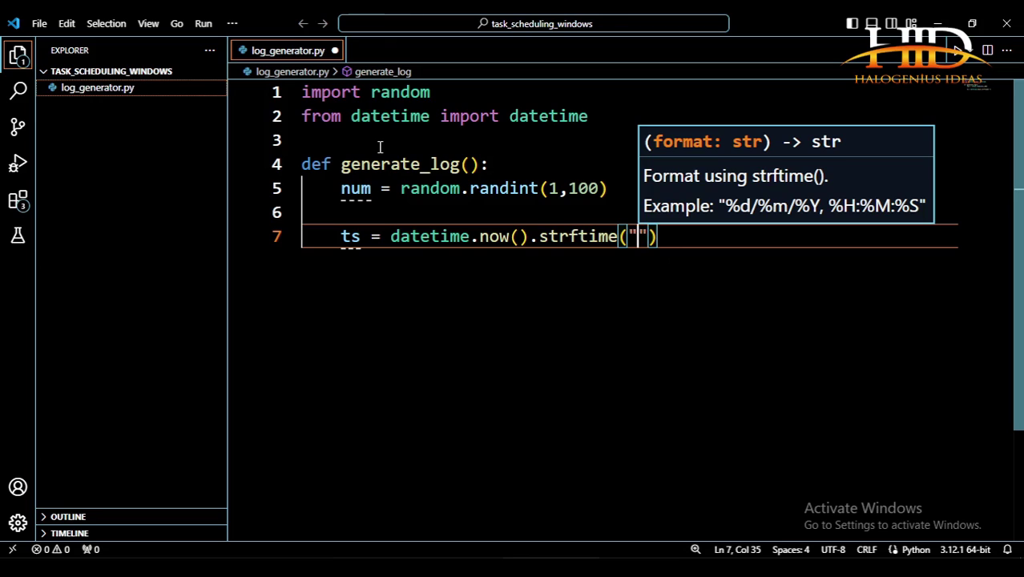
text(%)
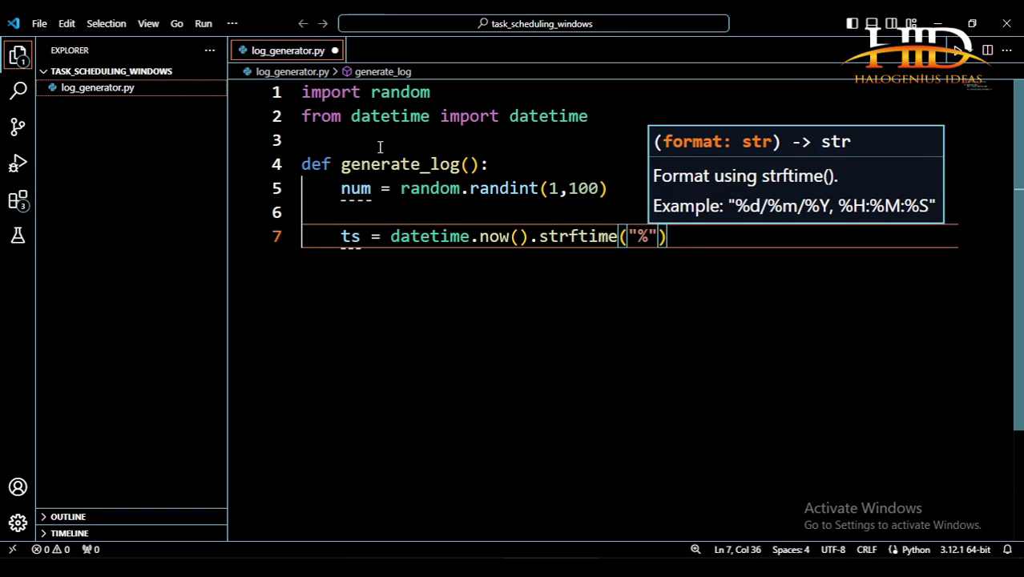
text(dth)
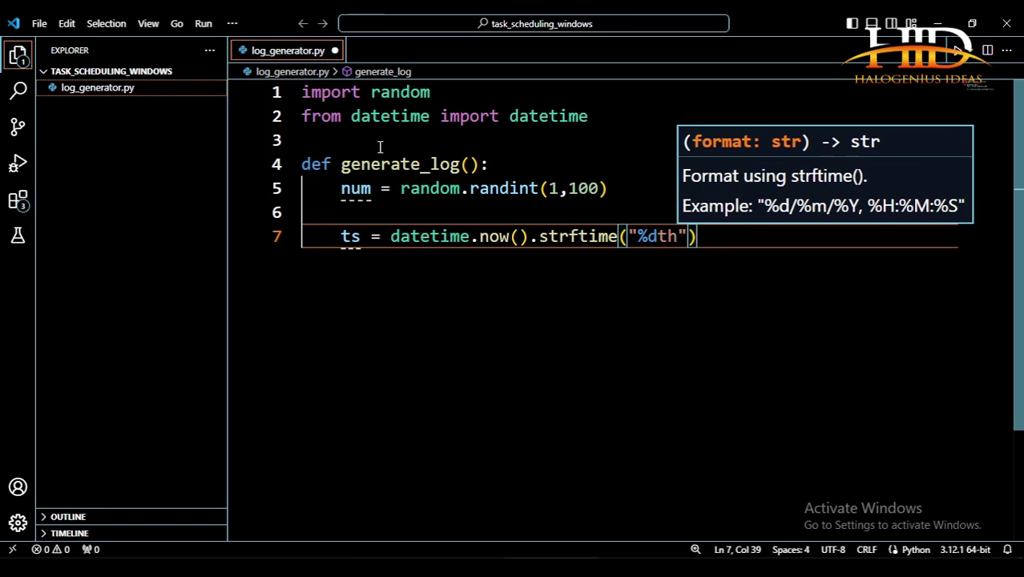
text( of )
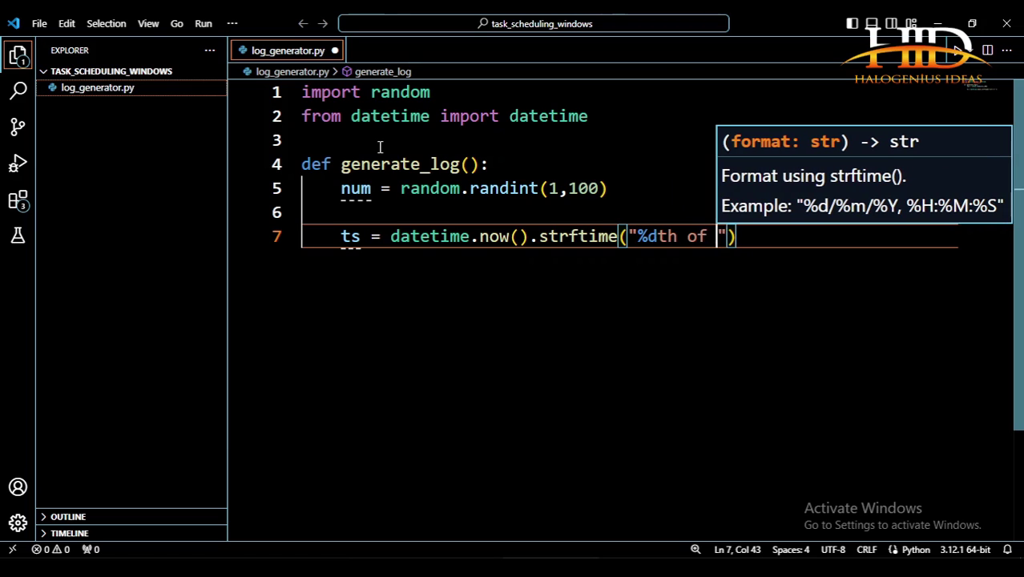
text(%B)
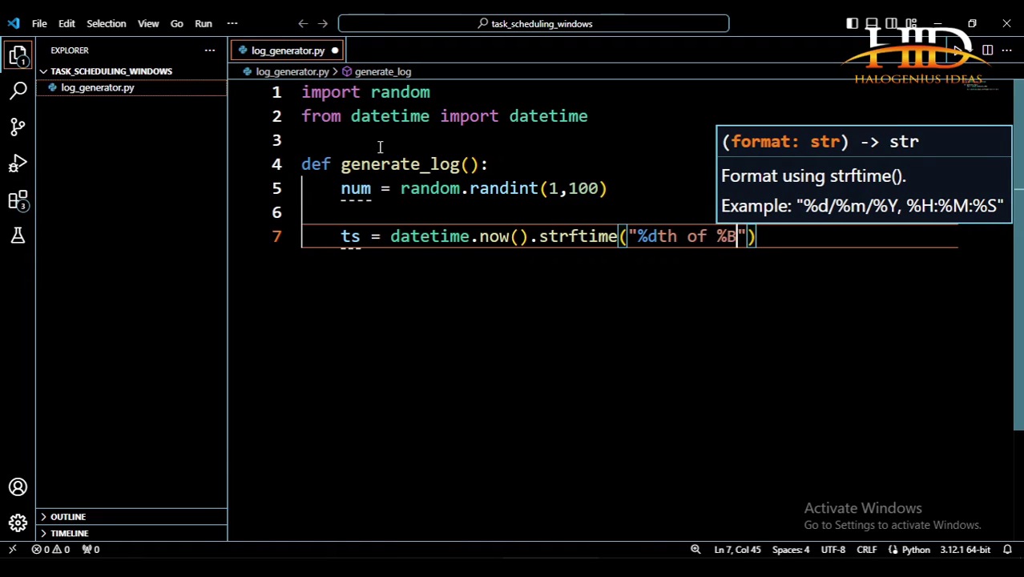
text(, )
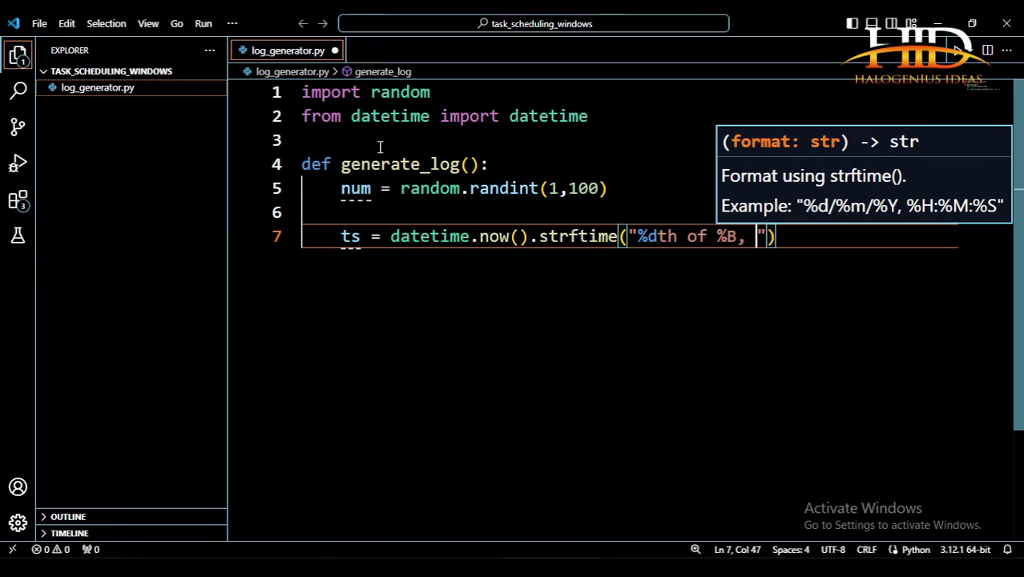
text(%)
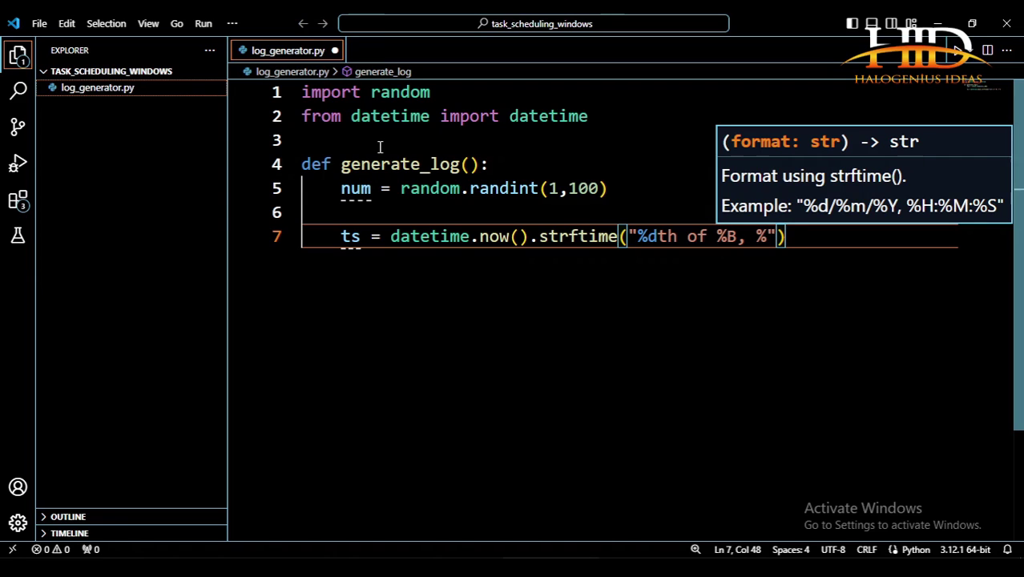
text(Y)
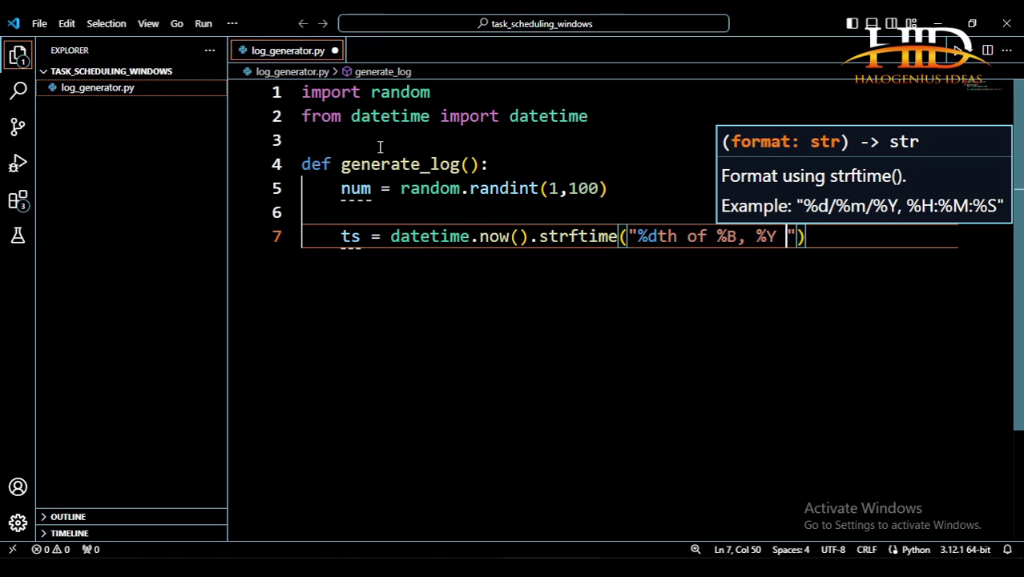
- Append a space and the time format %H:%M:%S after %Y in the strftime format string
text( e)
key(BackSpace)
text(%H)
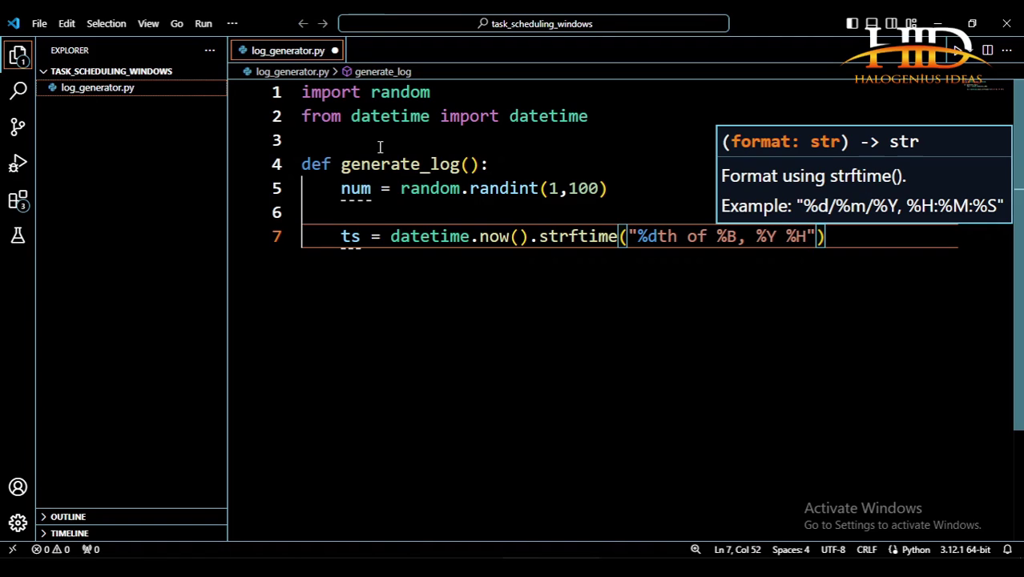
text(:%)
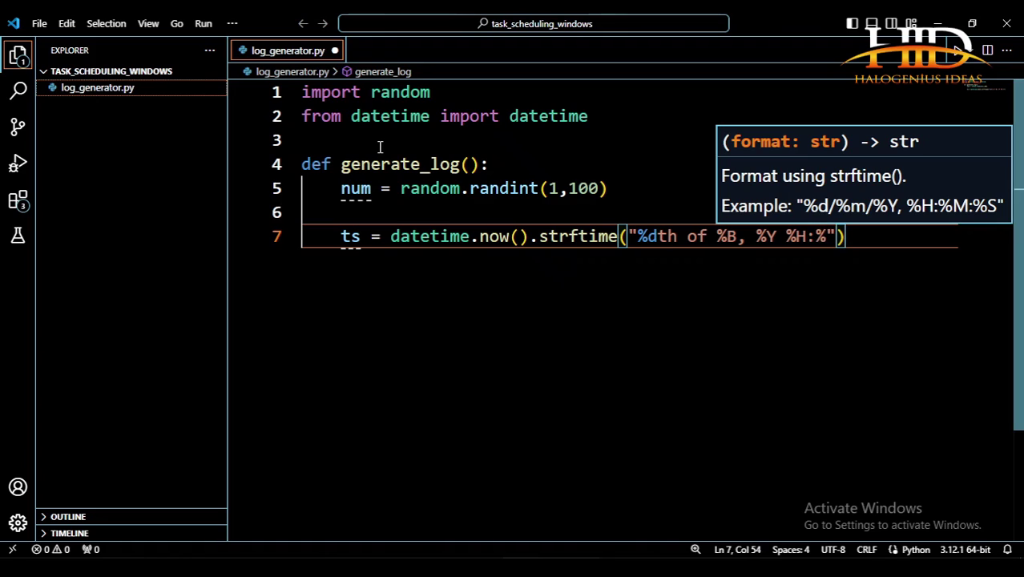
text(M:%S)
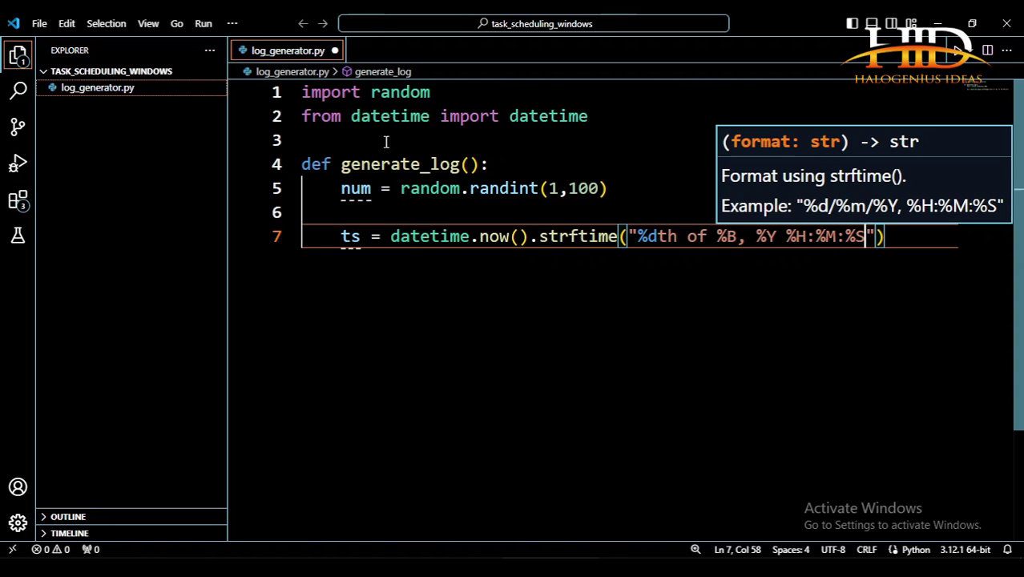
key(End)
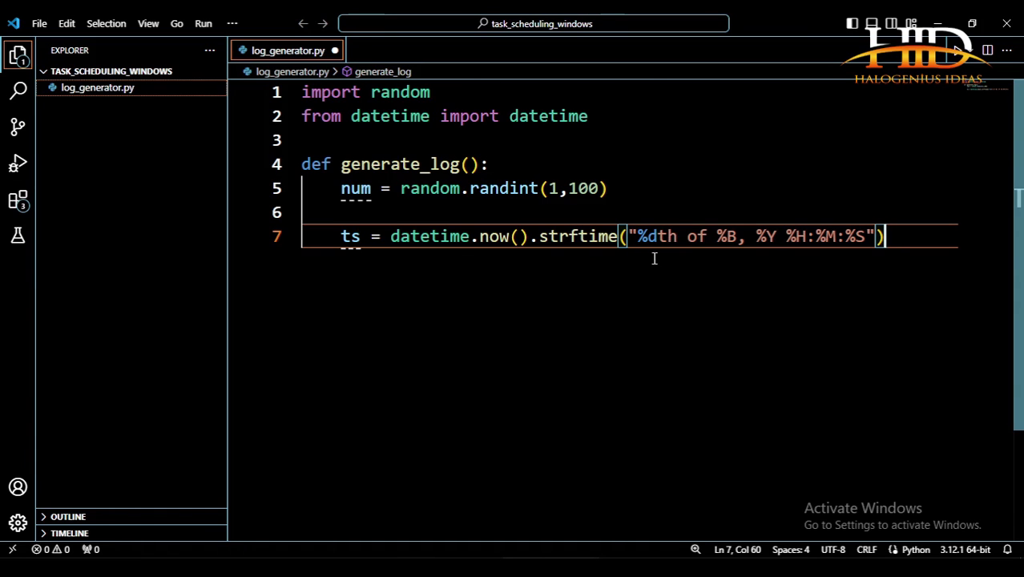
- Insert a | separator, with a space on each side, between %Y and %H in the strftime format string
drag(675, 236, 648, 235)
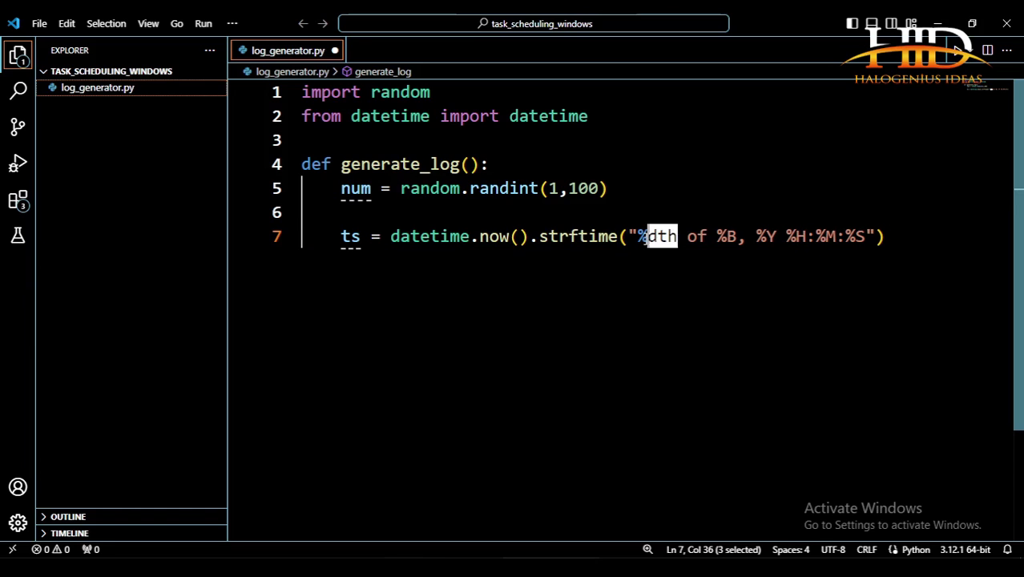
click(696, 235)
mouse_move(740, 237)
mouse_down()
mouse_move(717, 236)
mouse_move(757, 234)
mouse_up()
click(776, 235)
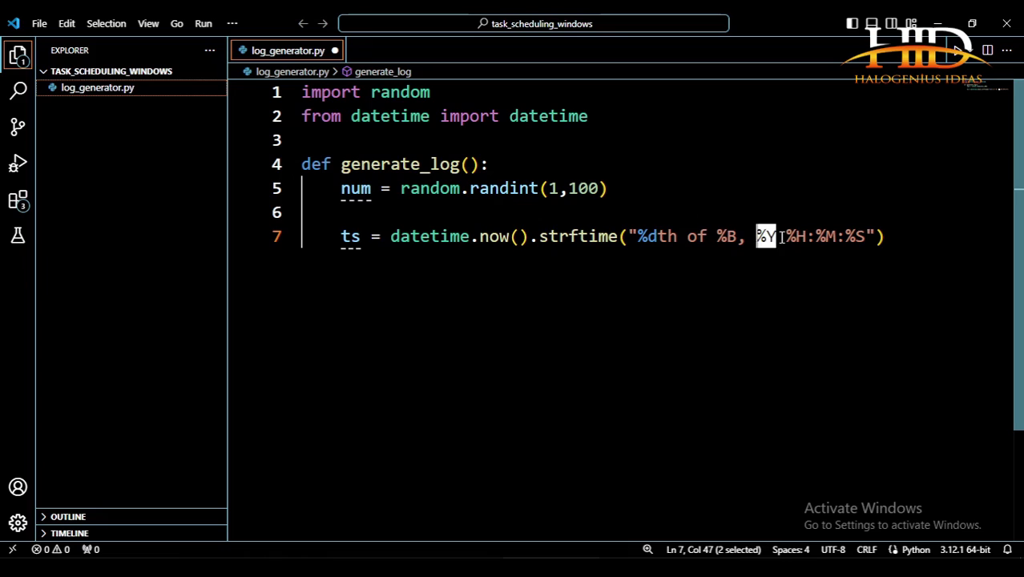
click(775, 236)
key(Right)
click(775, 236)
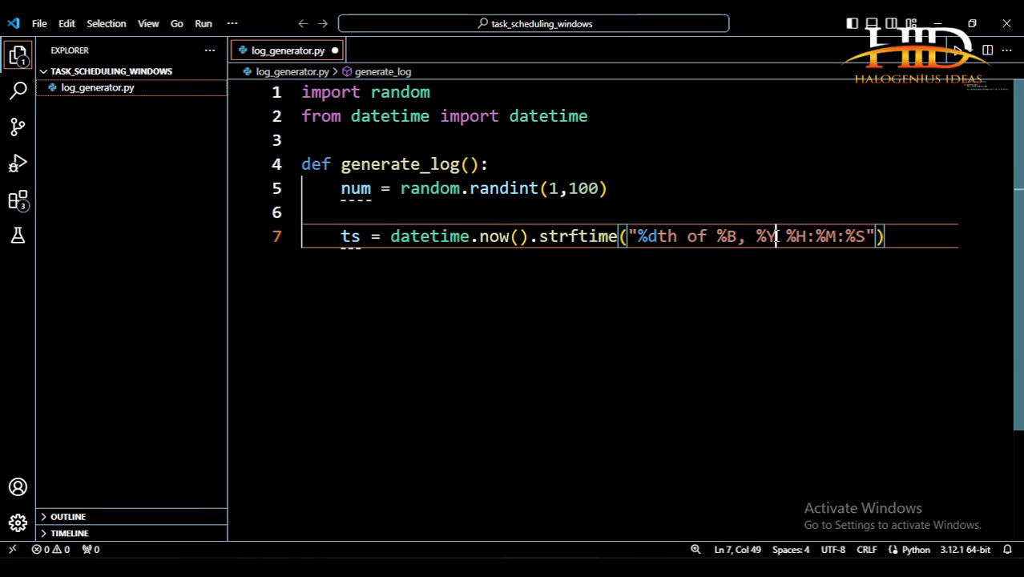
text(|)
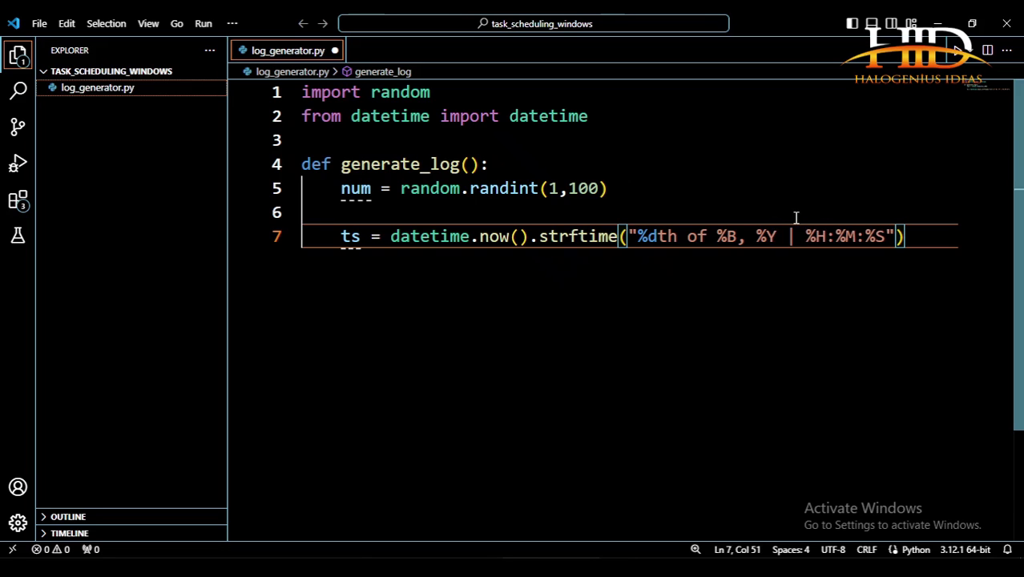
drag(787, 237, 637, 236)
drag(805, 236, 876, 236)
- Leave a blank line below the ts assignment and assign the f-string f"{ts}" to a variable msg
click(908, 237)
key(Return)
key(Return)
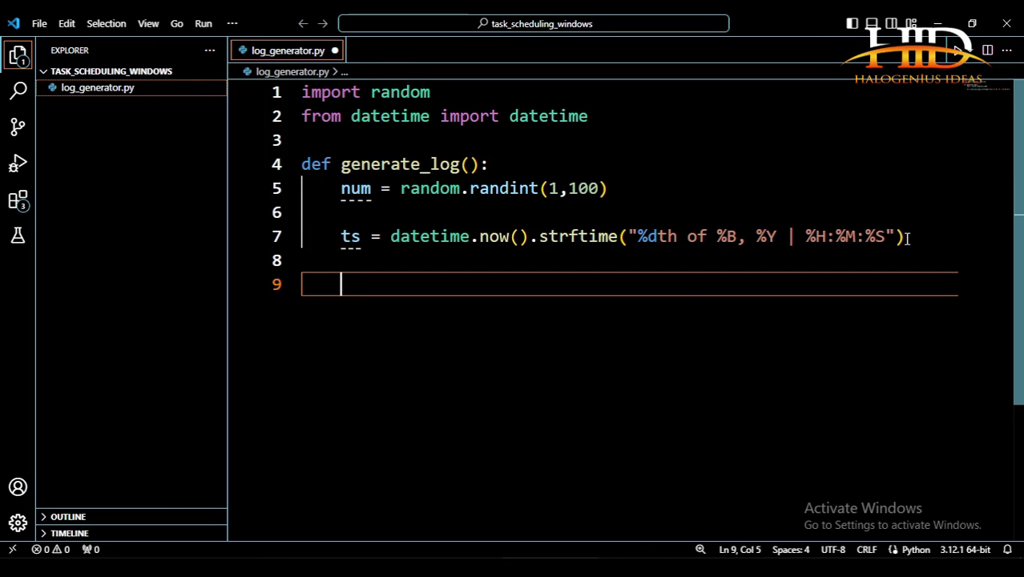
text(mas)
key(BackSpace)
key(BackSpace)
text(s)
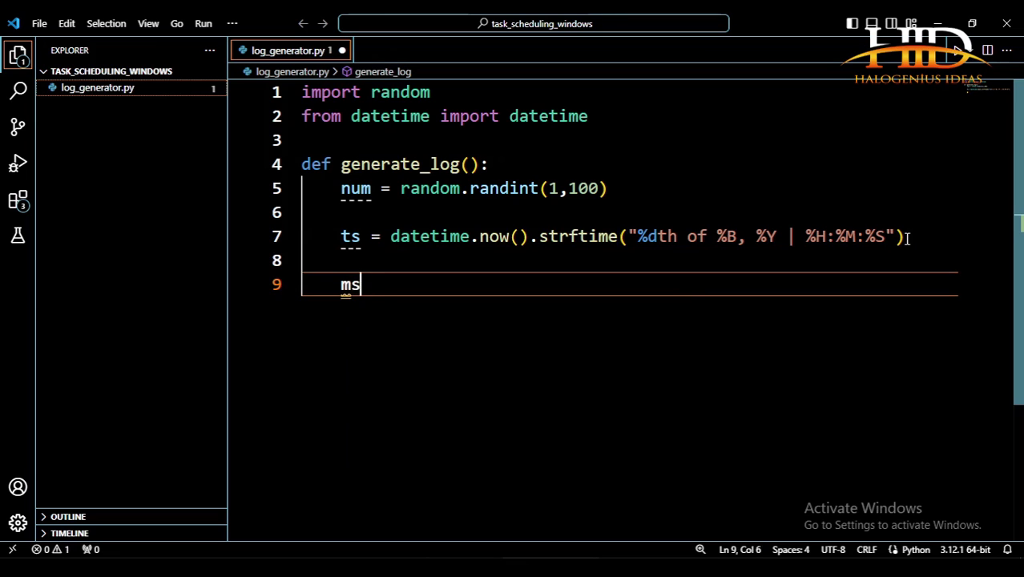
text(g = f)
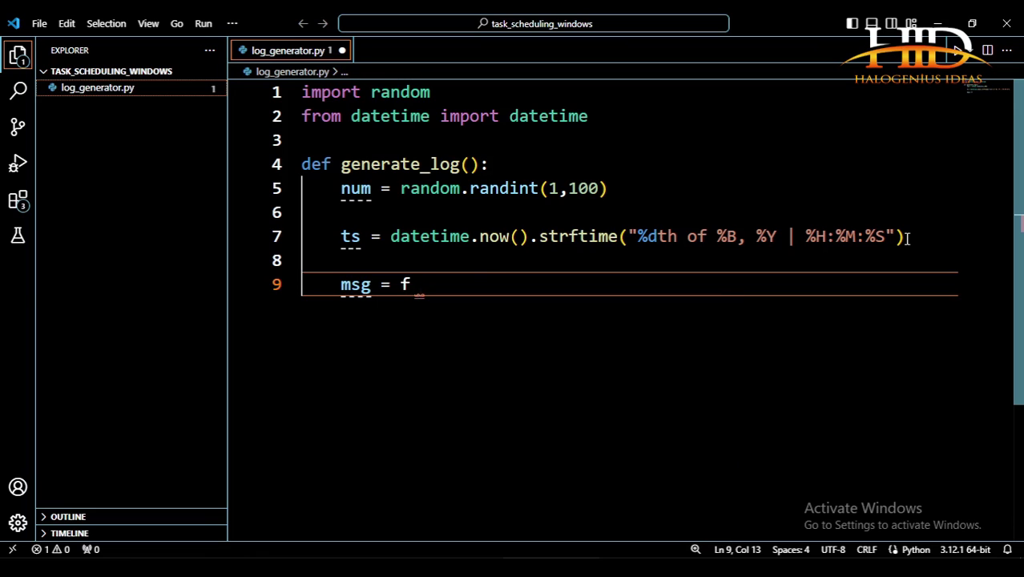
key(BackSpace)
text(")
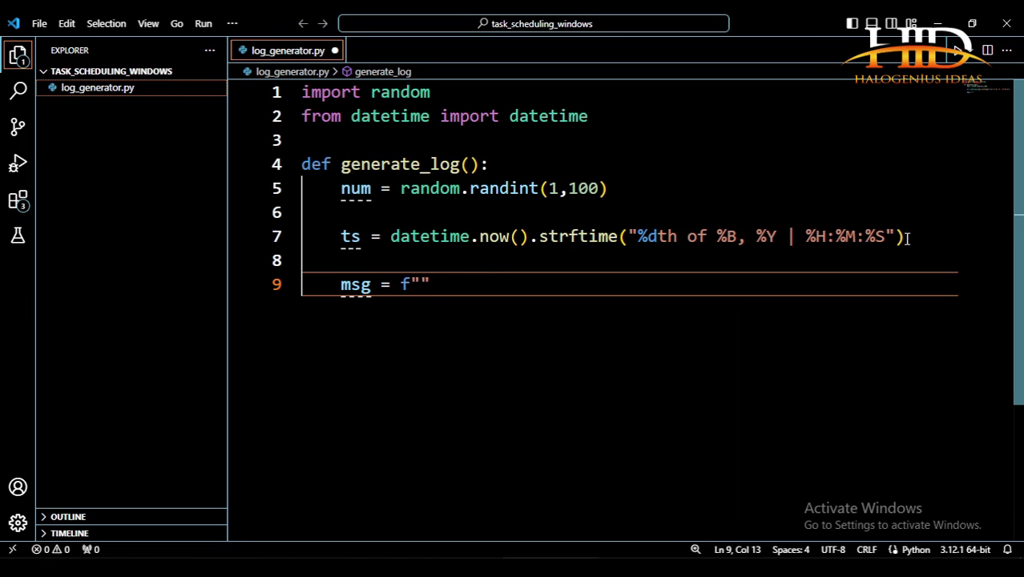
text({ts})
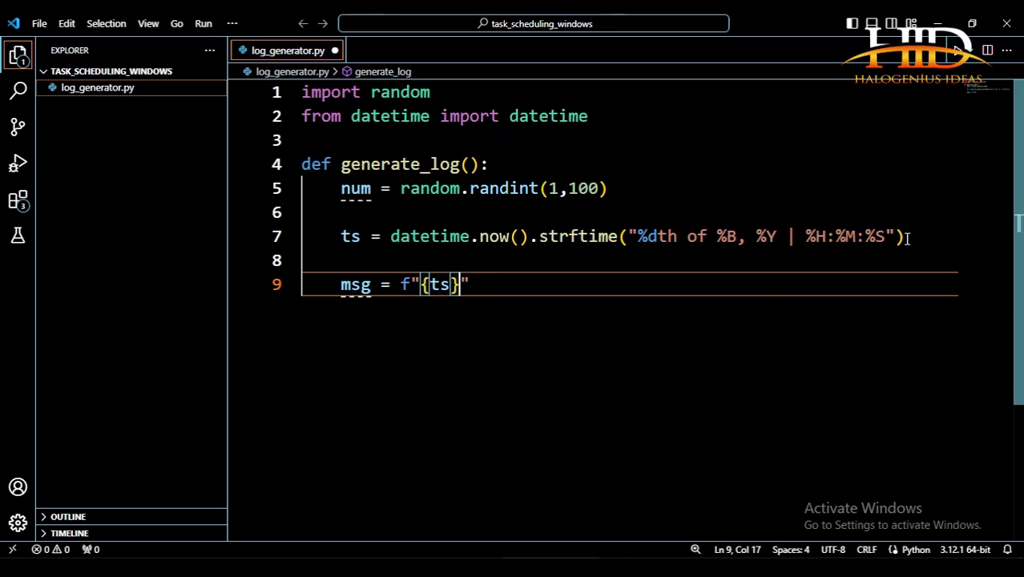
- Extend the msg f-string after {ts} with " - The newly generated python number is {num}\n"
text( - The newly generated)
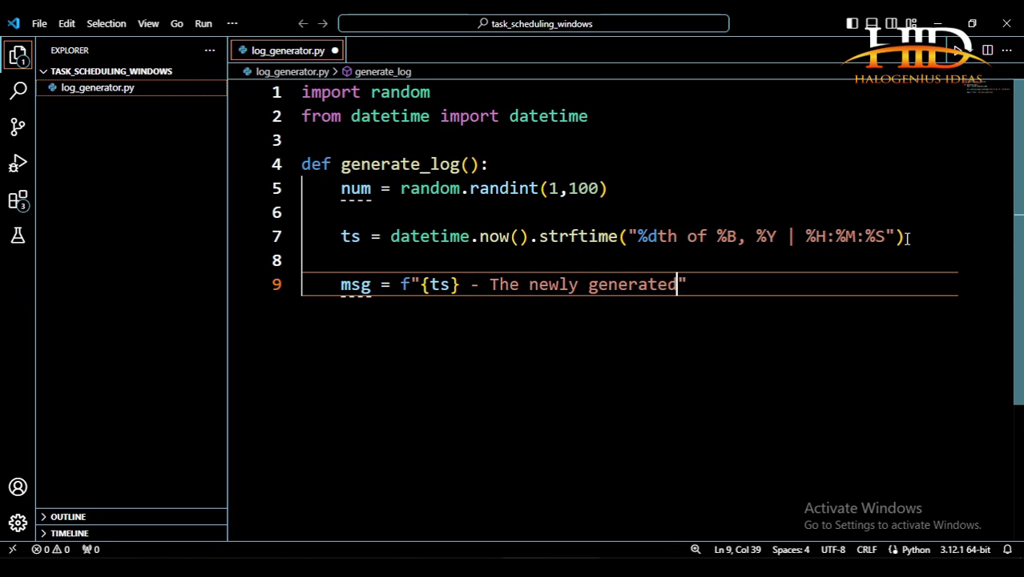
text( python num)
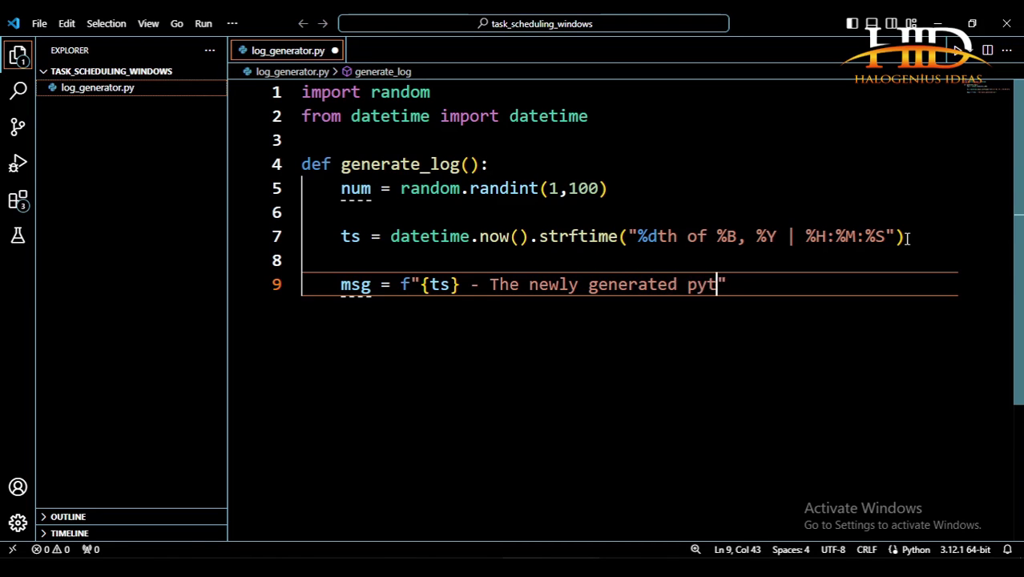
text(ber )
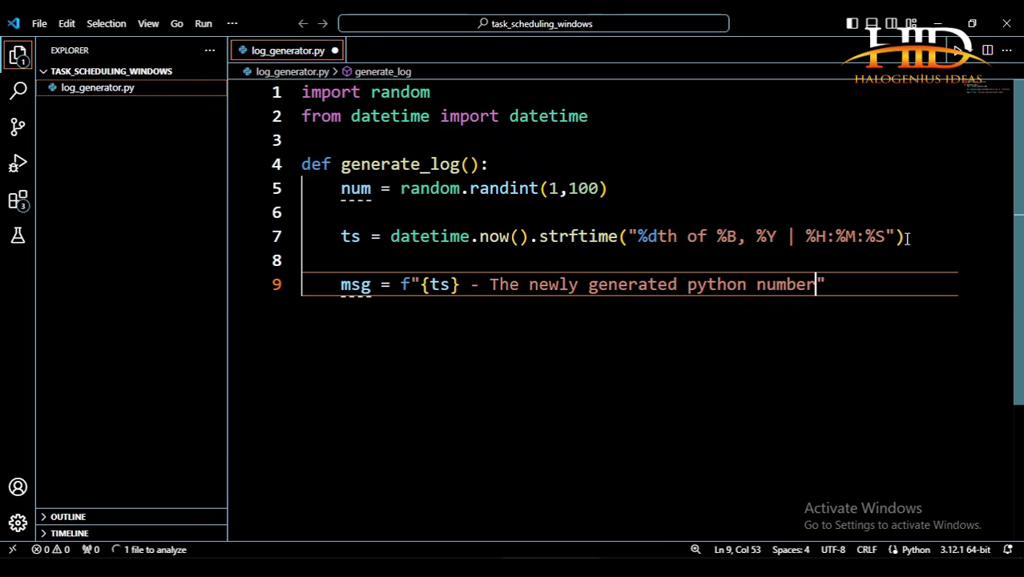
text(is )
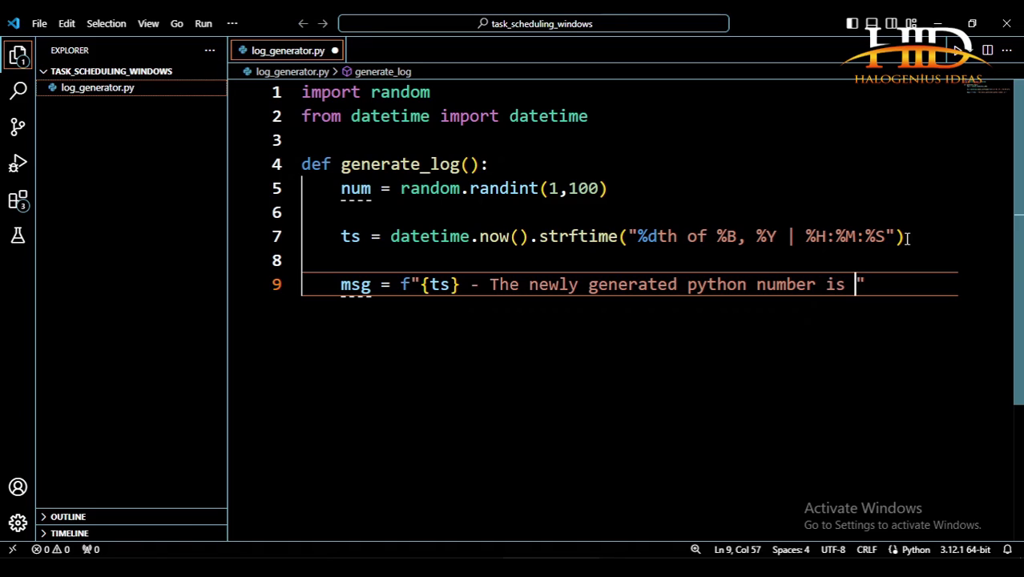
text({num)
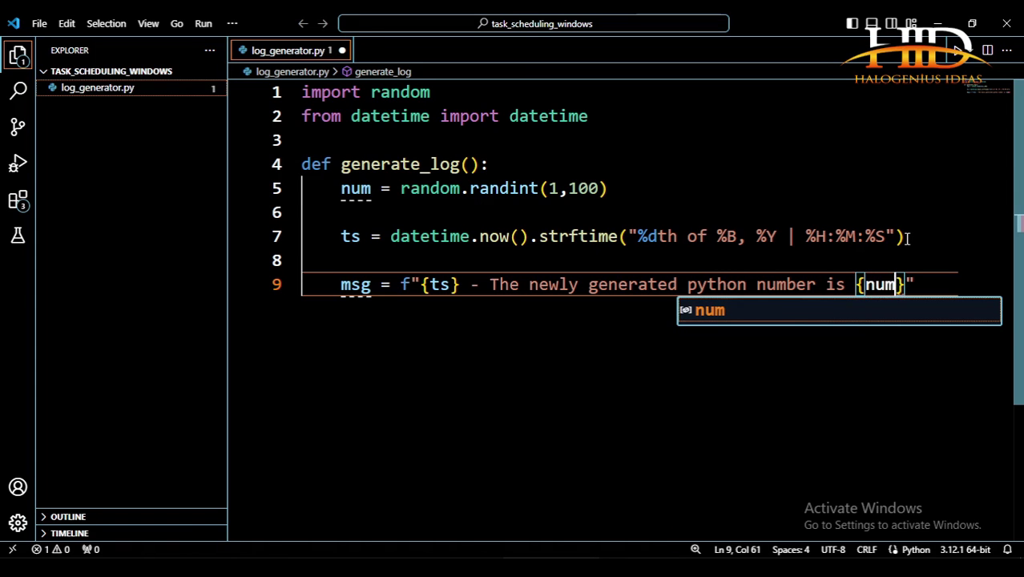
text(})
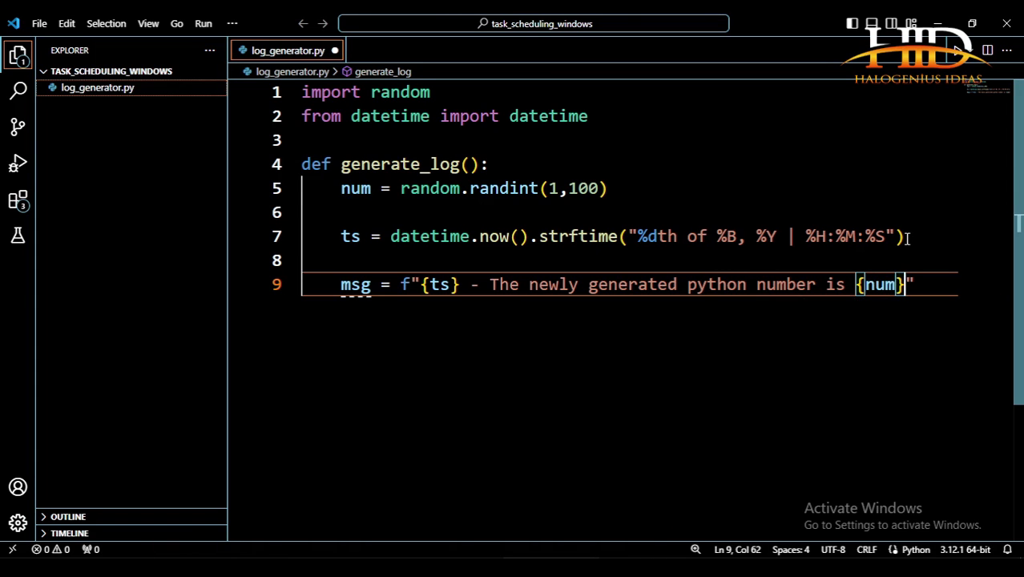
text(\n)
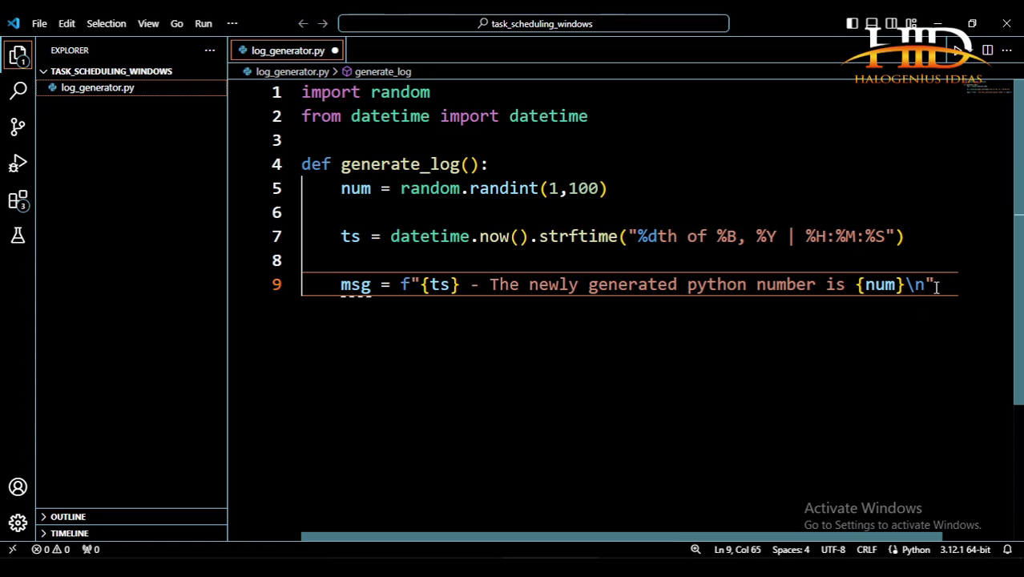
- Leave a blank line below msg and add the statement with open("debug.txt", "a") as file: inside generate_log()
key(Return)
key(Return)
text(with)
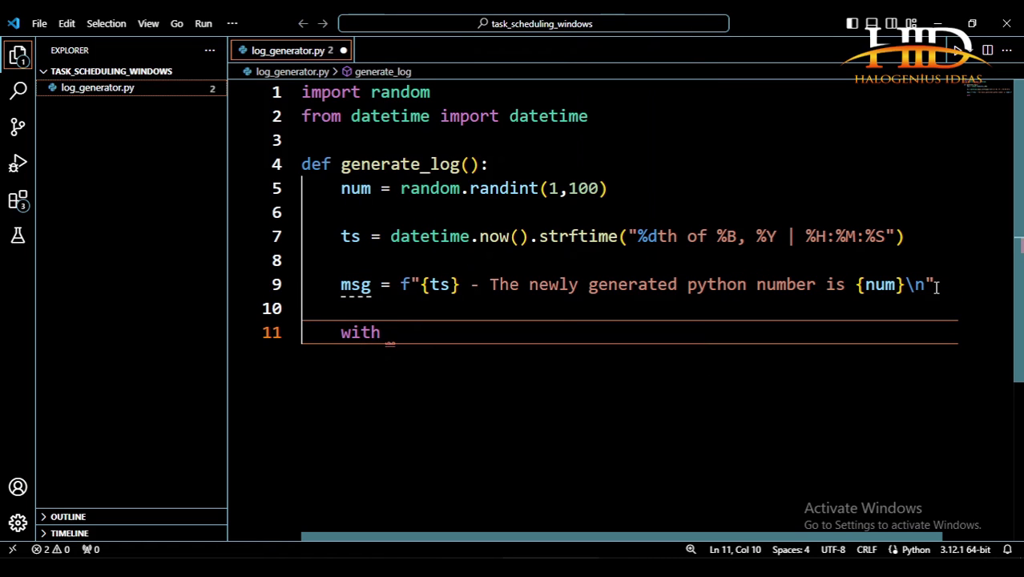
text( open)
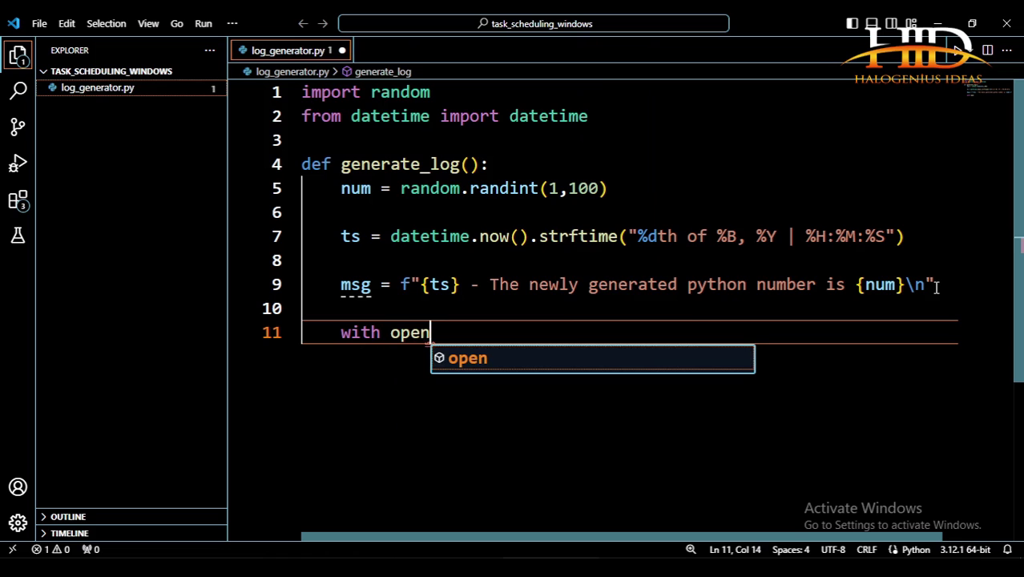
text(("deb)
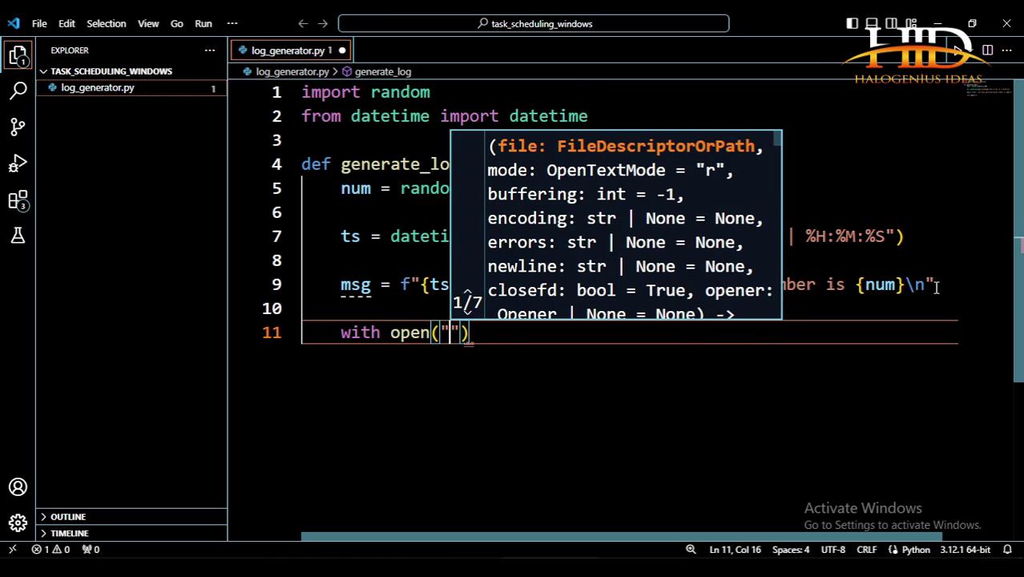
text(ug.tx)
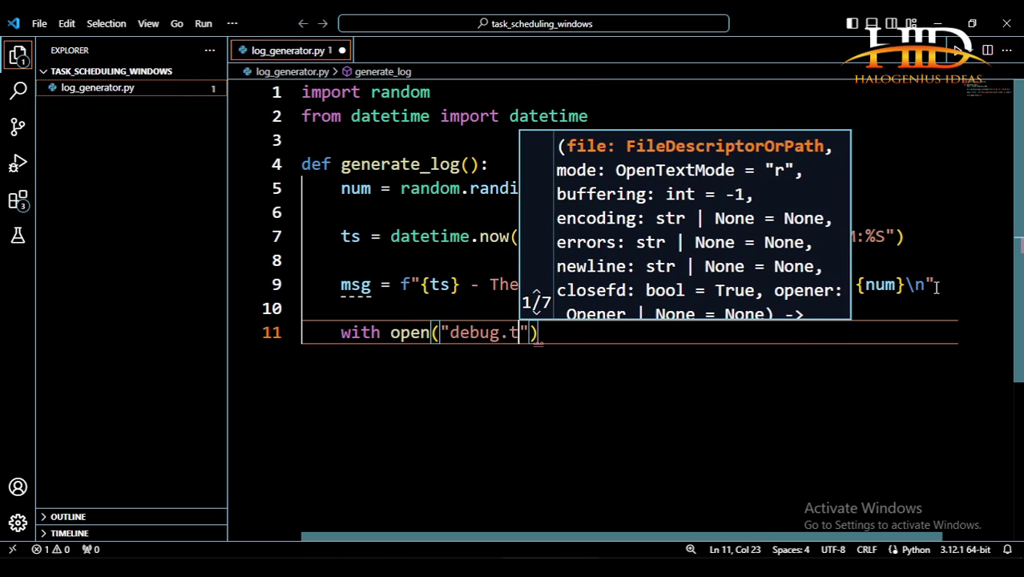
text(t)
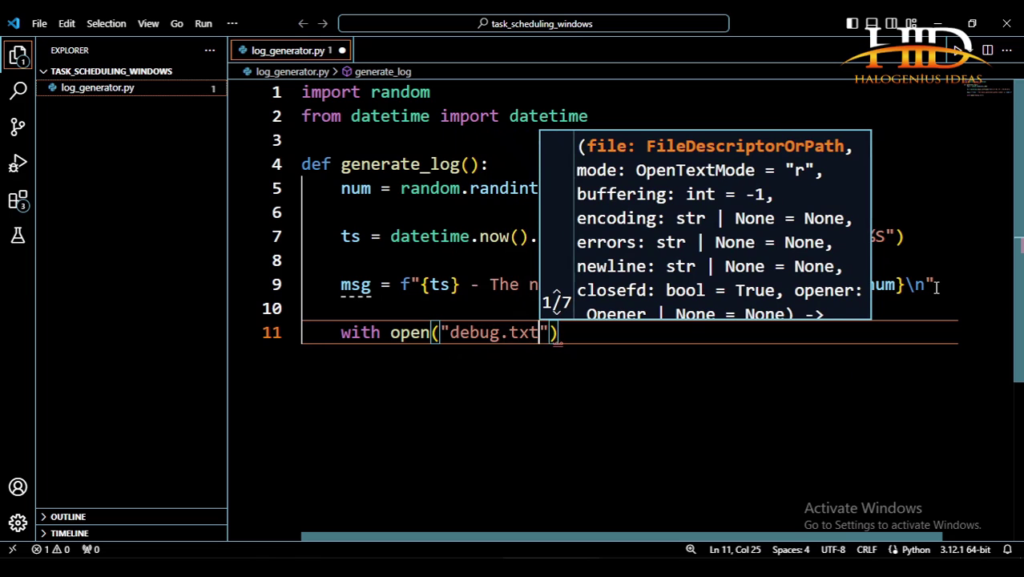
text(", )
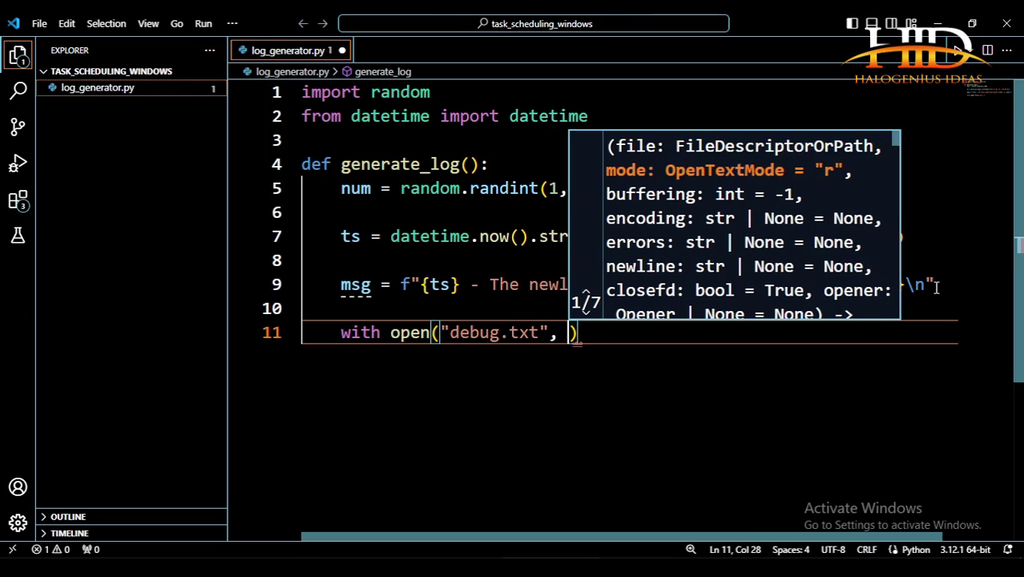
text("a)
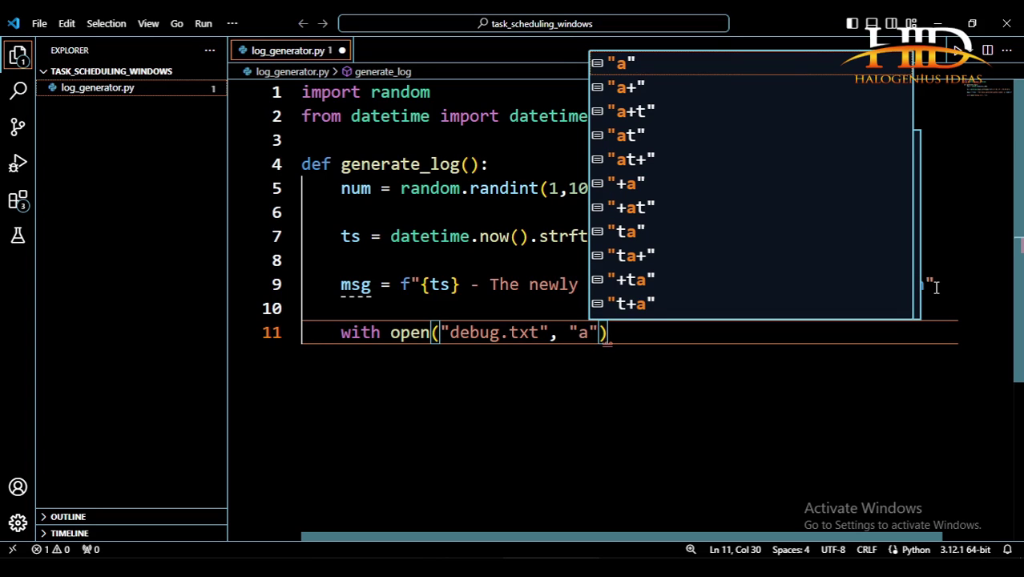
key(End)
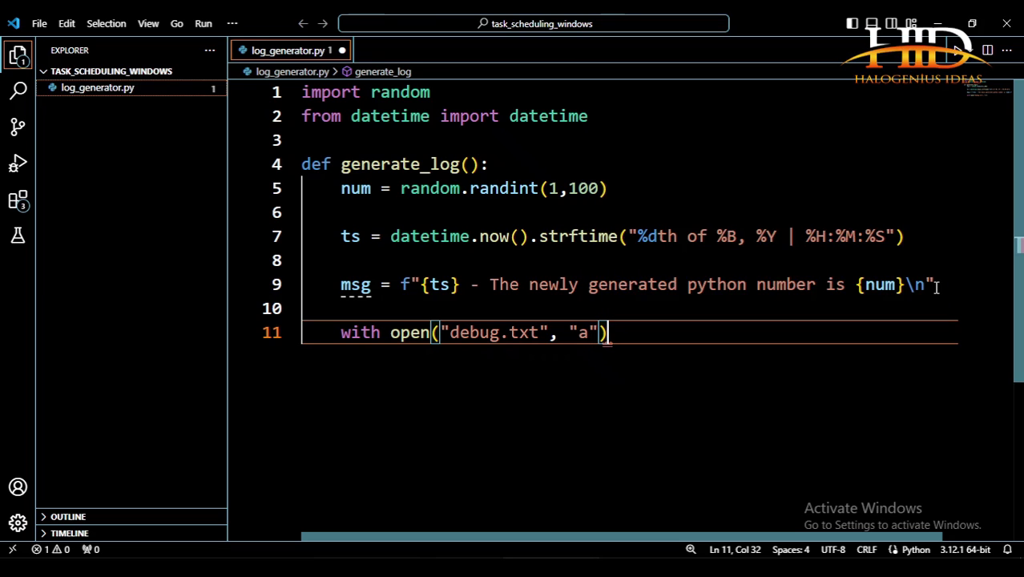
text(as )
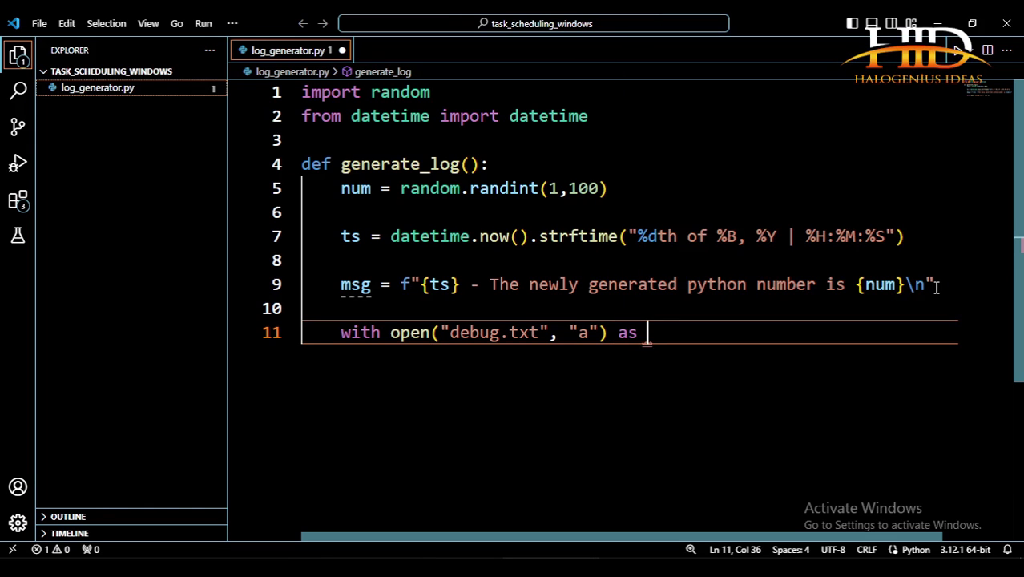
text(file:)
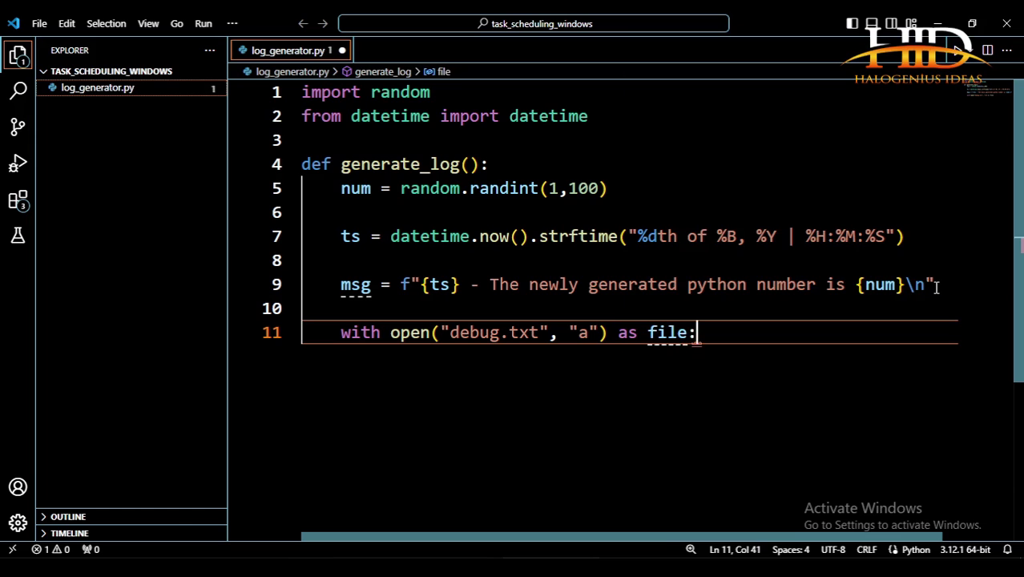
- Write msg to the opened file with file.write(msg) inside the with block
key(Return)
text(fil)
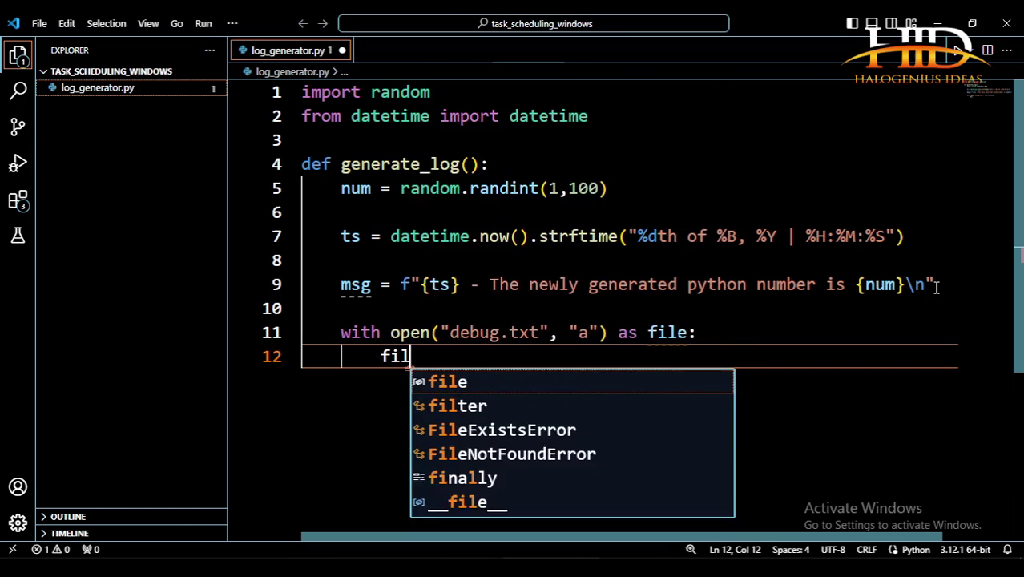
text(e.write)
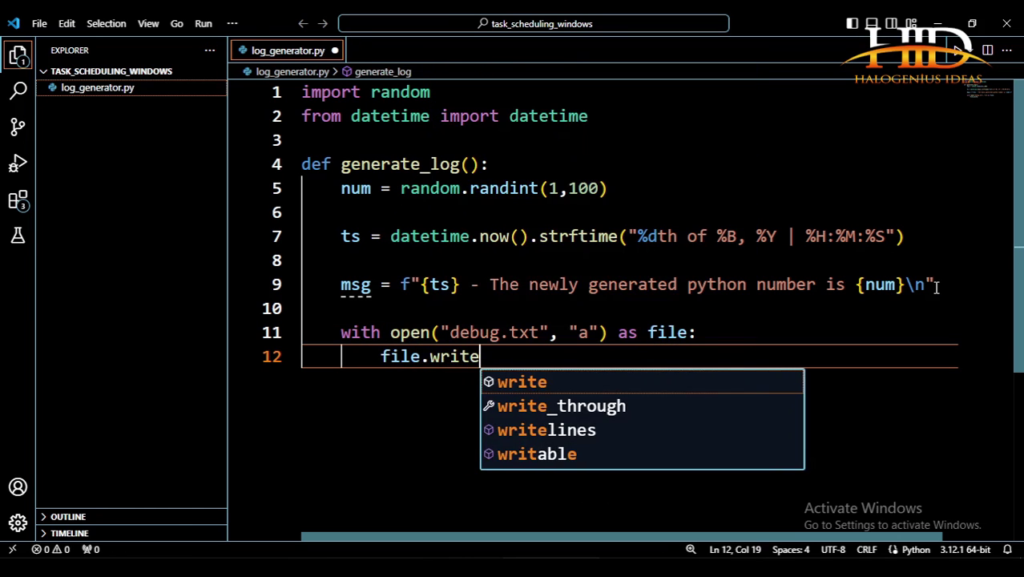
text(()
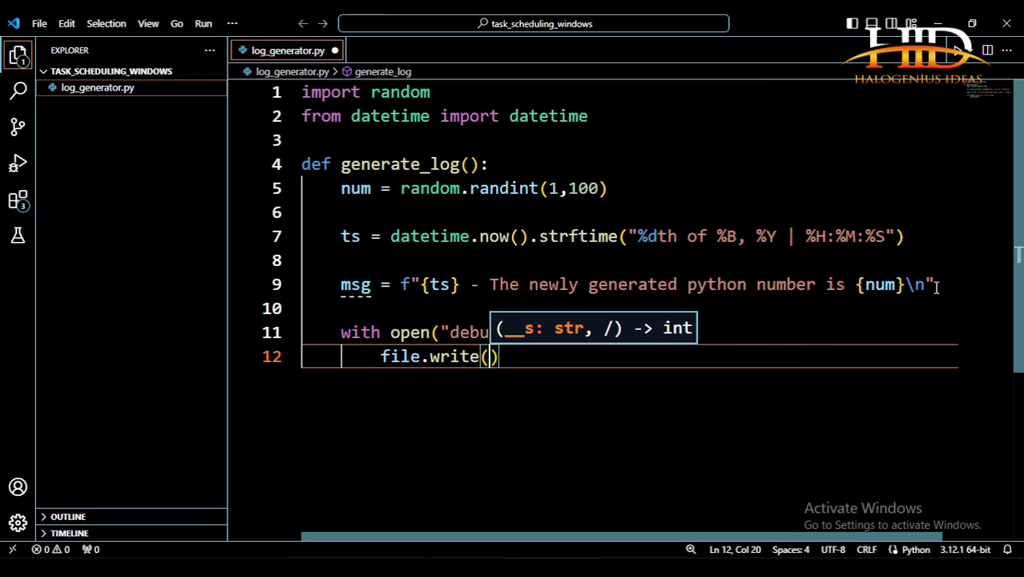
text(msg)
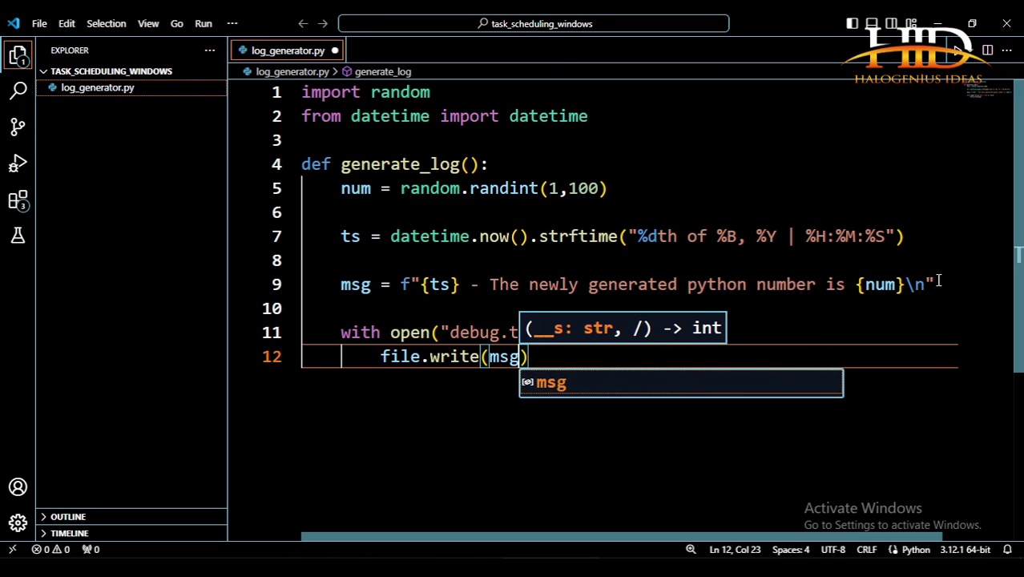
click(545, 222)
click(553, 354)
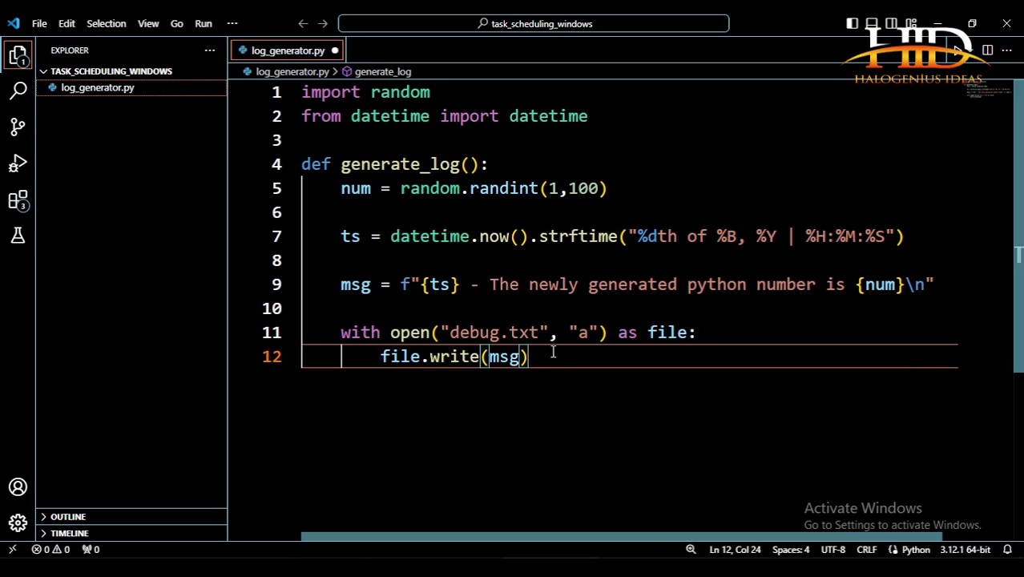
- Add an unindented generate_log() call below the function, separated by a blank line, and save the script
key(Return)
key(Return)
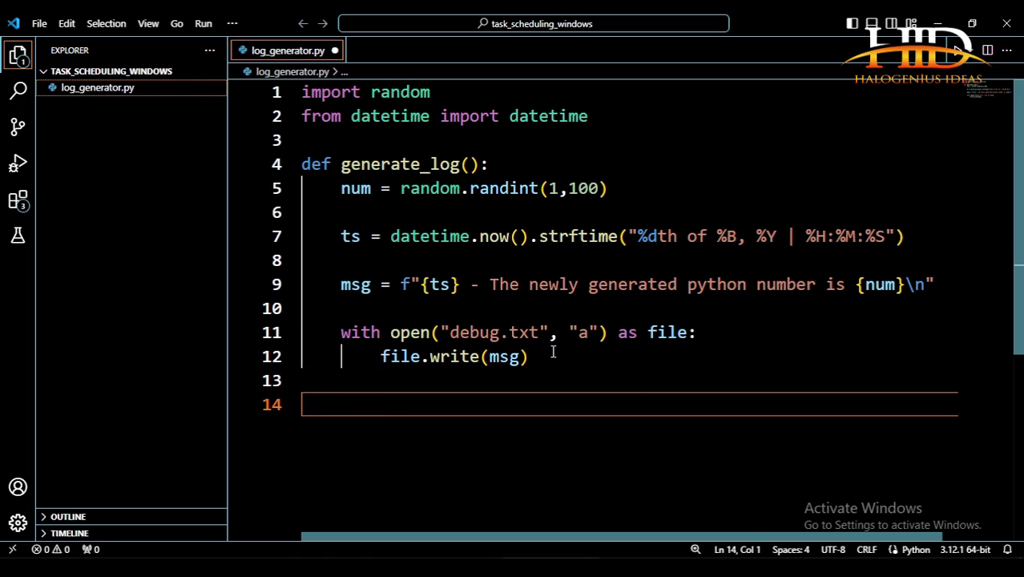
text(generate_log)
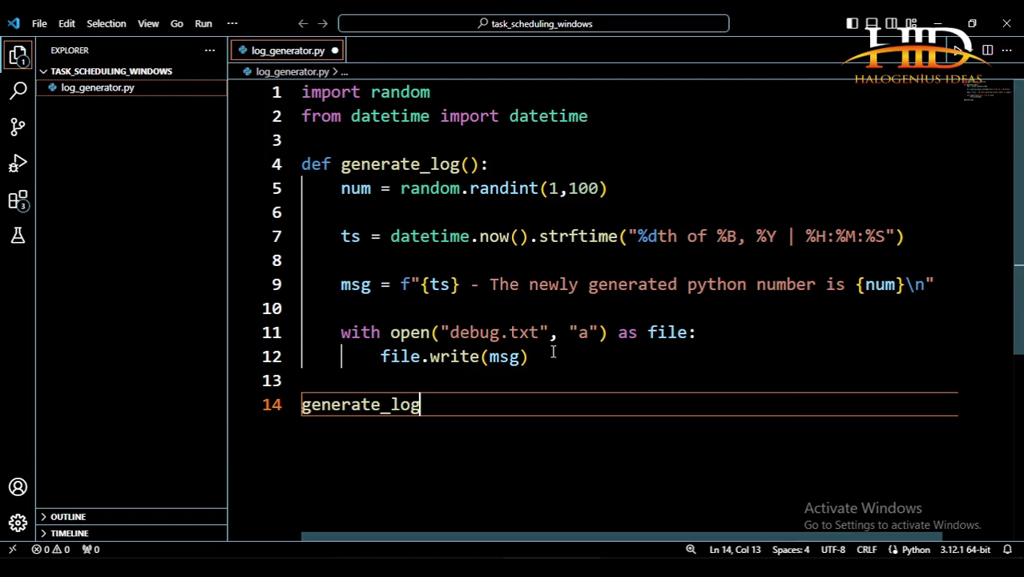
text(()
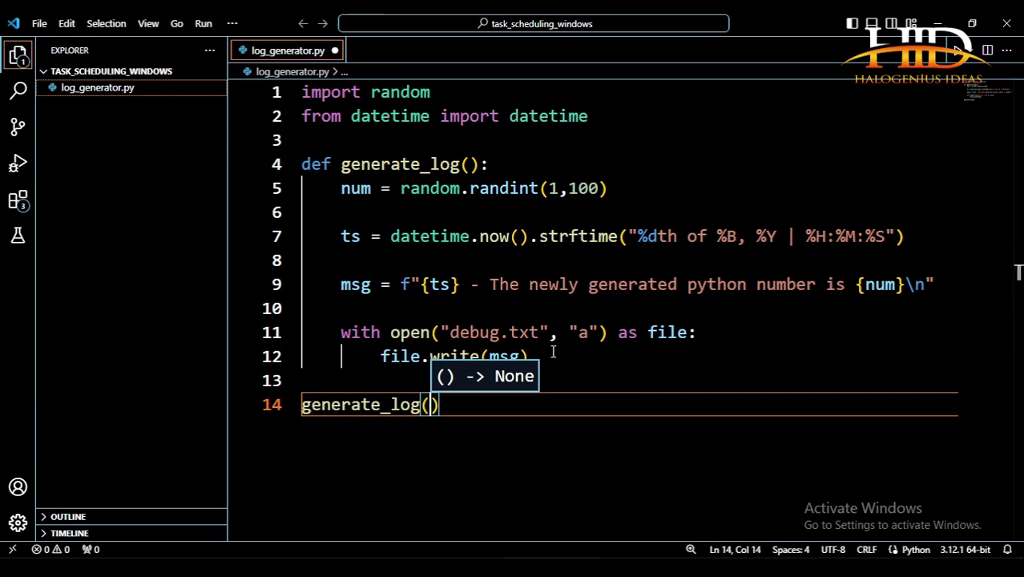
click(665, 332)
drag(530, 357, 302, 164)
drag(452, 404, 277, 398)
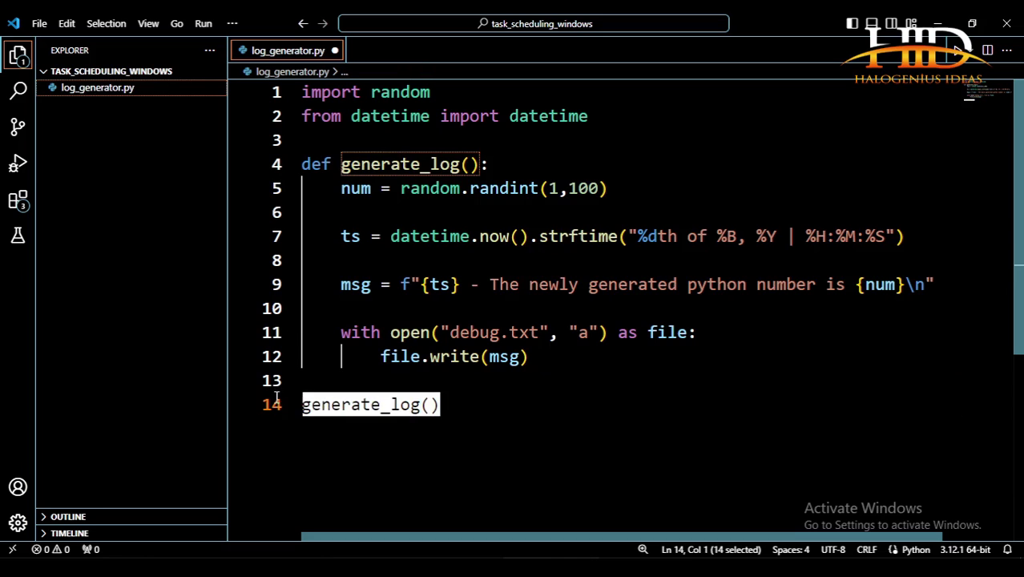
click(525, 308)
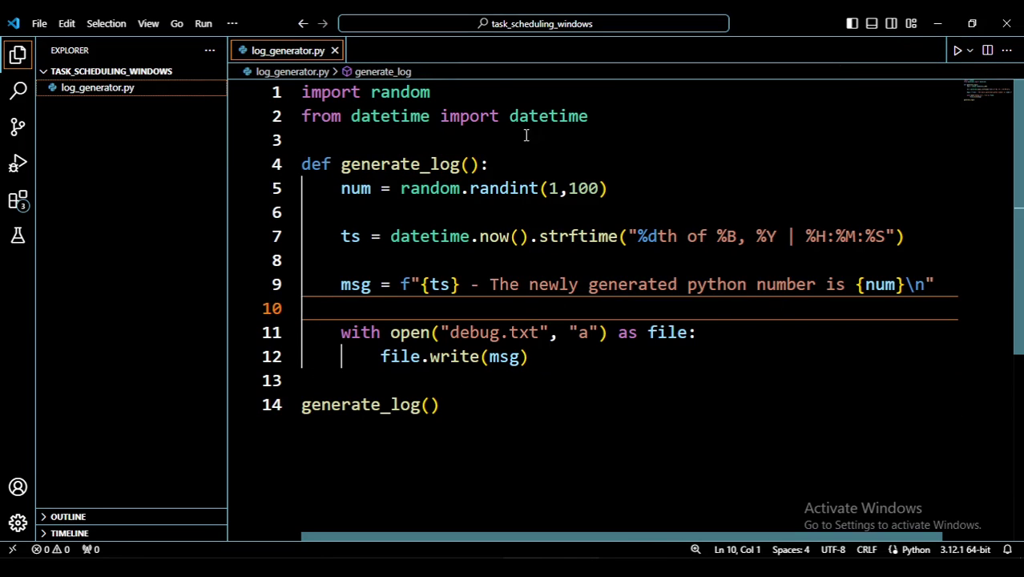
- Check the ts, msg and with open lines, and run log_generator.py
click(548, 236)
click(592, 285)
click(499, 332)
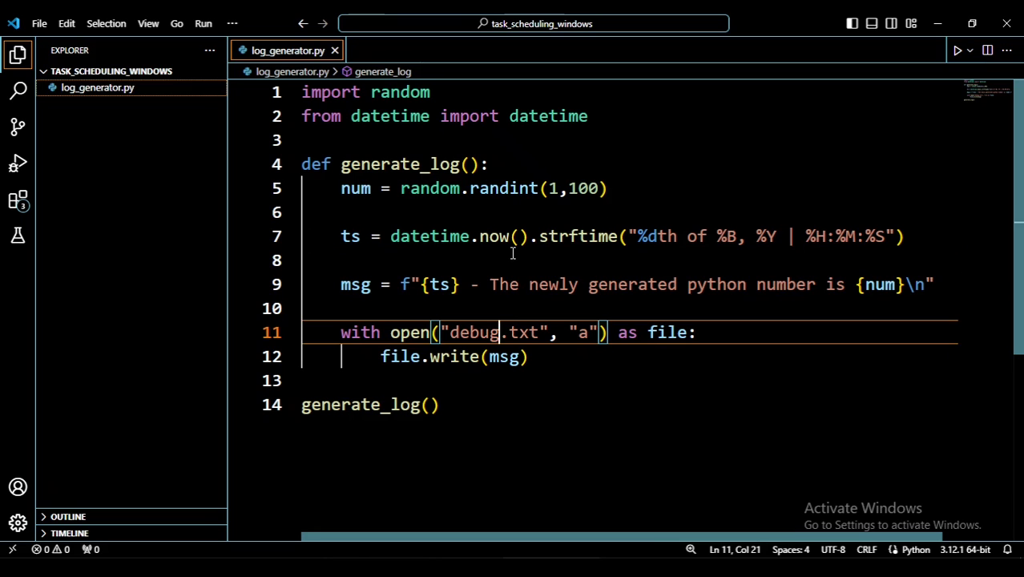
click(957, 50)
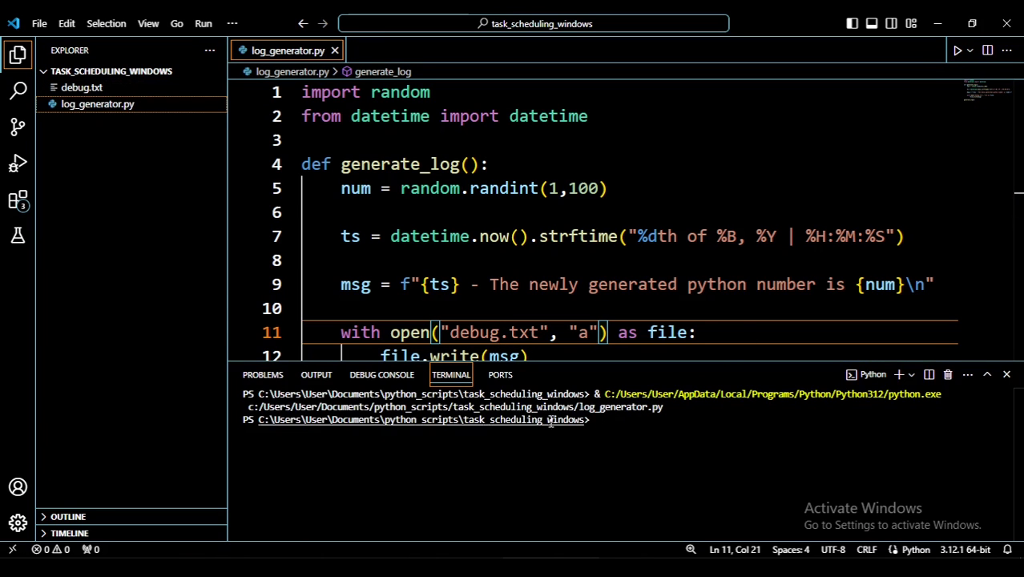
- Open debug.txt and examine the logged date, time and generated number on its first line
click(84, 89)
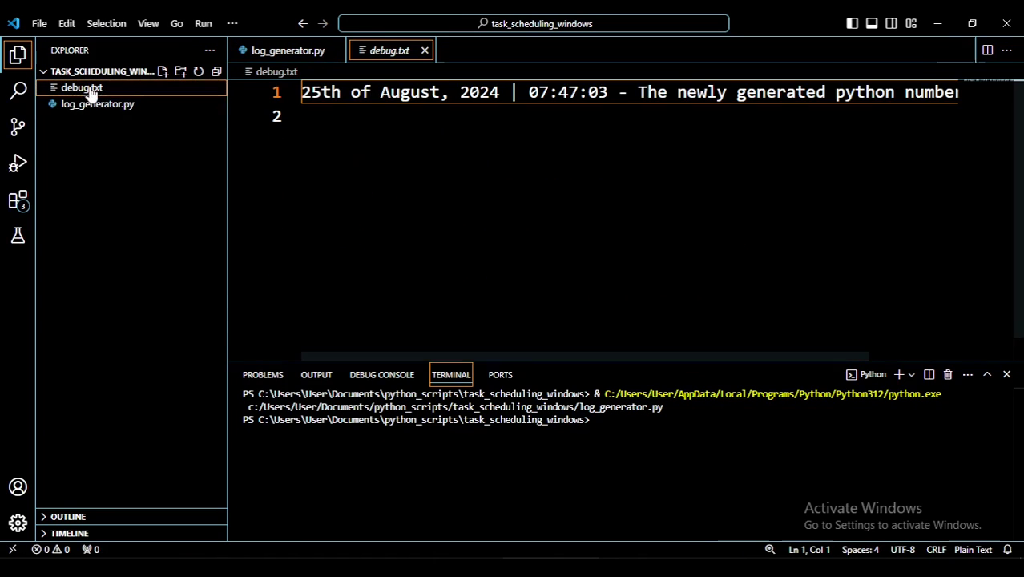
click(498, 94)
double_click(513, 93)
click(591, 94)
drag(534, 94, 590, 94)
click(607, 94)
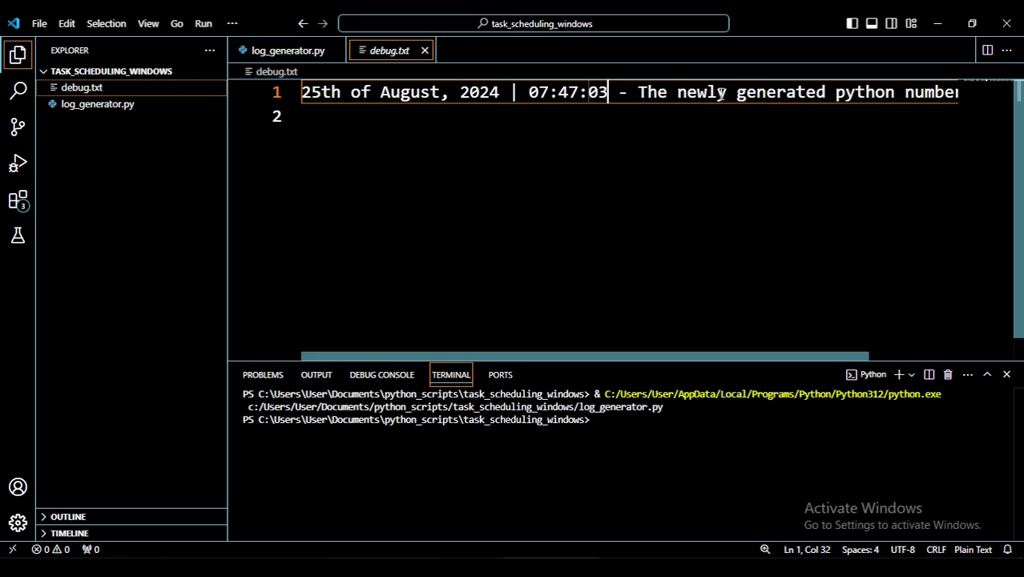
scroll(649, 189, right, 3)
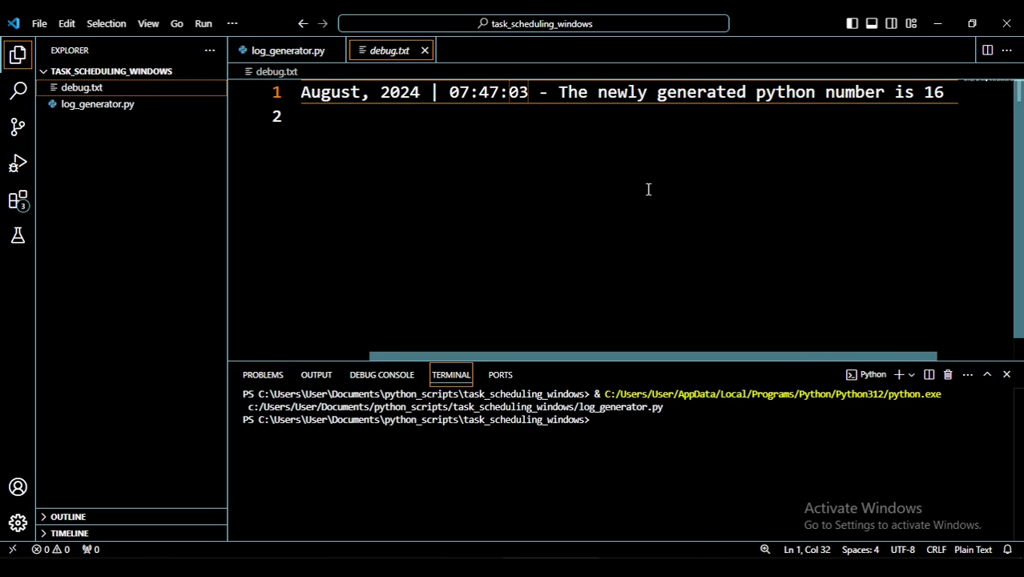
- Run log_generator.py a second time and check the date and time of the new entry in debug.txt
click(294, 51)
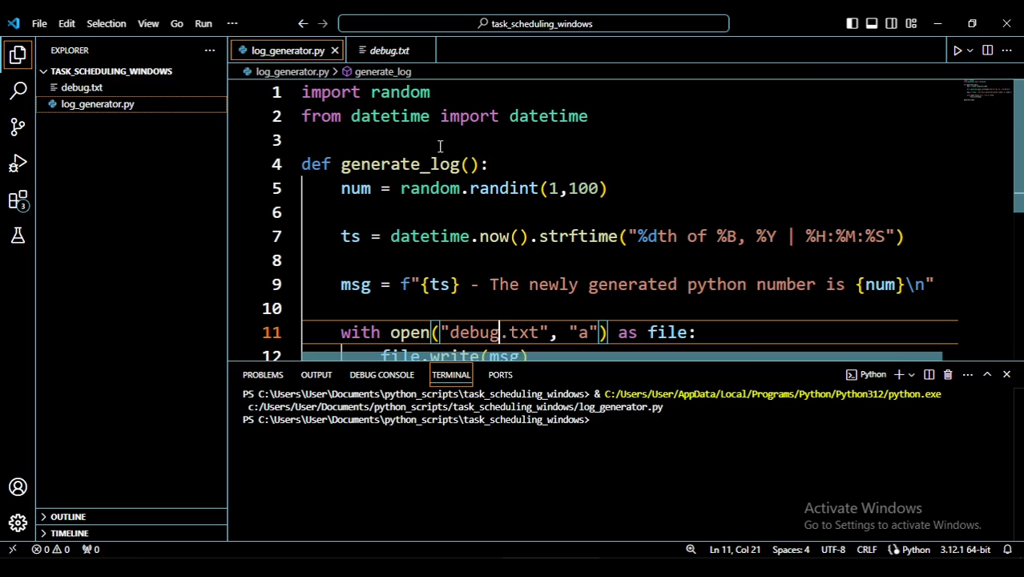
click(956, 50)
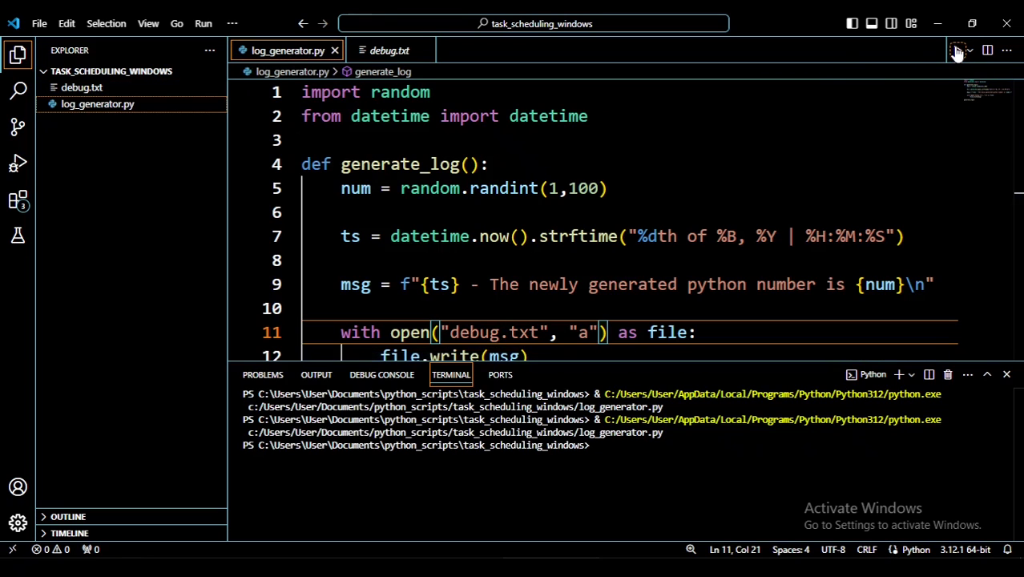
click(398, 49)
drag(349, 116, 400, 116)
click(461, 116)
mouse_move(578, 119)
mouse_down()
mouse_move(559, 121)
mouse_move(589, 121)
mouse_up()
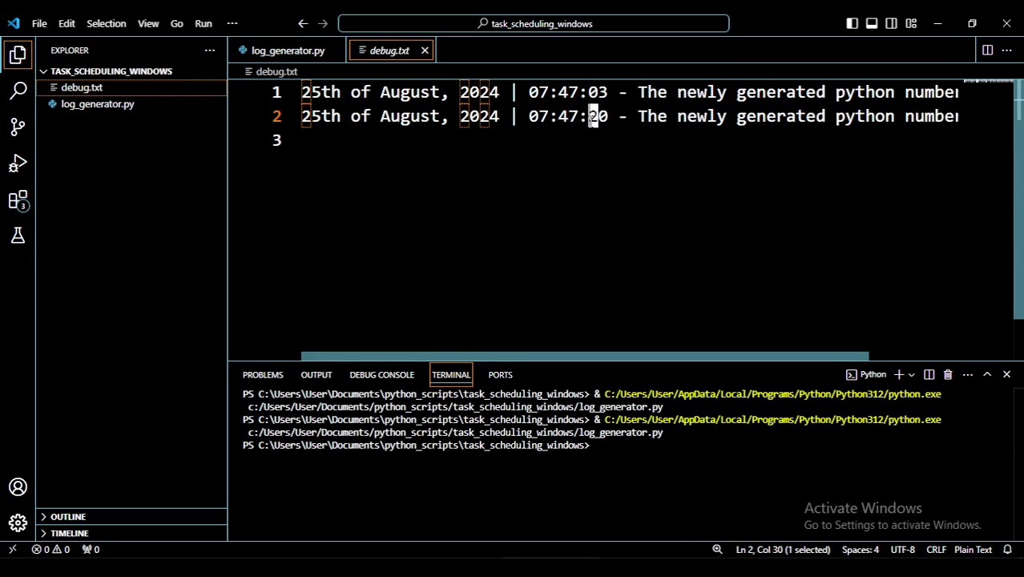
- Check the generated number at the end of the second log entry in debug.txt
click(672, 130)
scroll(672, 130, right, 3)
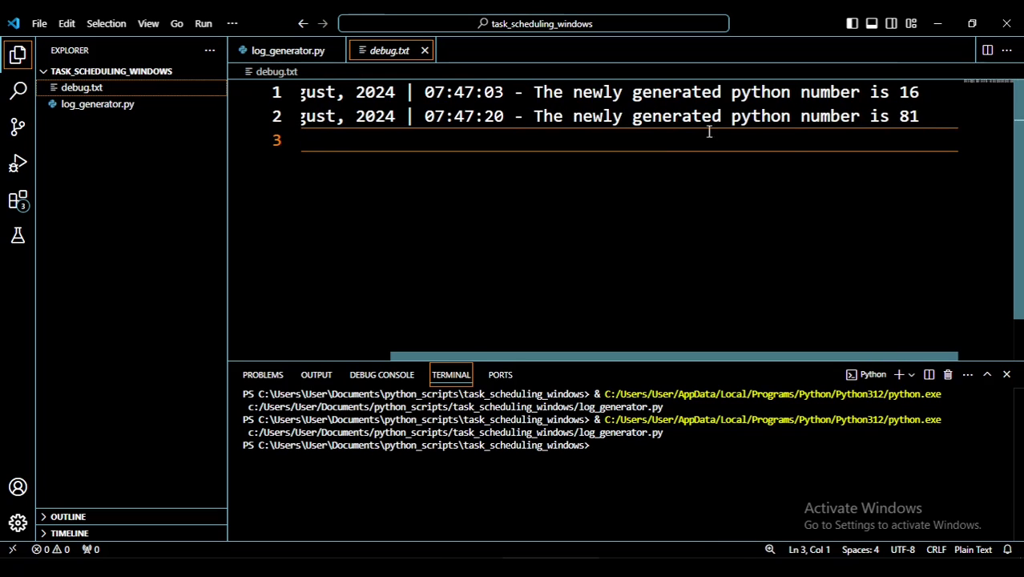
drag(923, 116, 900, 116)
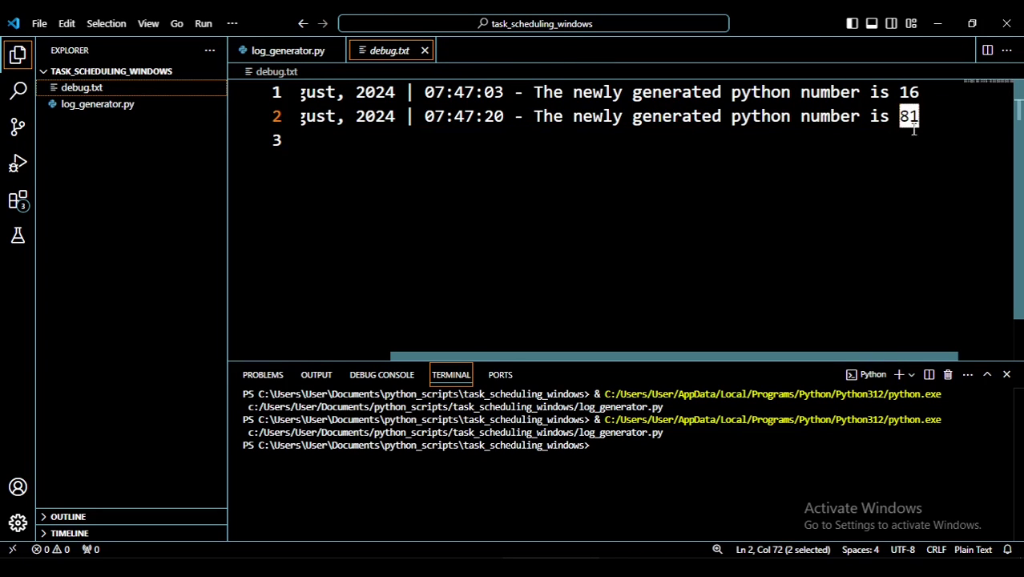
click(687, 255)
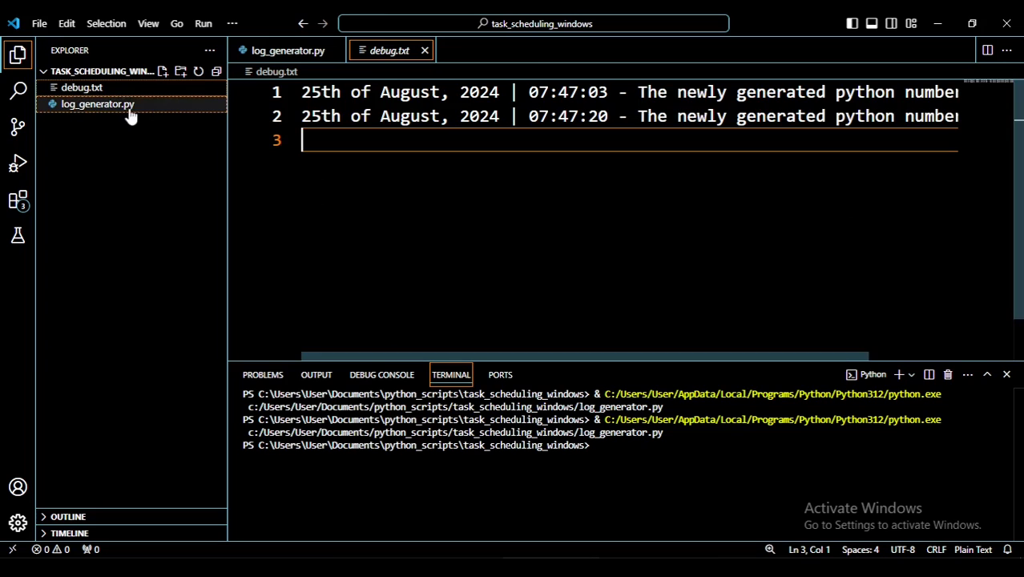
- Review the generate_log() code in log_generator.py, and check the seconds value of the second entry in debug.txt against it
click(277, 56)
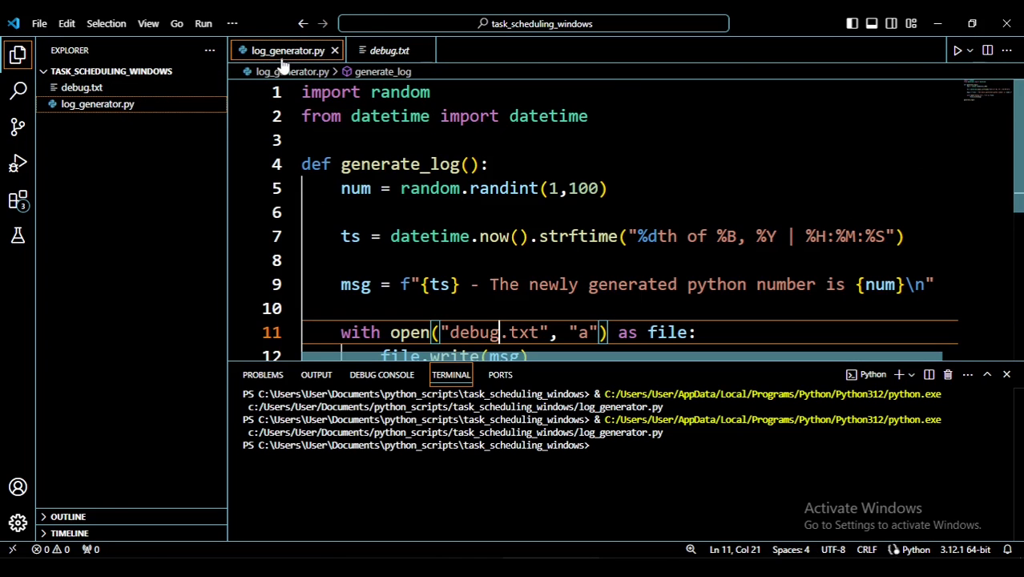
scroll(465, 214, down, 2)
scroll(469, 210, up, 1)
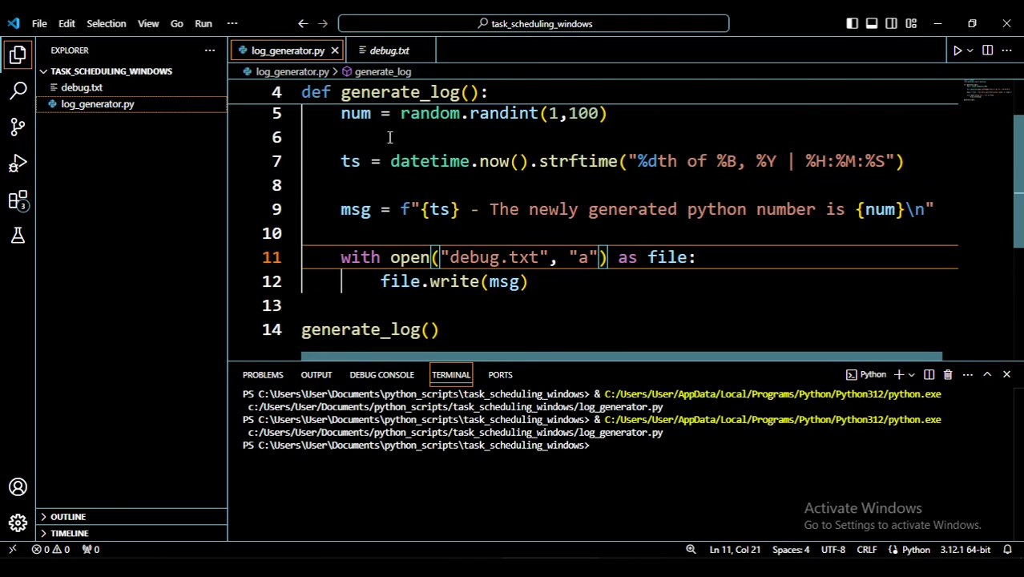
click(381, 55)
double_click(591, 116)
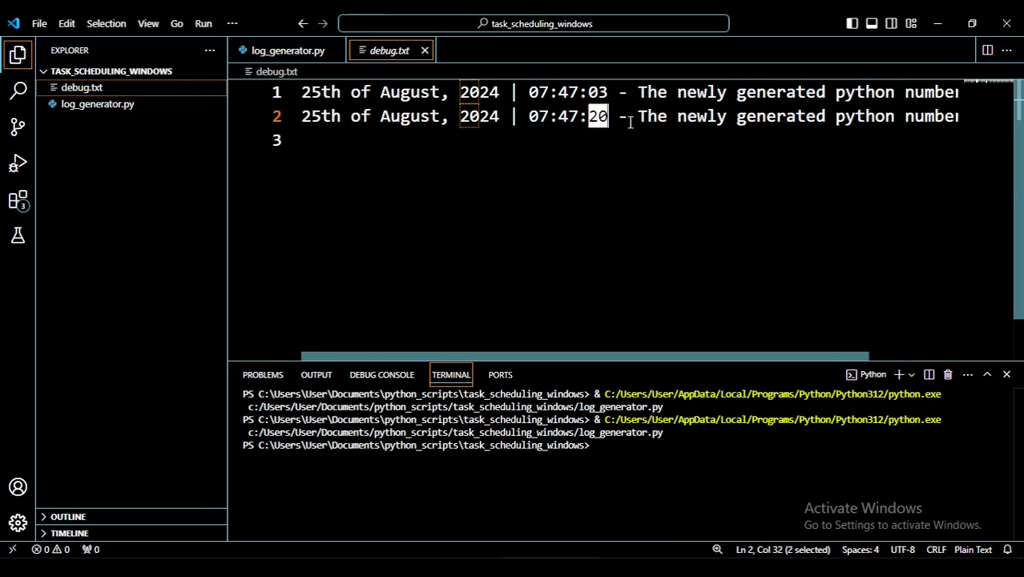
click(740, 117)
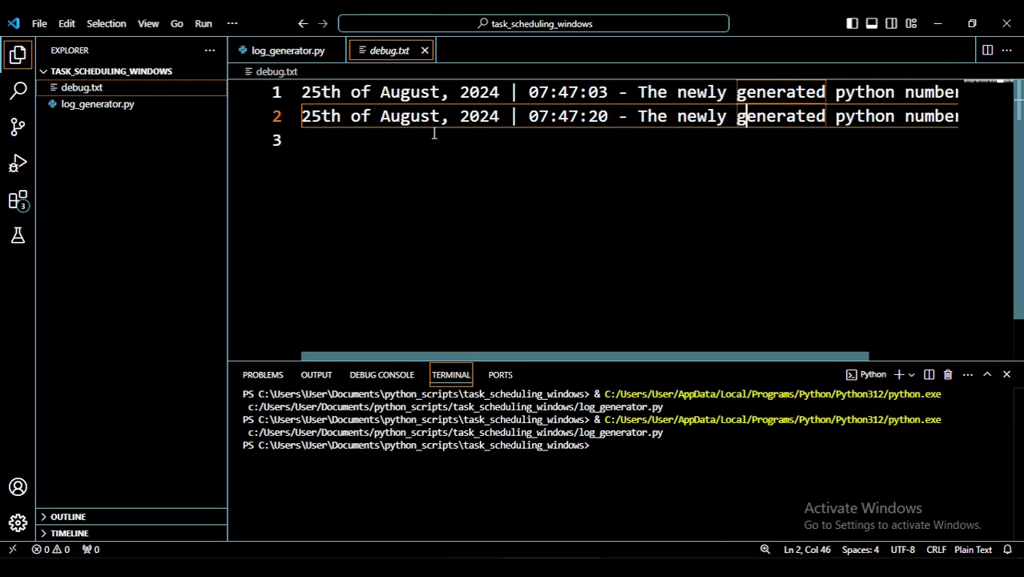
click(447, 182)
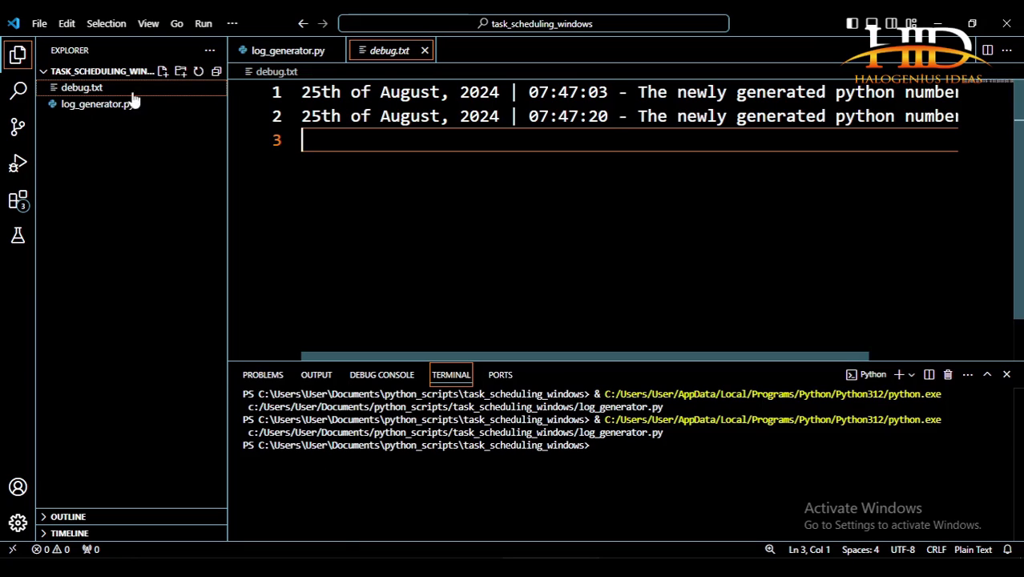
- Reveal the task_scheduling_windows project folder in File Explorer, copy its full path, and close File Explorer
right_click(98, 71)
click(72, 183)
right_click(91, 137)
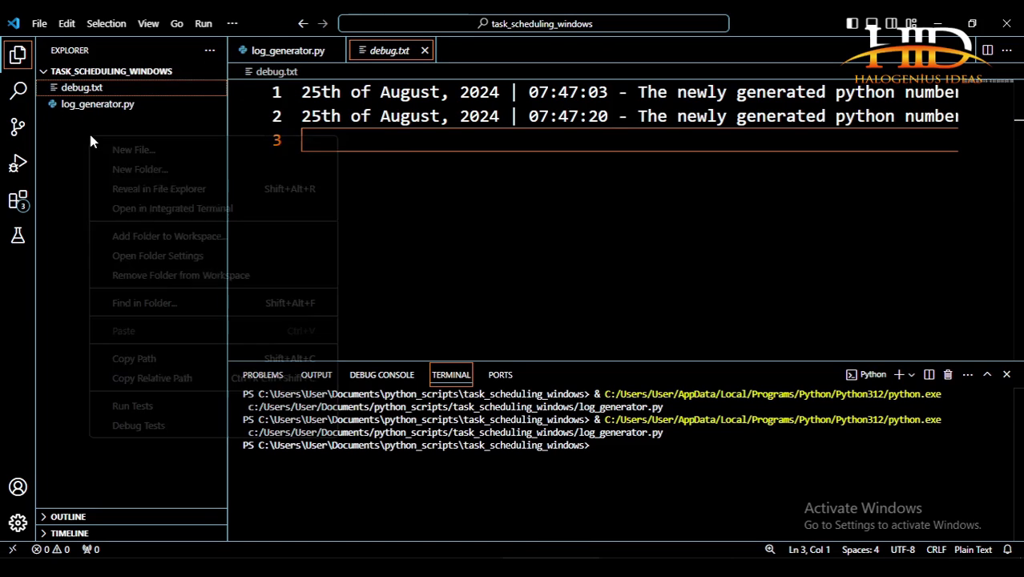
key(Escape)
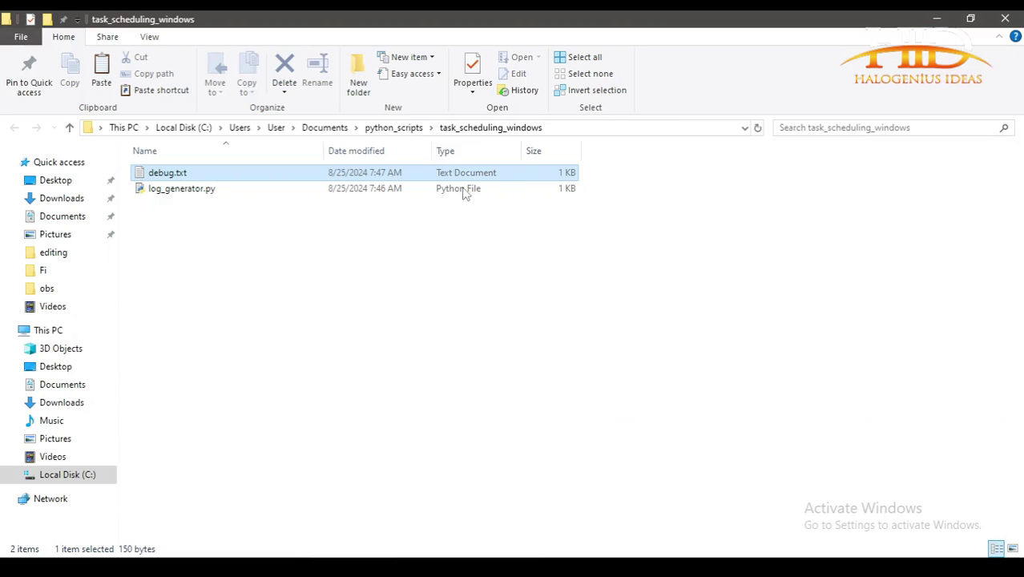
click(574, 129)
double_click(573, 128)
click(572, 127)
key(ctrl+c)
click(510, 286)
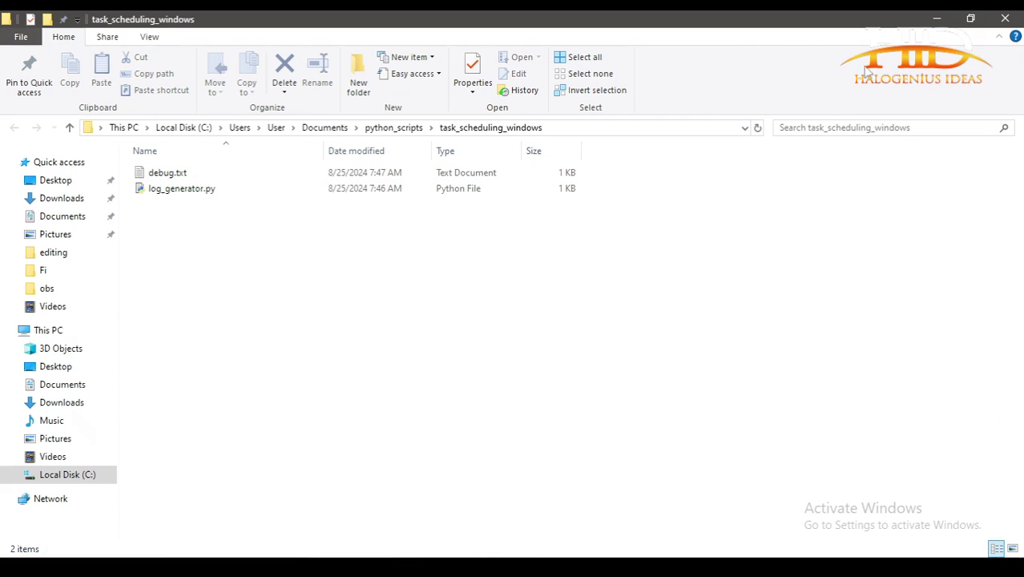
click(1005, 17)
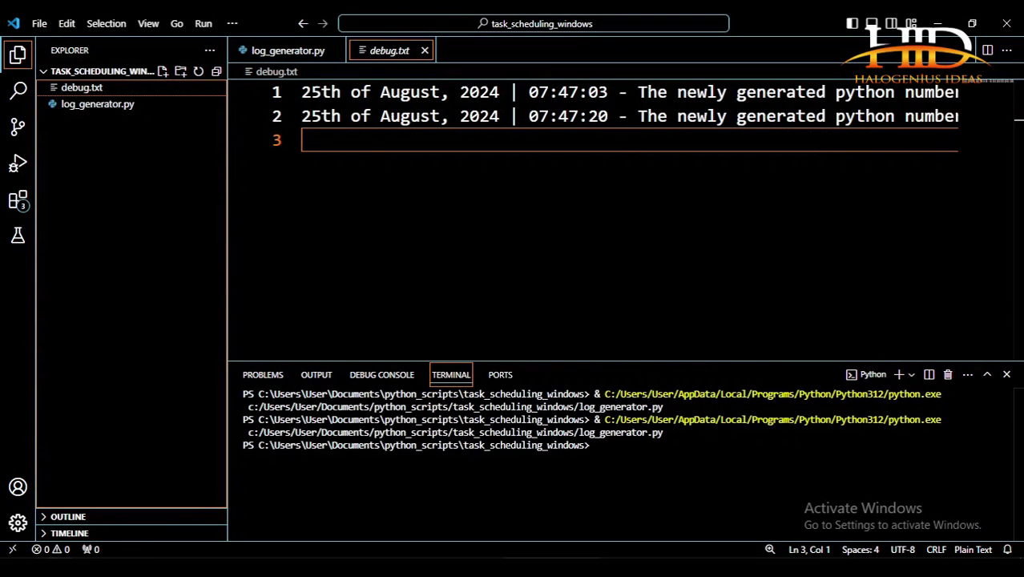
- Open Notepad, paste the folder path C:\Users\User\Documents\python_scripts\task_scheduling_windows with a blank line below, and return to VS Code
key(super+s)
text(note)
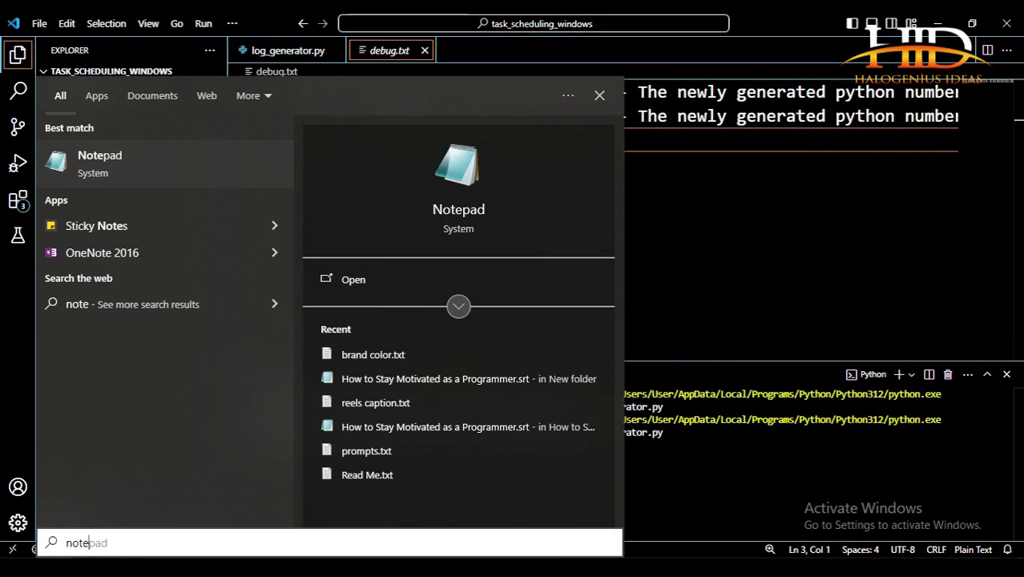
key(Return)
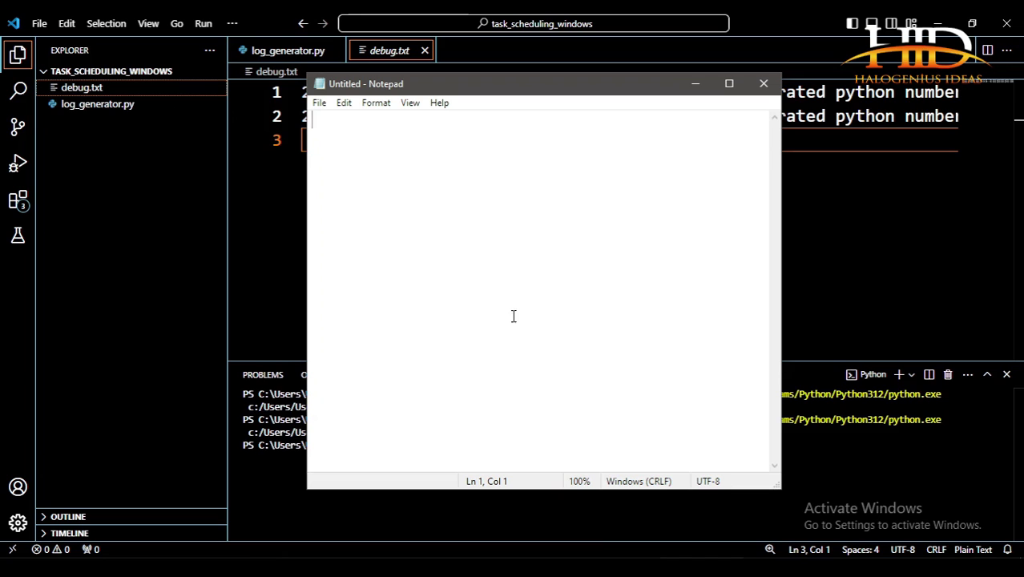
key(ctrl+v)
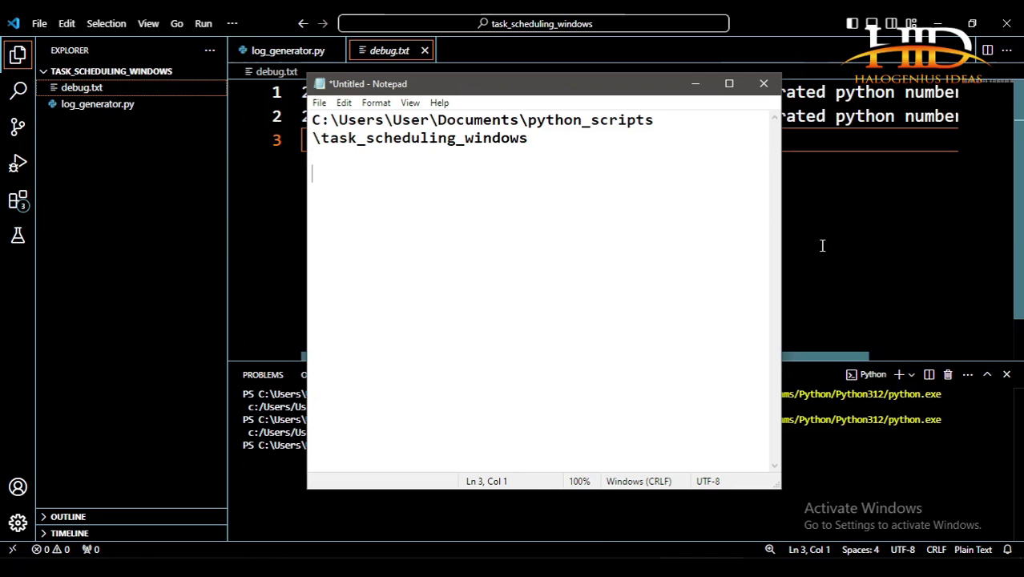
click(809, 220)
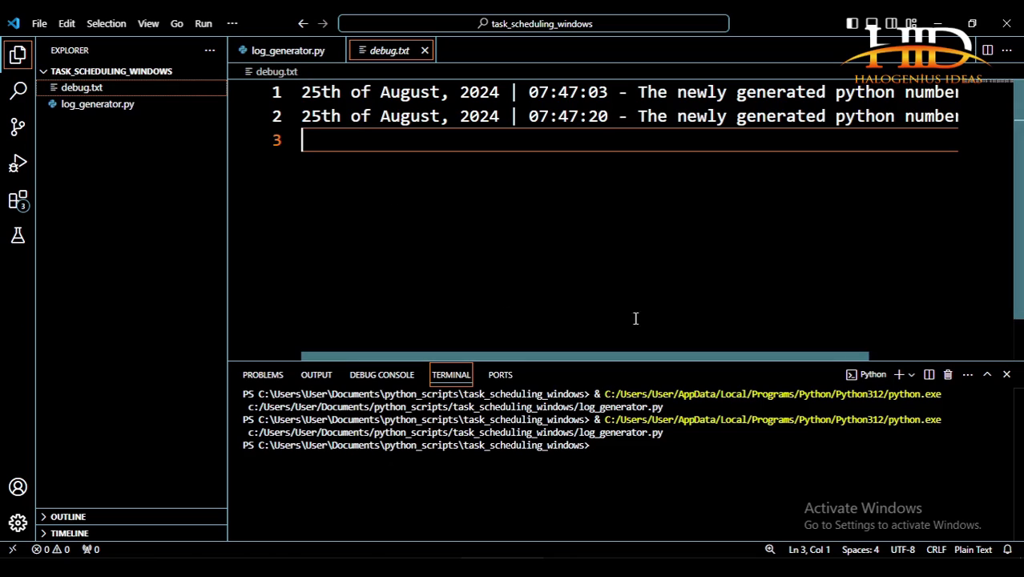
- Run where python in Command Prompt, examine the listed python.exe location, and minimize the window
click(288, 49)
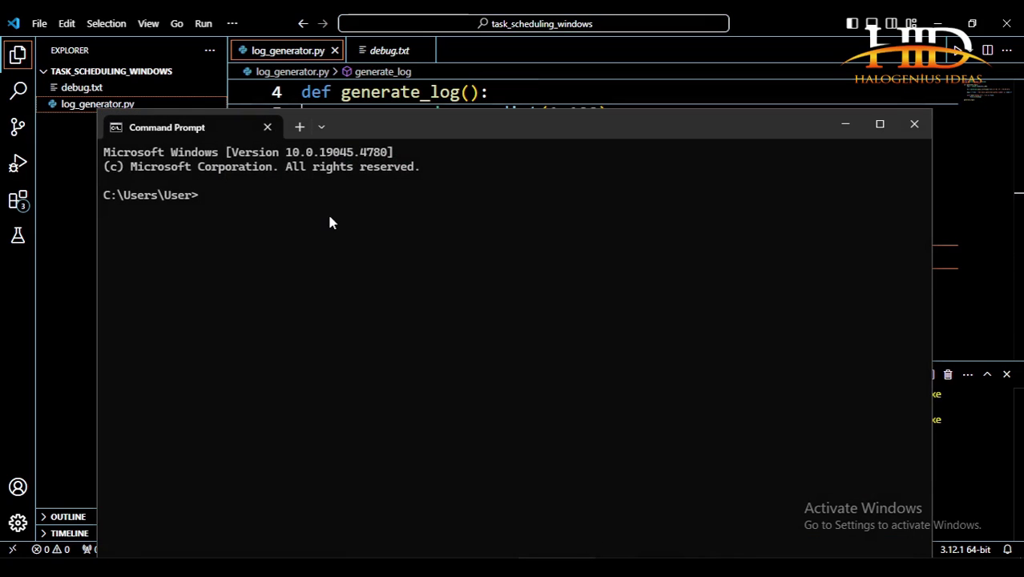
text(where )
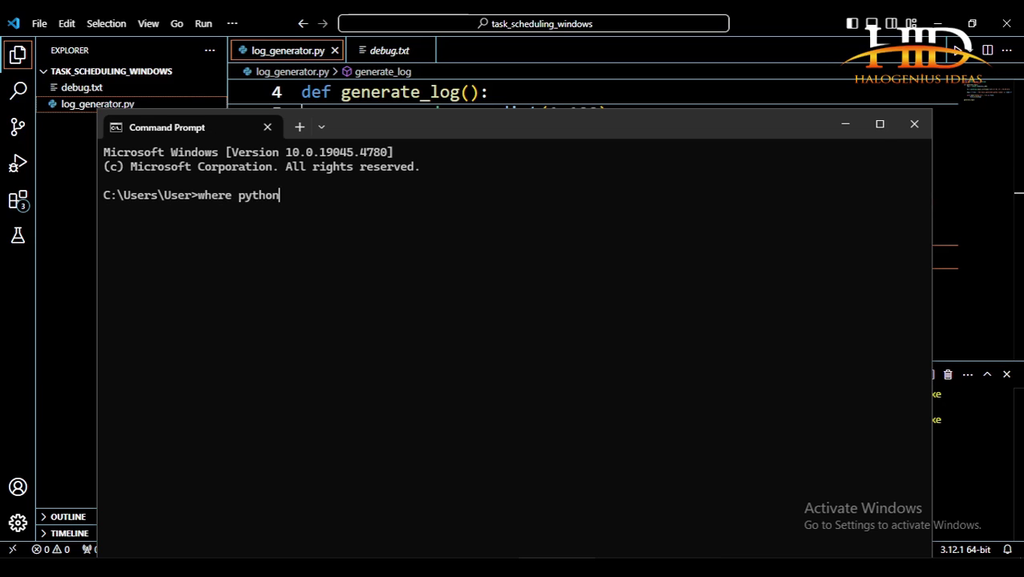
text(python)
key(Return)
drag(468, 116, 460, 106)
drag(284, 200, 423, 213)
click(457, 210)
click(973, 324)
click(940, 283)
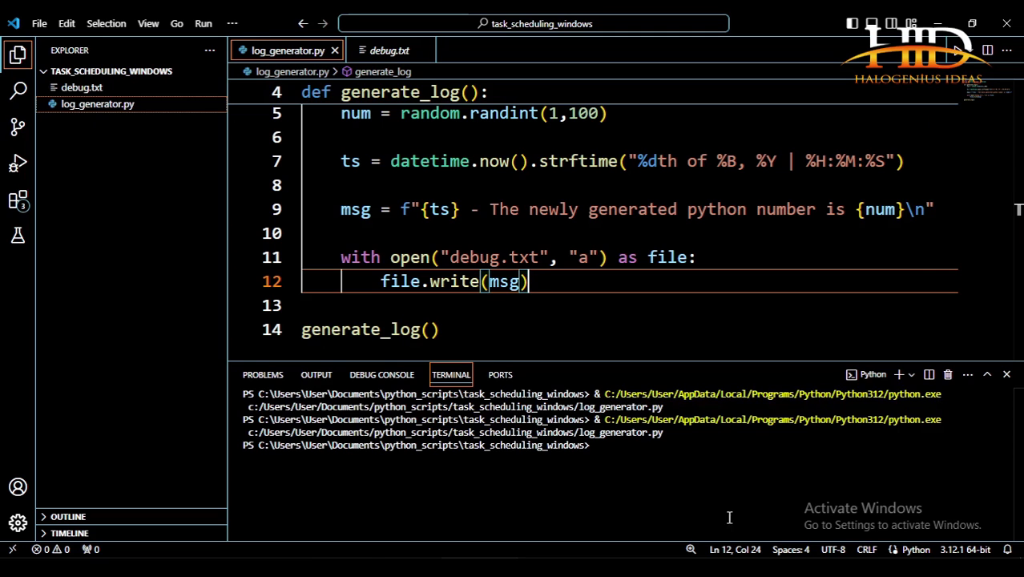
key(alt+Tab)
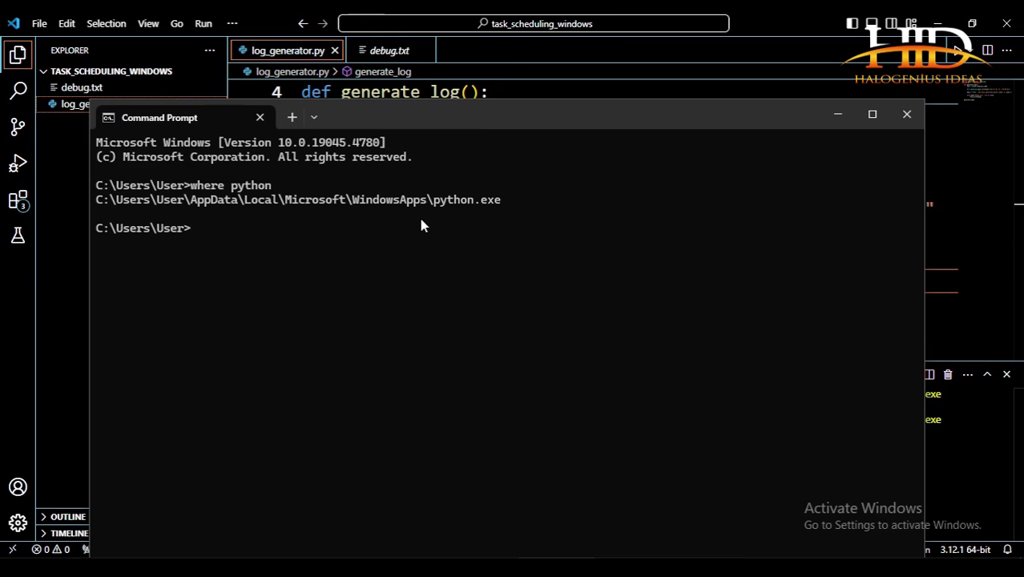
click(837, 116)
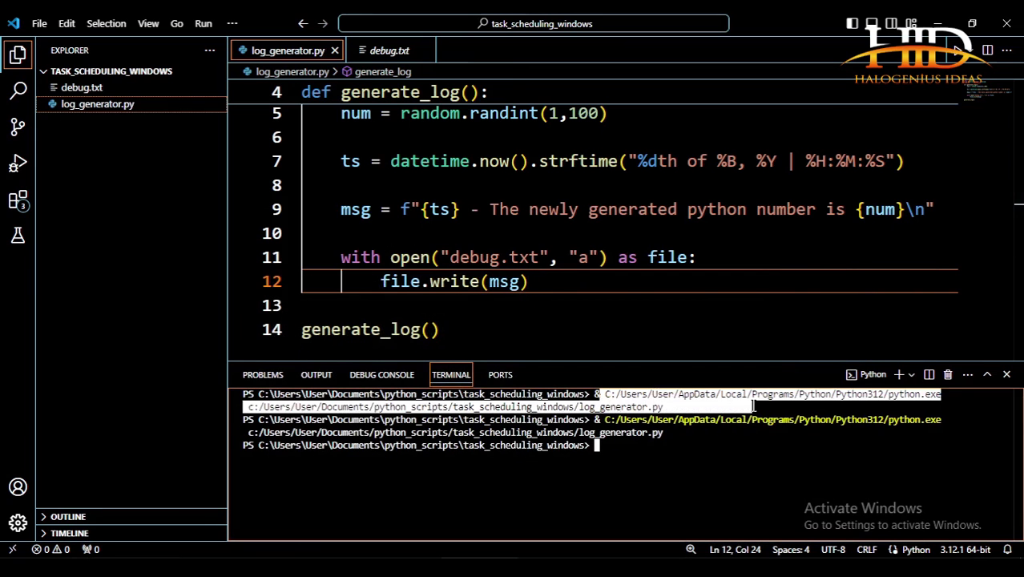
- Copy the interpreter path C:/Users/User/AppData/Local/Programs/Python/Python312/python.exe from the VS Code terminal and paste it below the folder path in Notepad
drag(942, 420, 601, 424)
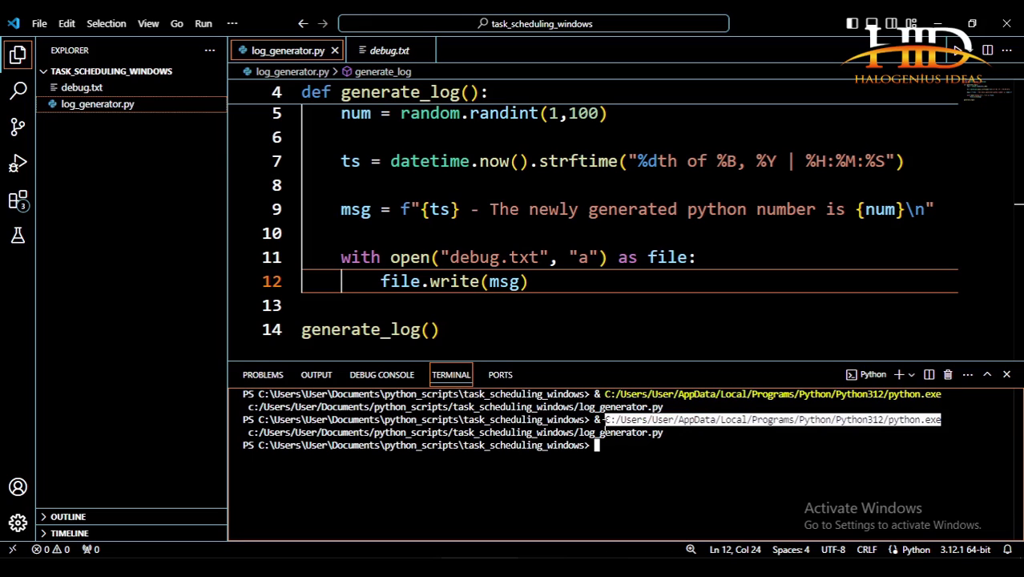
key(ctrl+c)
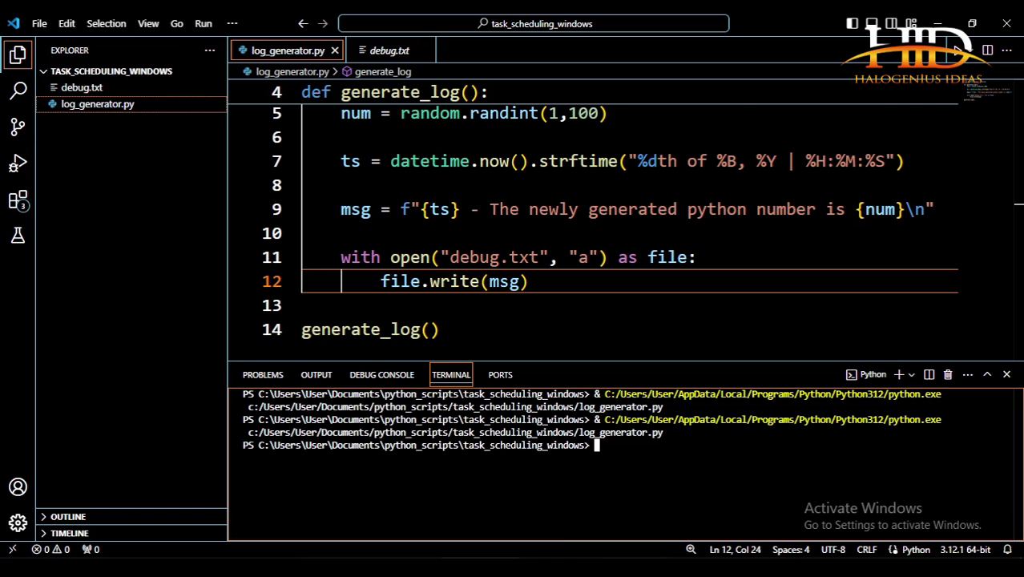
mouse_move(671, 573)
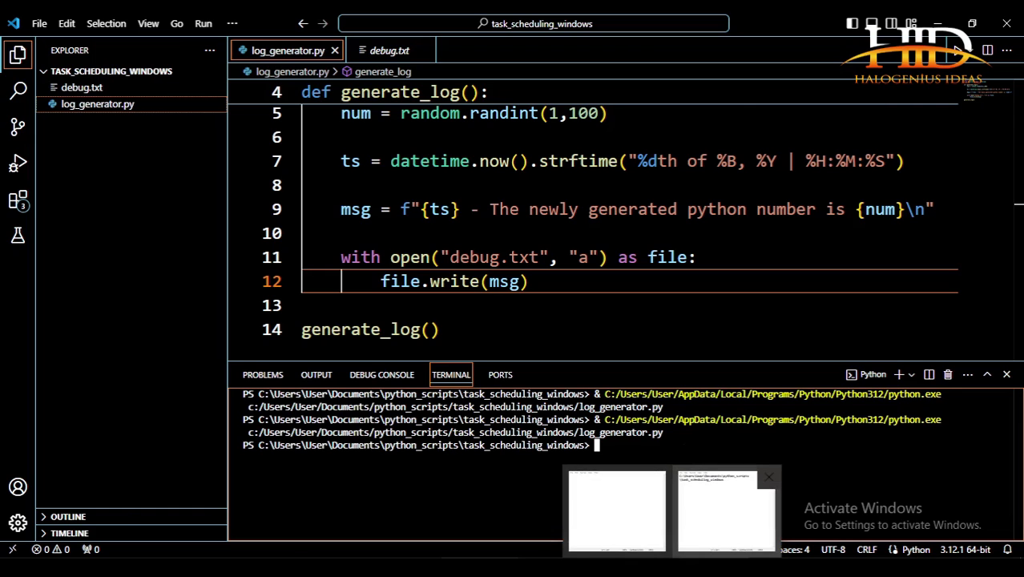
click(684, 479)
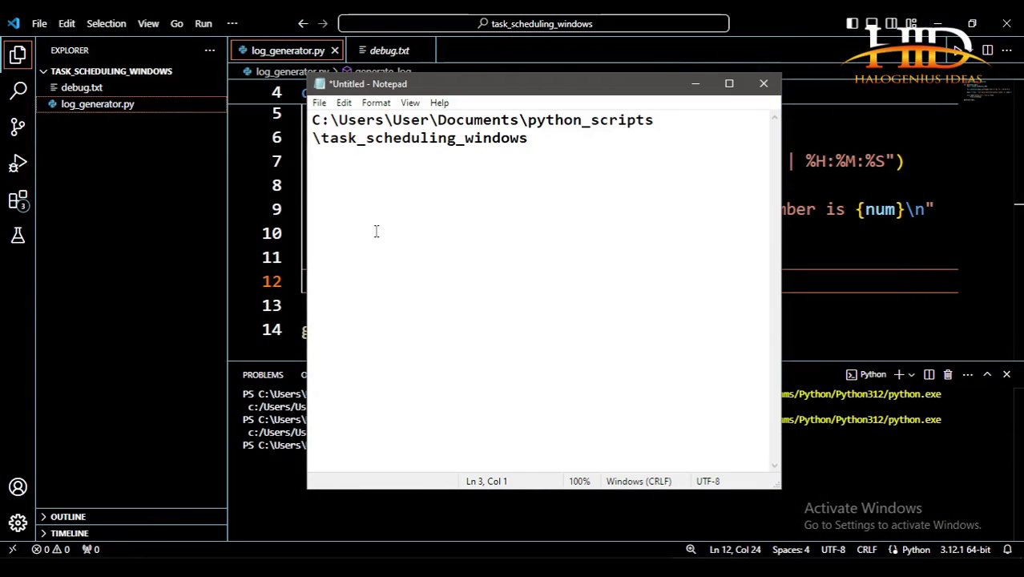
key(ctrl+v)
click(535, 138)
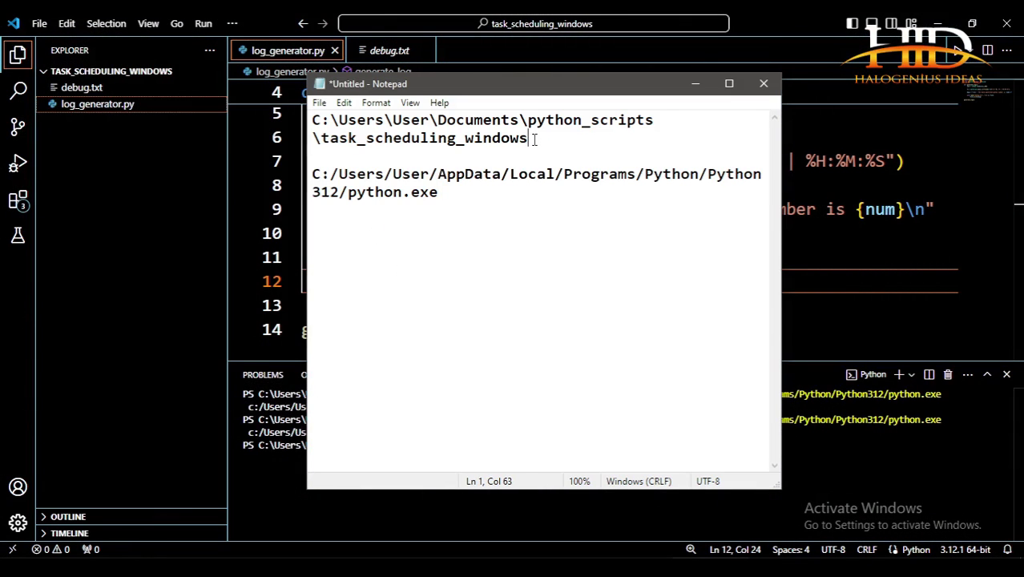
- Copy the file name log_generator.py from the VS Code project files without renaming it, and paste it below the interpreter path in Notepad
right_click(117, 107)
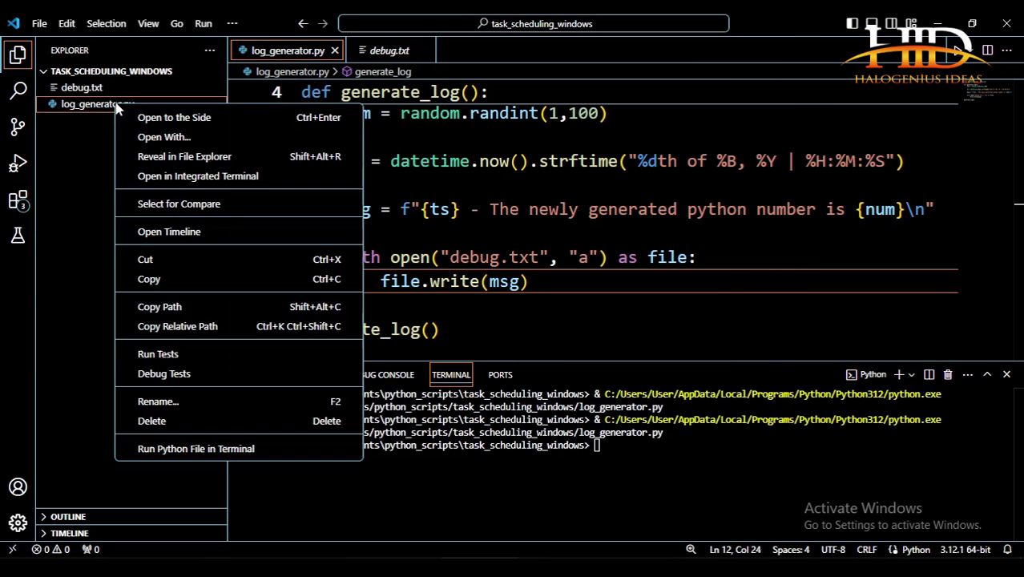
click(161, 400)
key(ctrl+a)
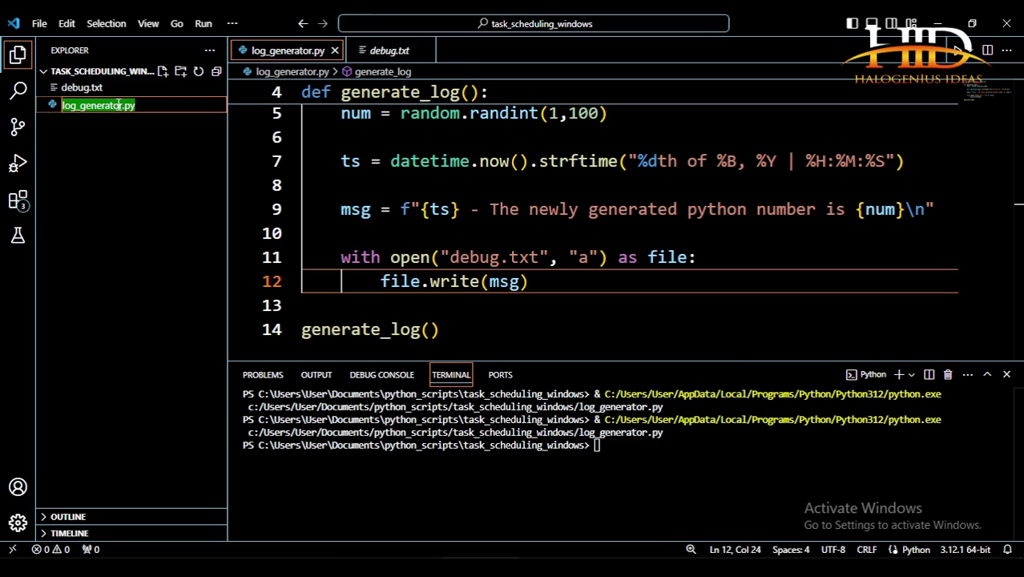
click(121, 183)
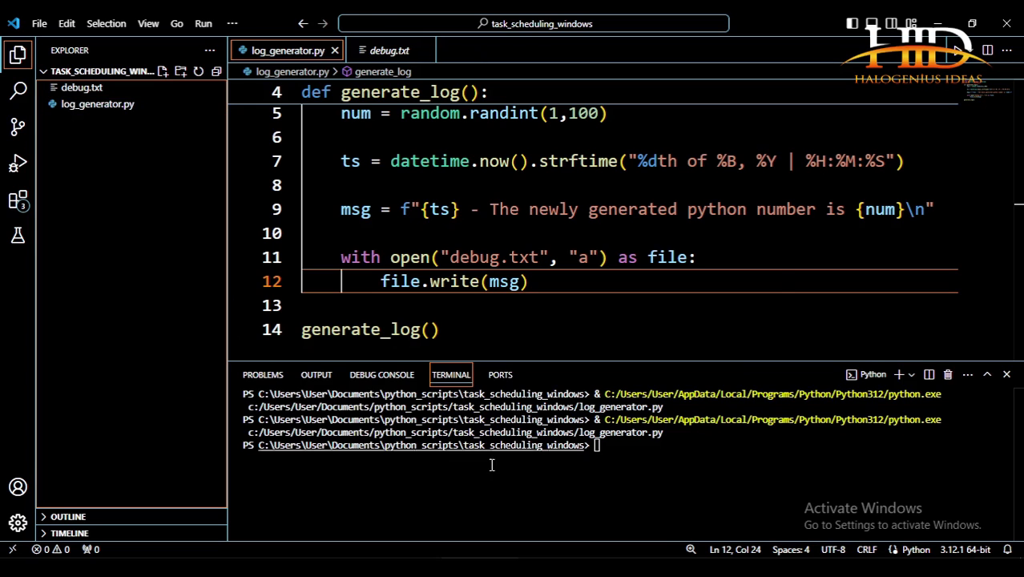
key(alt+Tab)
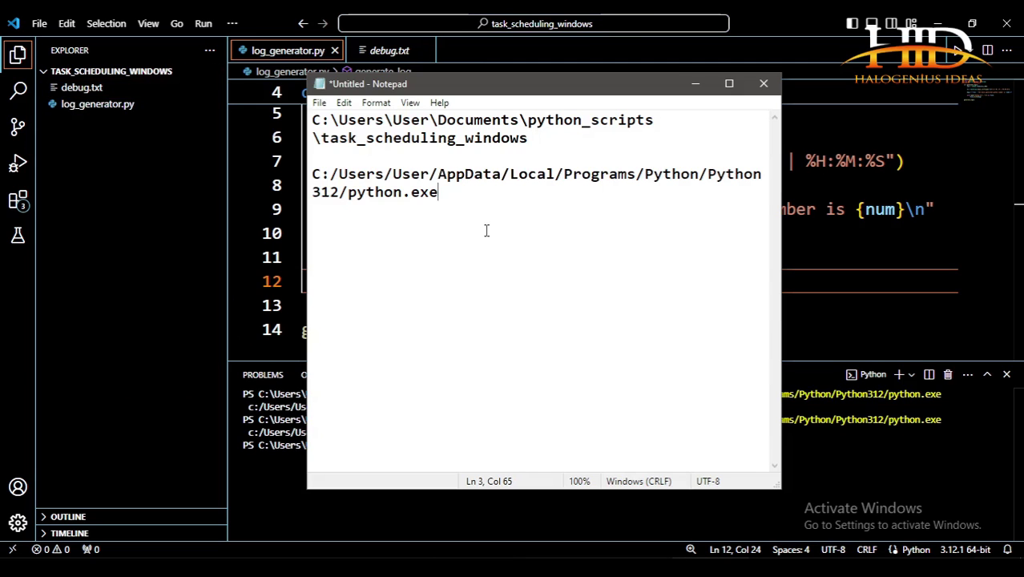
key(ctrl+v)
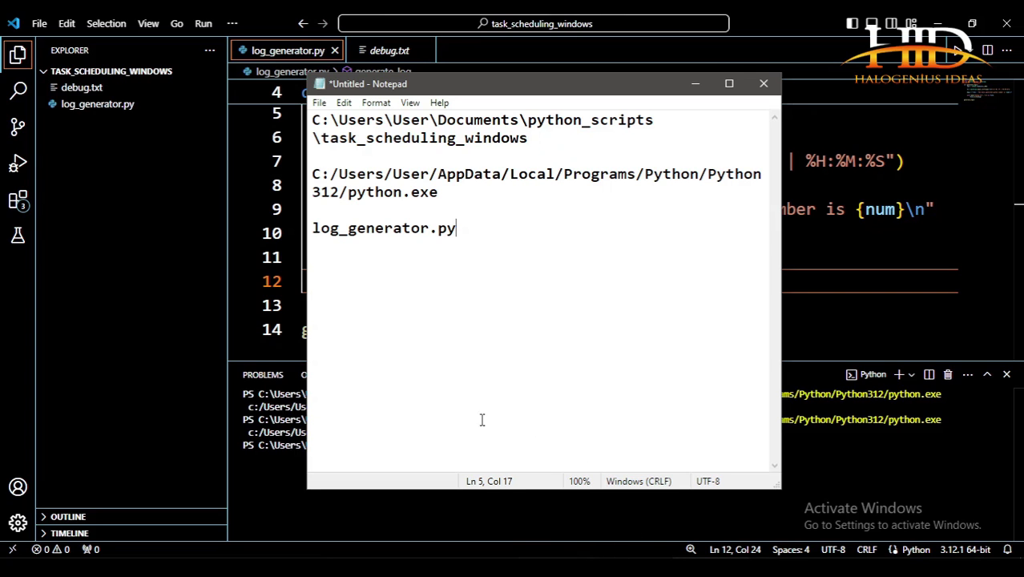
- Switch to Command Prompt, copy the python.exe path listed by where python, and minimize the window
key(alt+Tab)
drag(370, 122, 472, 228)
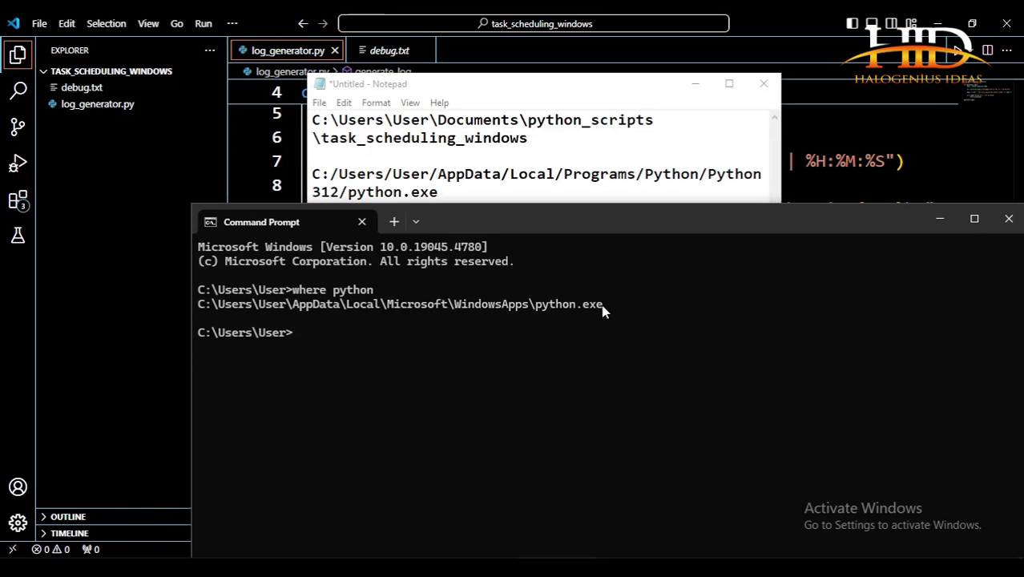
drag(603, 311, 198, 311)
key(ctrl+c)
drag(629, 223, 543, 113)
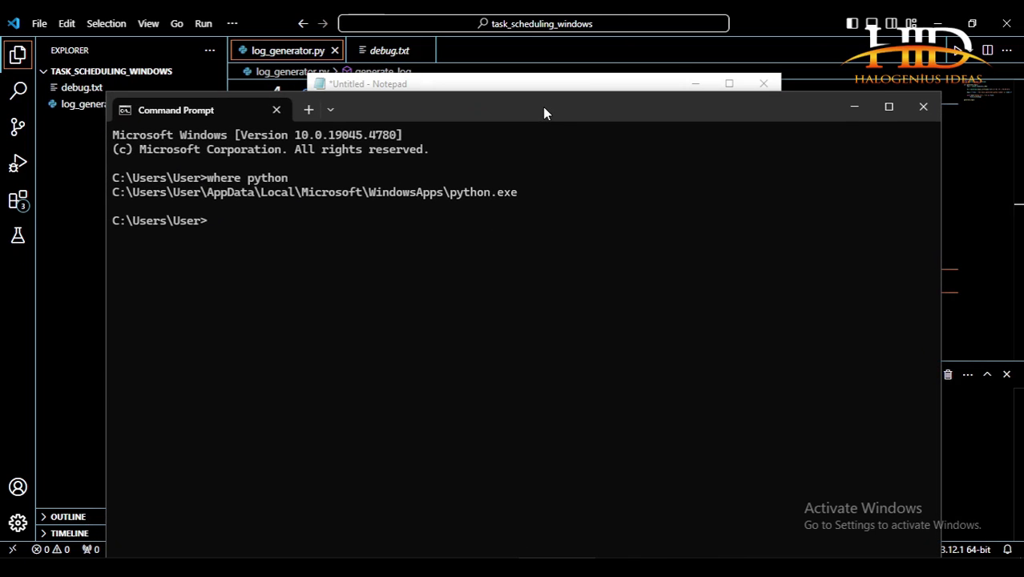
click(854, 107)
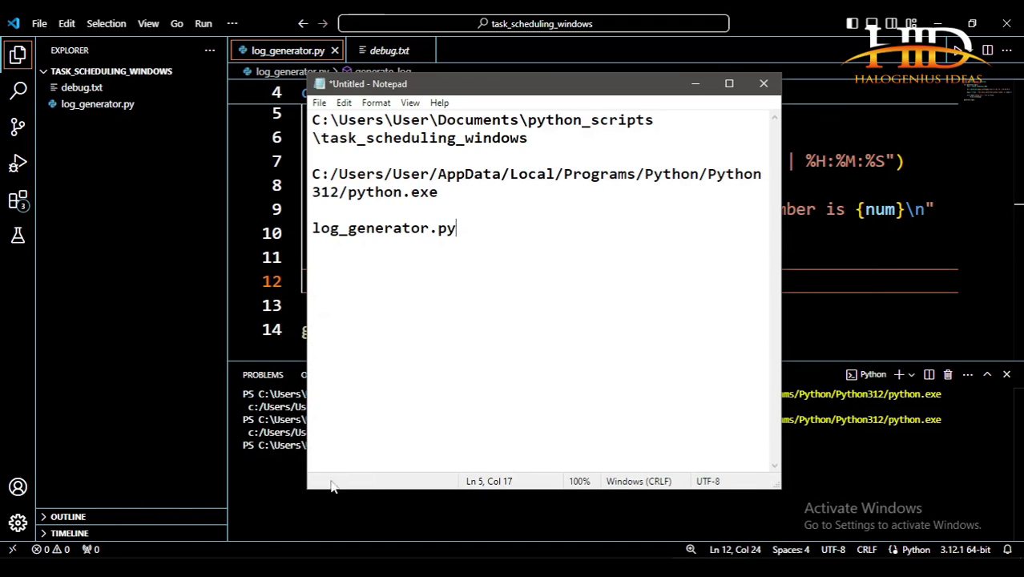
- Find and open Task Scheduler through the Windows search and show the Task Scheduler Library
key(super)
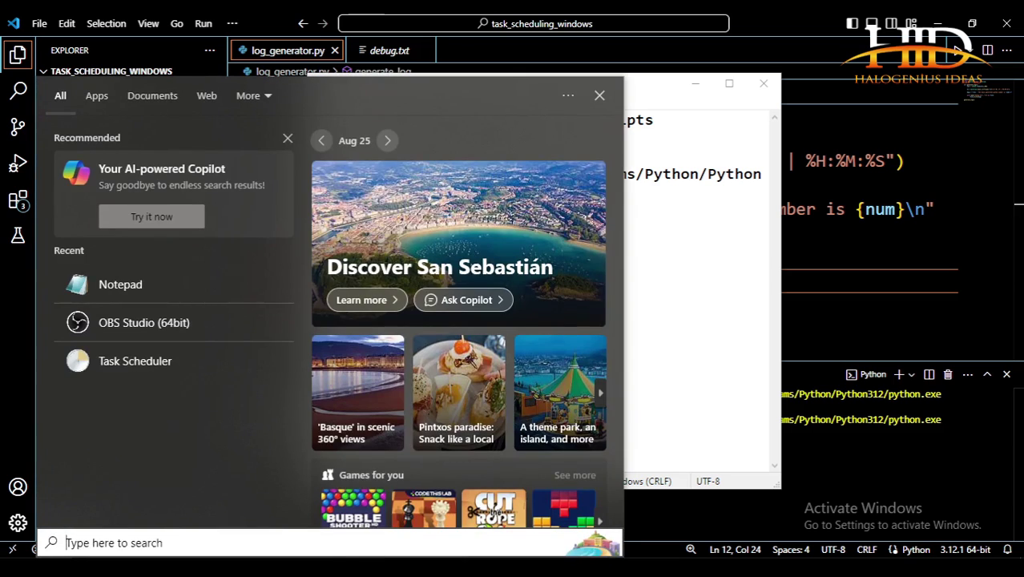
text(l)
key(BackSpace)
text(task)
key(Escape)
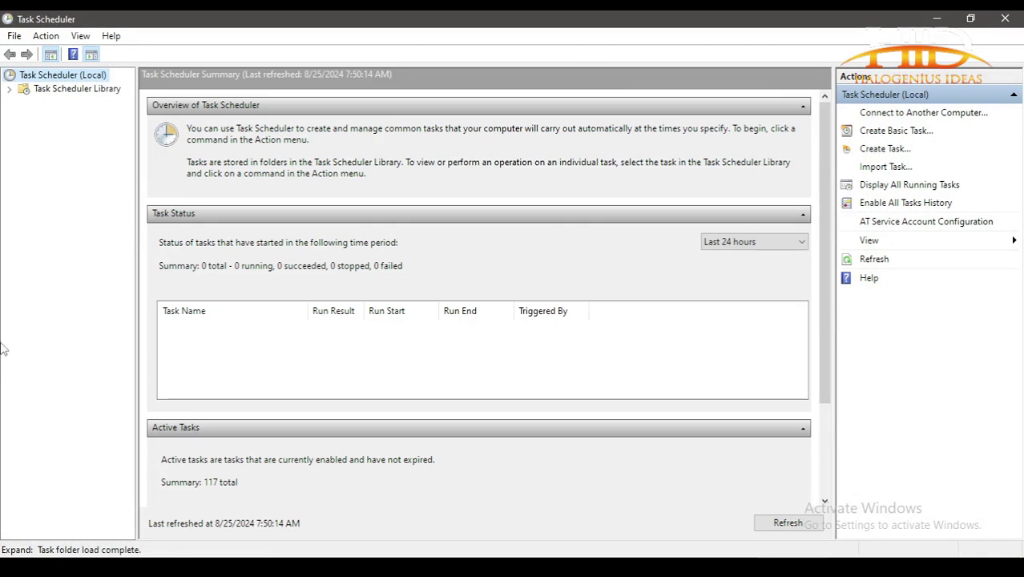
click(89, 90)
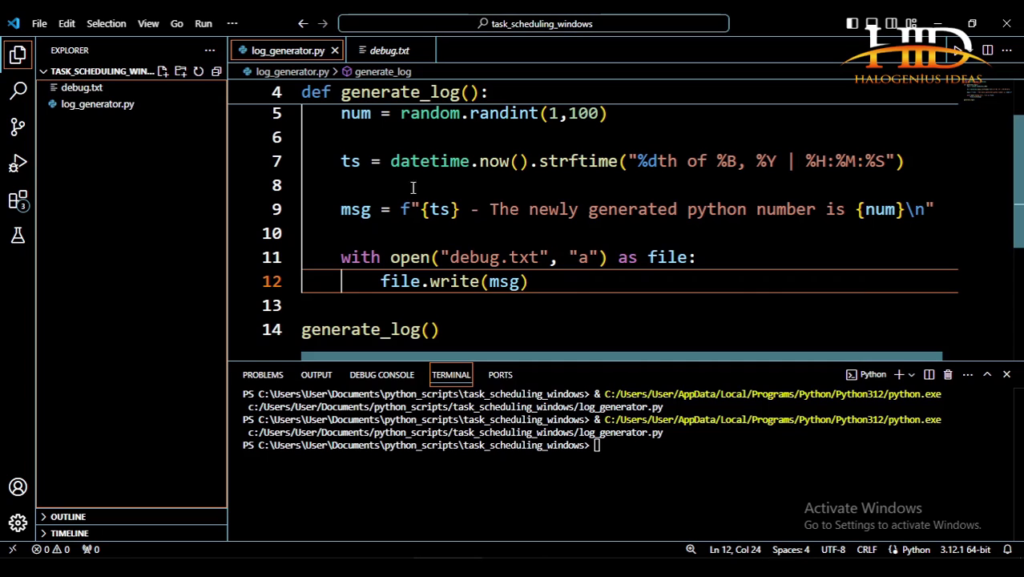
- Switch to VS Code and review the code of log_generator.py
scroll(458, 240, down, 1)
scroll(459, 242, up, 2)
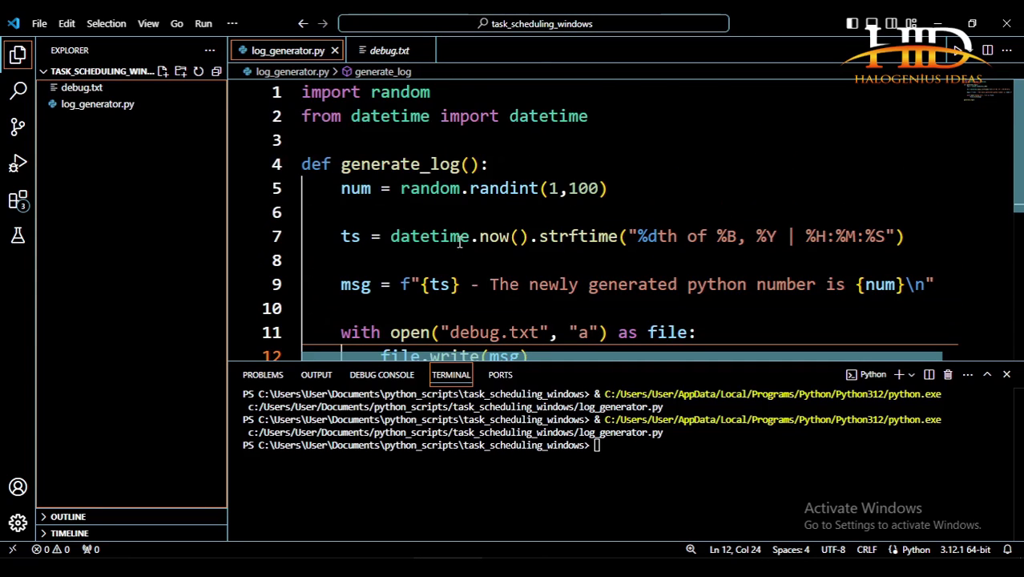
scroll(459, 243, down, 1)
- In the Task Scheduler Library, create a task named "Python SCript for log generation" with the description "A python script for testing automation"
click(169, 90)
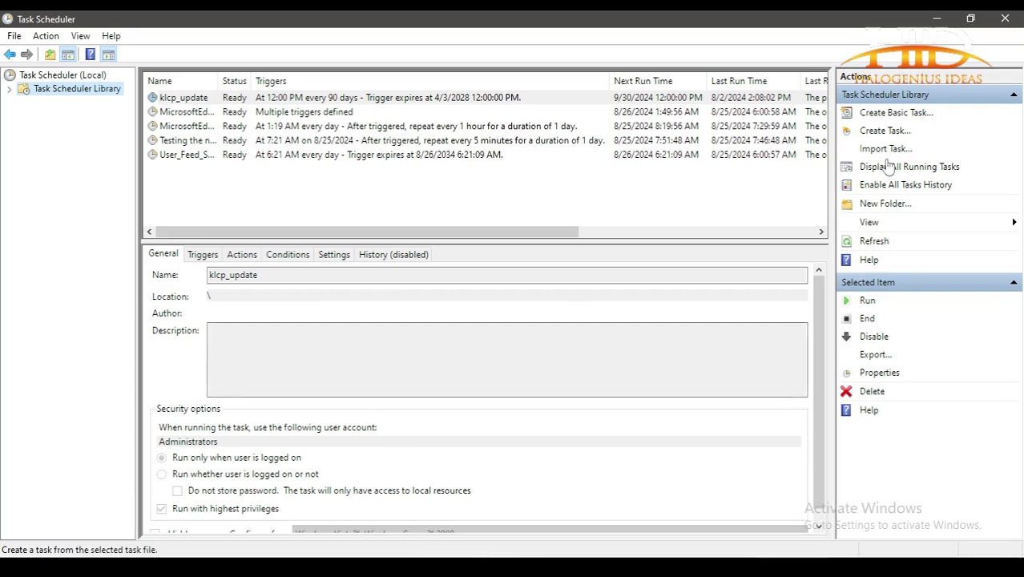
click(886, 132)
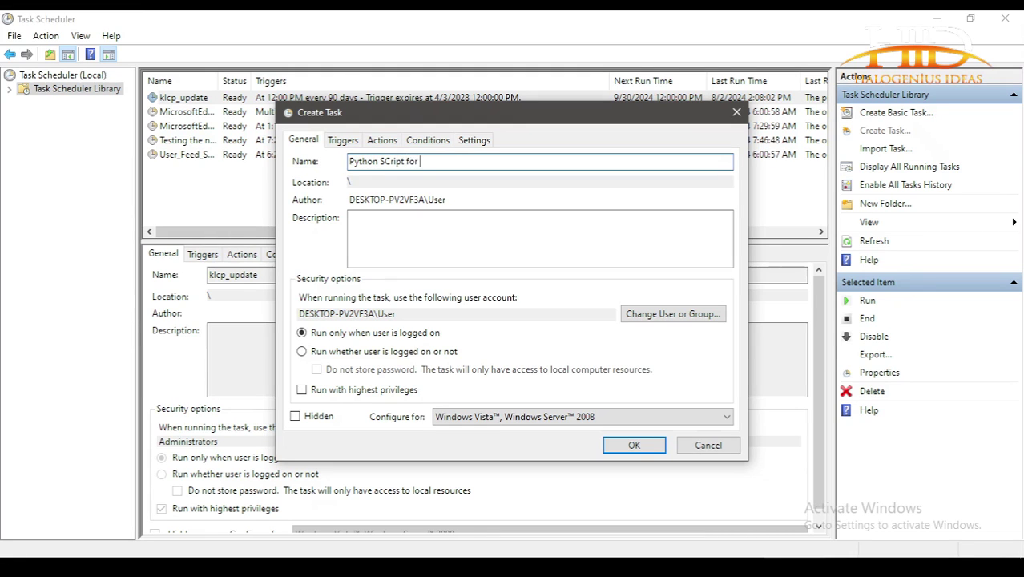
text(g generation)
click(441, 232)
text(A python script for)
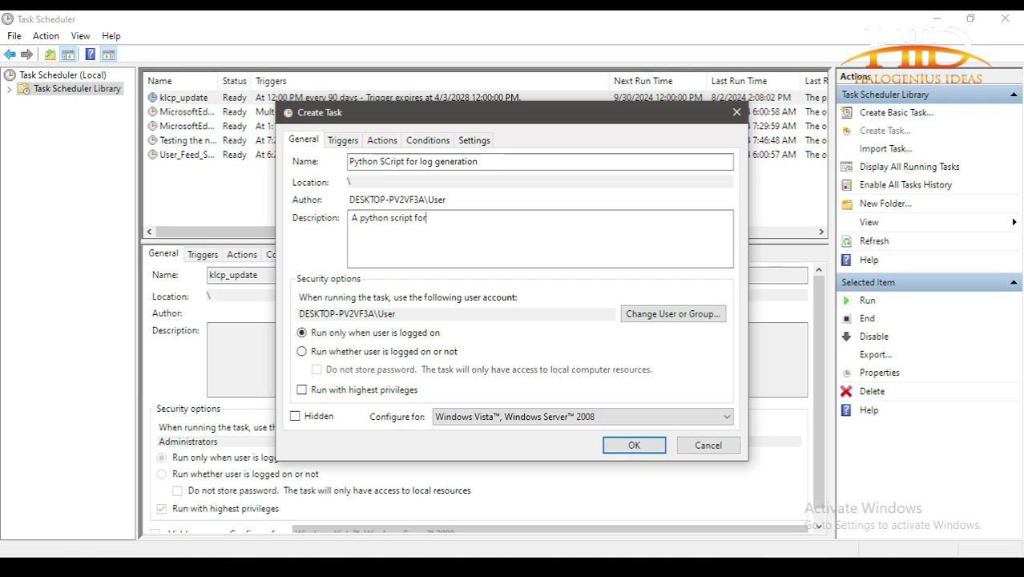
text(ng automation)
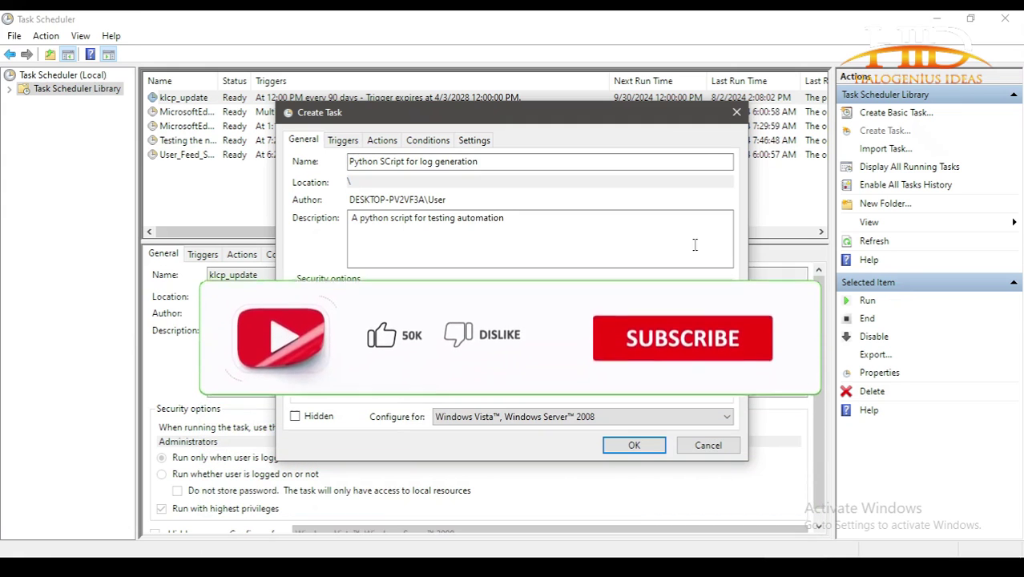
- Add a new trigger that begins on a schedule, one time, starting 8/25/2024 at 7:54:08 AM
click(345, 142)
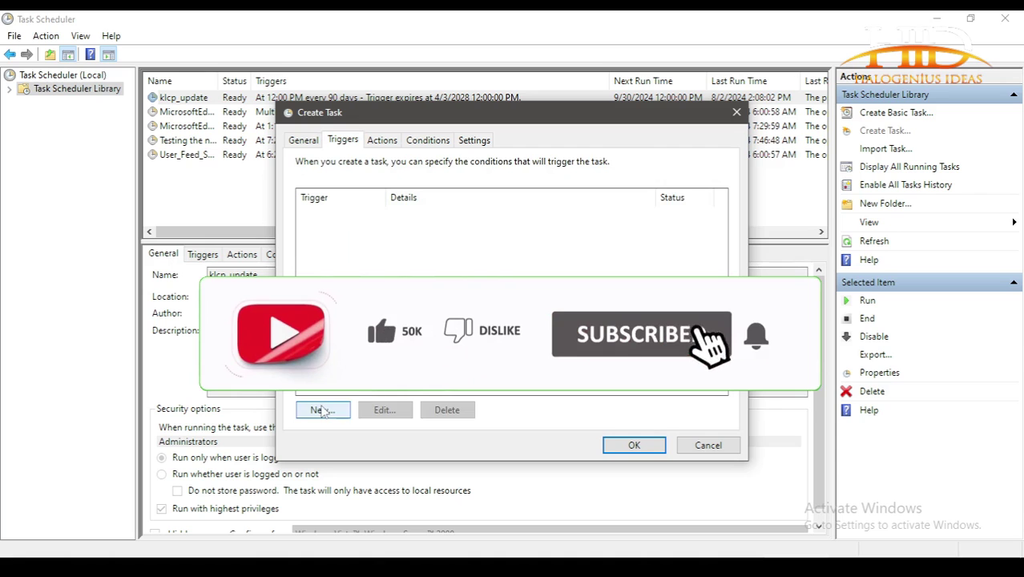
click(321, 410)
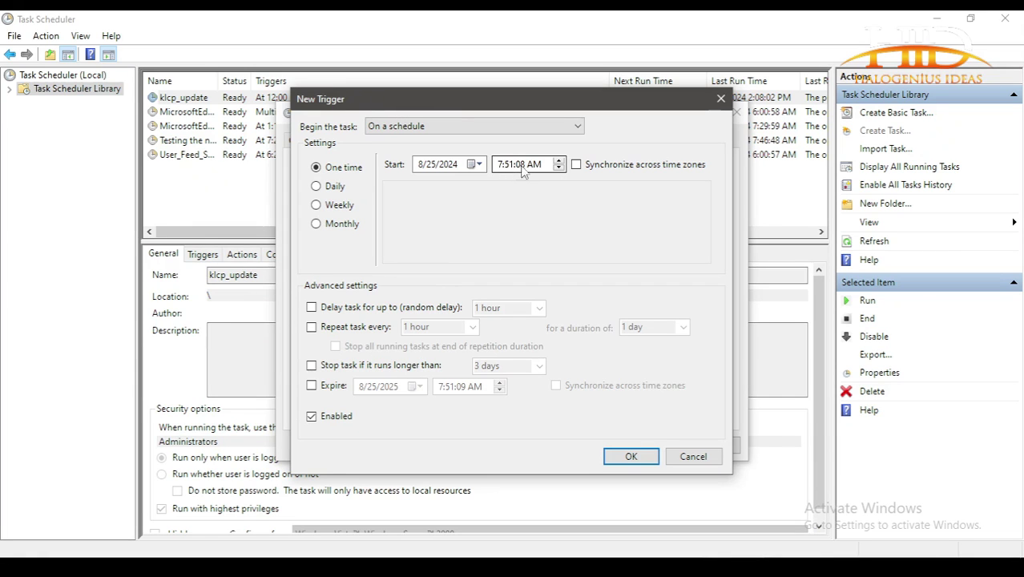
click(475, 128)
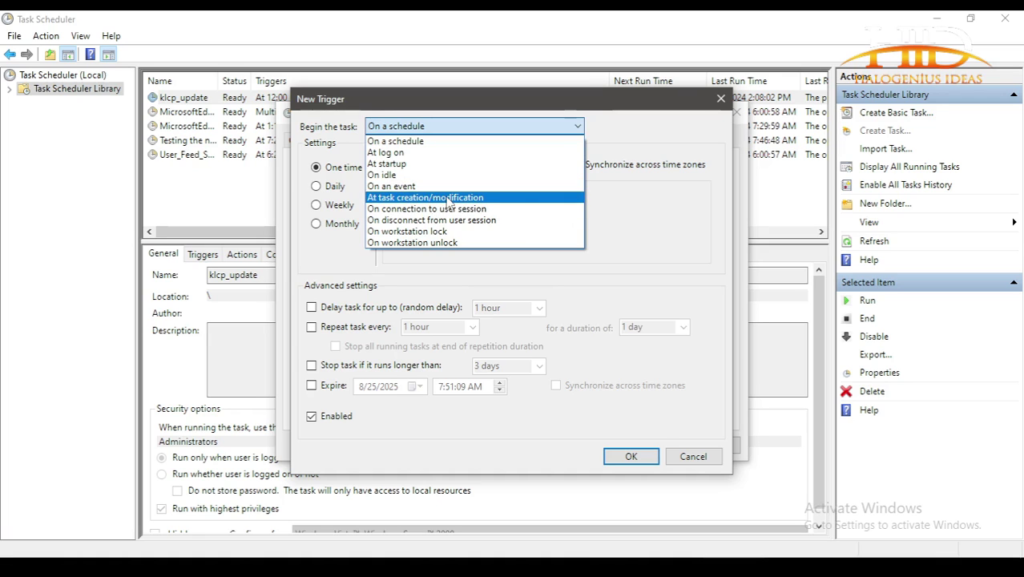
click(428, 141)
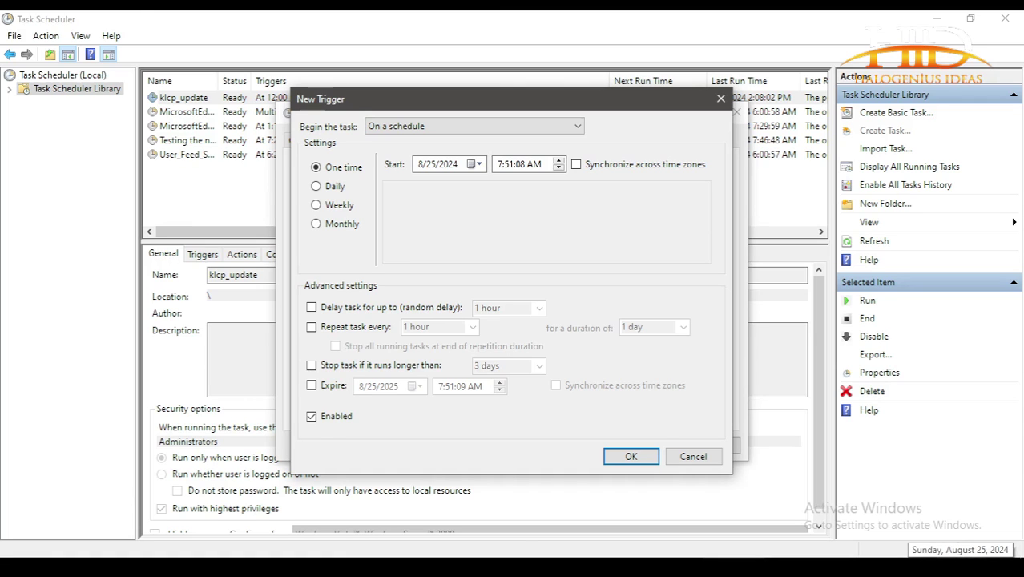
click(510, 166)
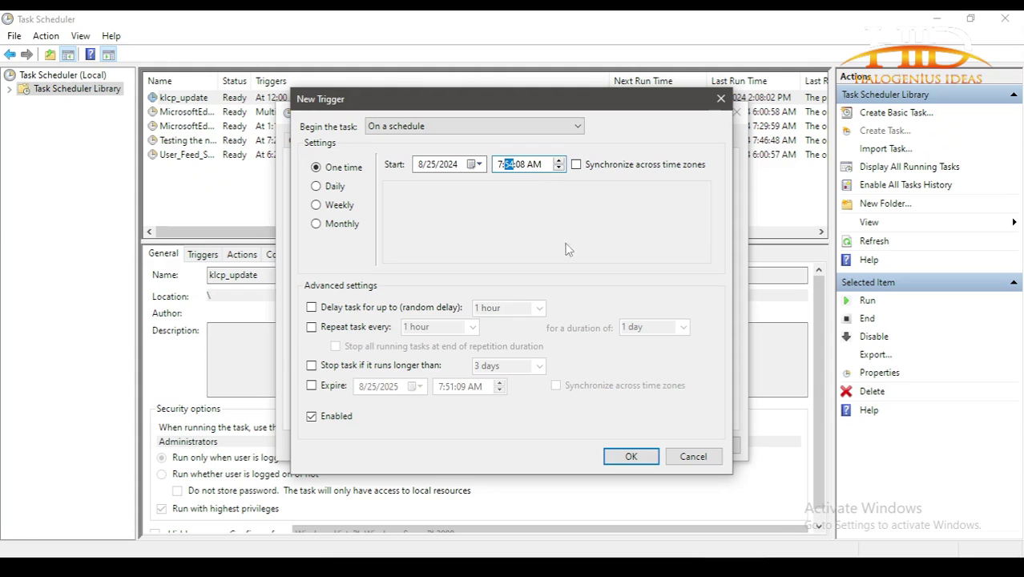
- Repeat the trigger every 5 minutes for a duration of 1 day, stop the task if it runs longer than 3 days, and confirm the trigger
click(311, 327)
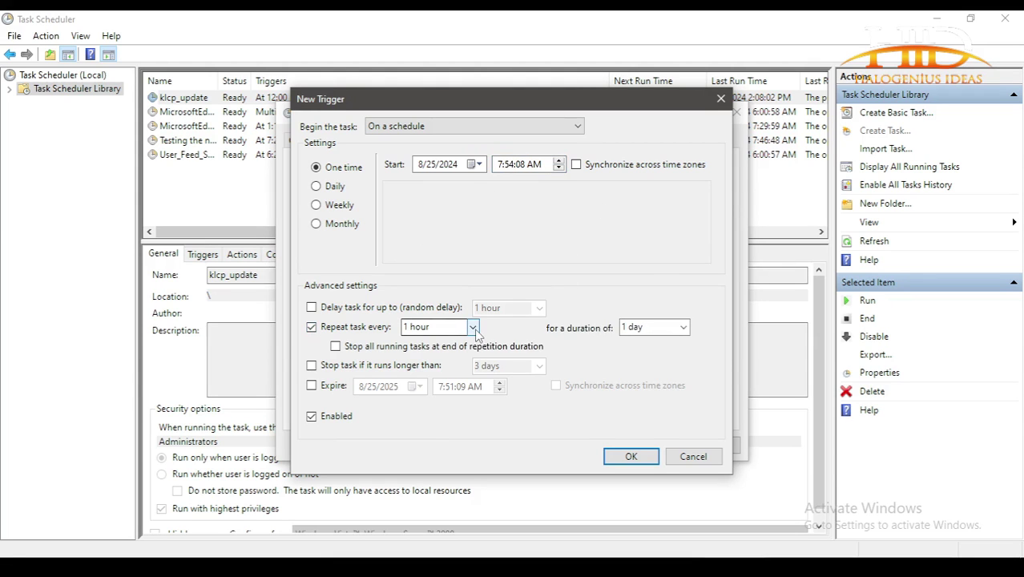
click(473, 328)
click(467, 343)
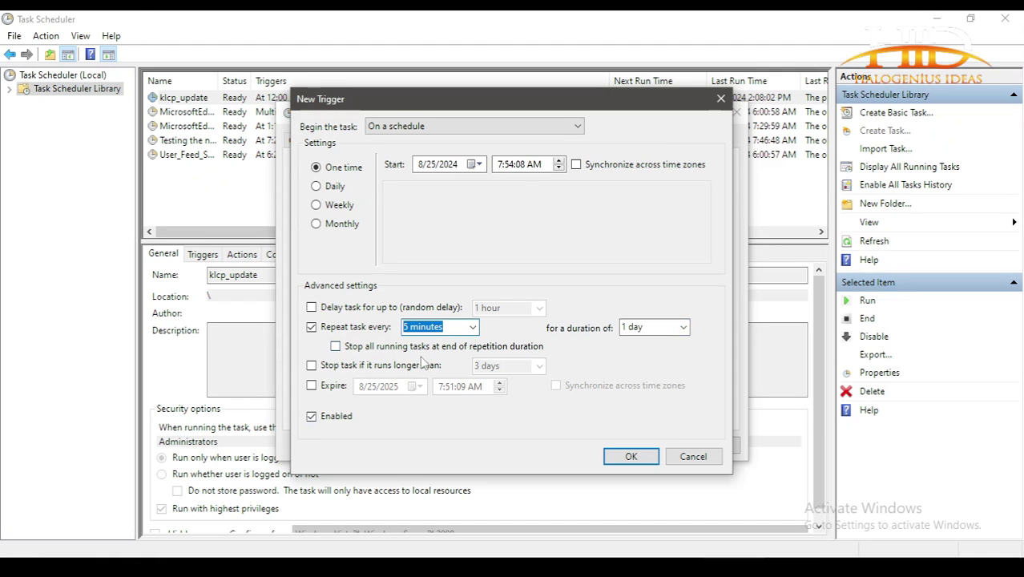
click(335, 366)
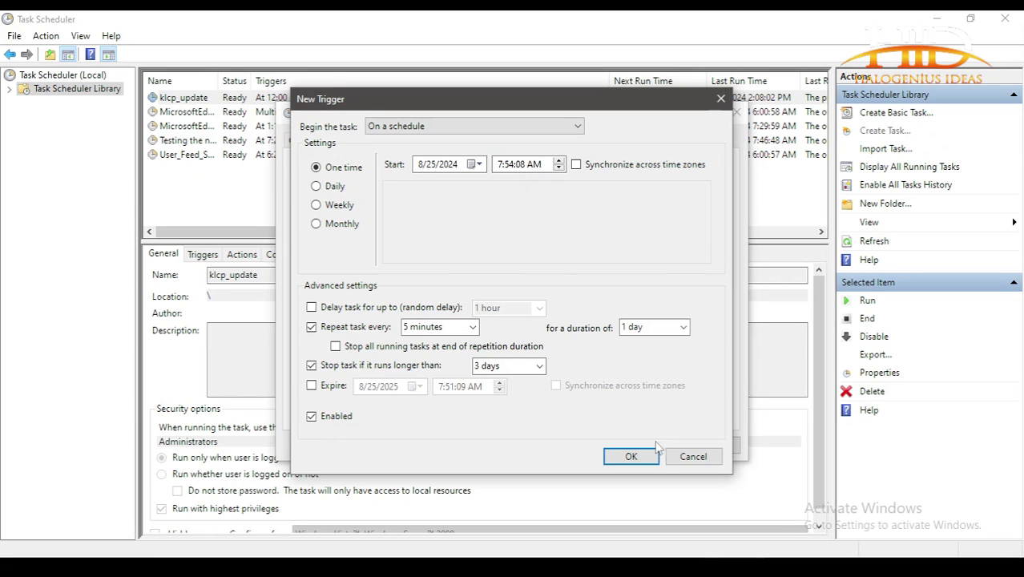
click(631, 456)
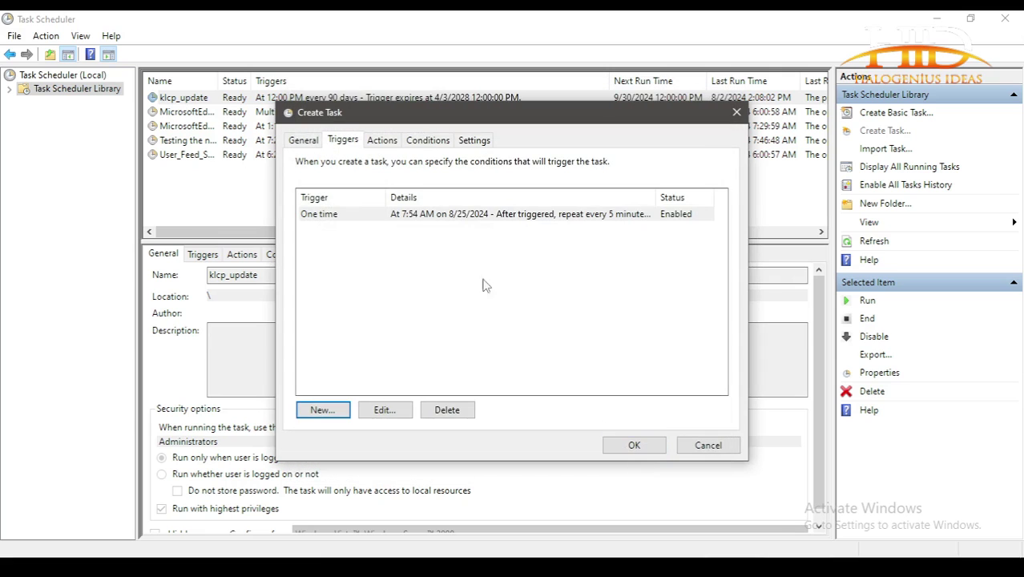
- Begin a new action for the task, keeping Start a program as the action type
click(383, 142)
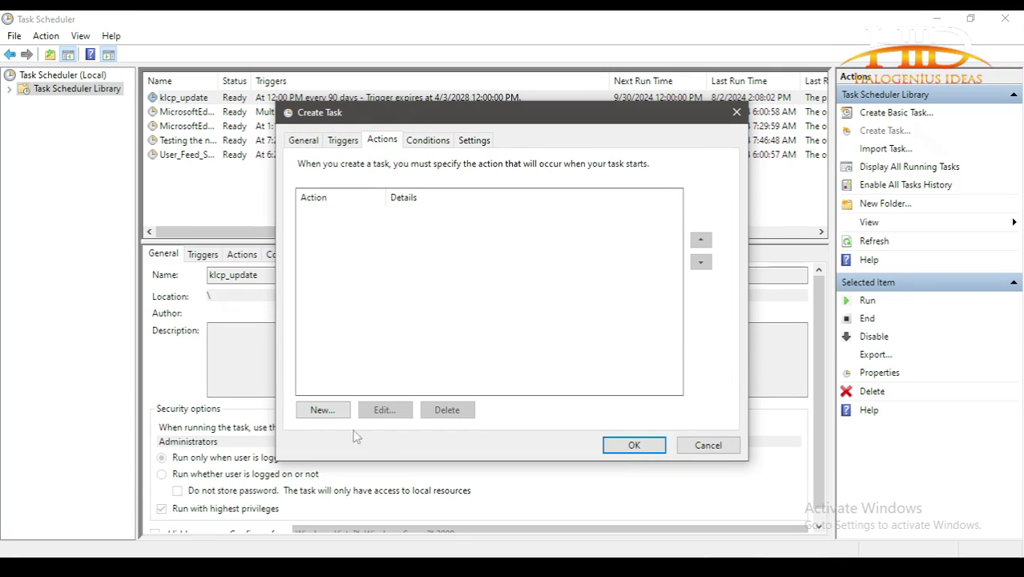
click(336, 412)
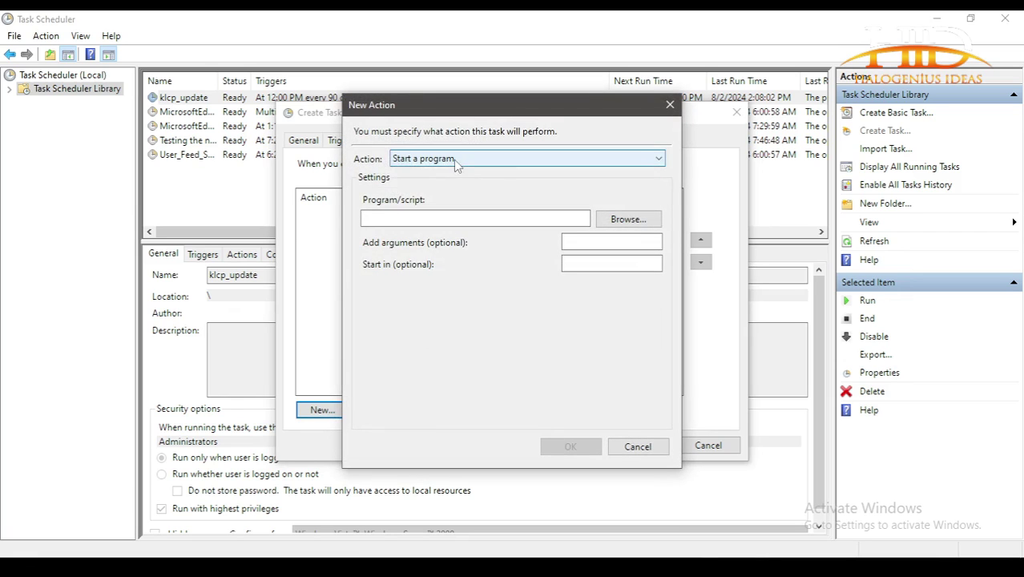
click(453, 159)
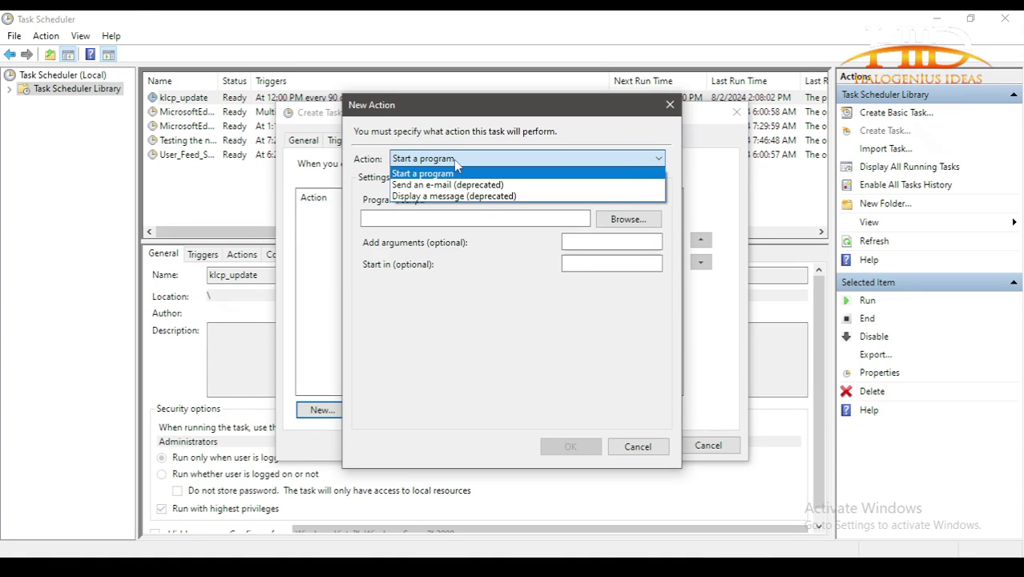
click(453, 159)
click(446, 218)
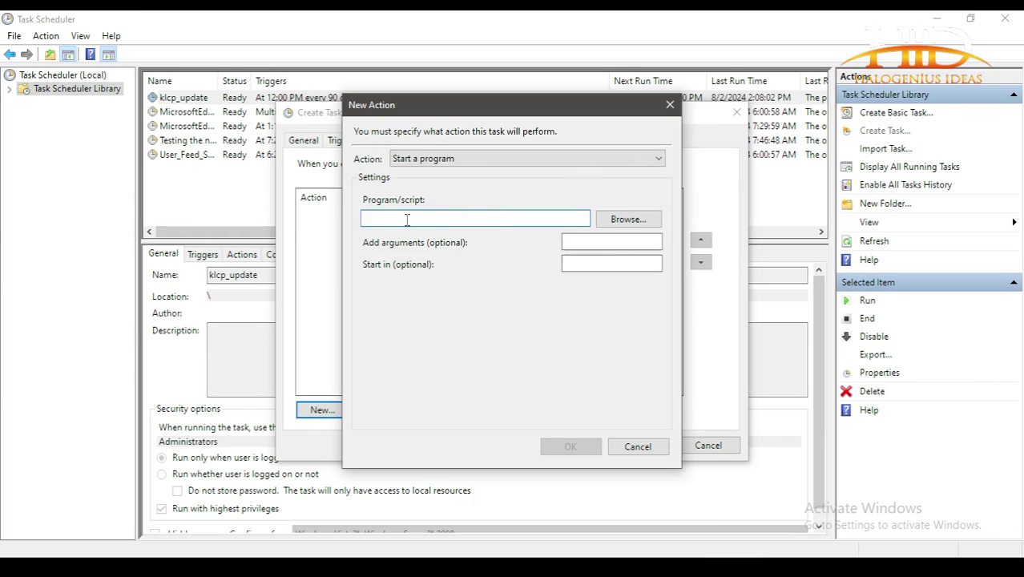
- Check the python.exe path listed by where python in Command Prompt and minimize the window
click(476, 554)
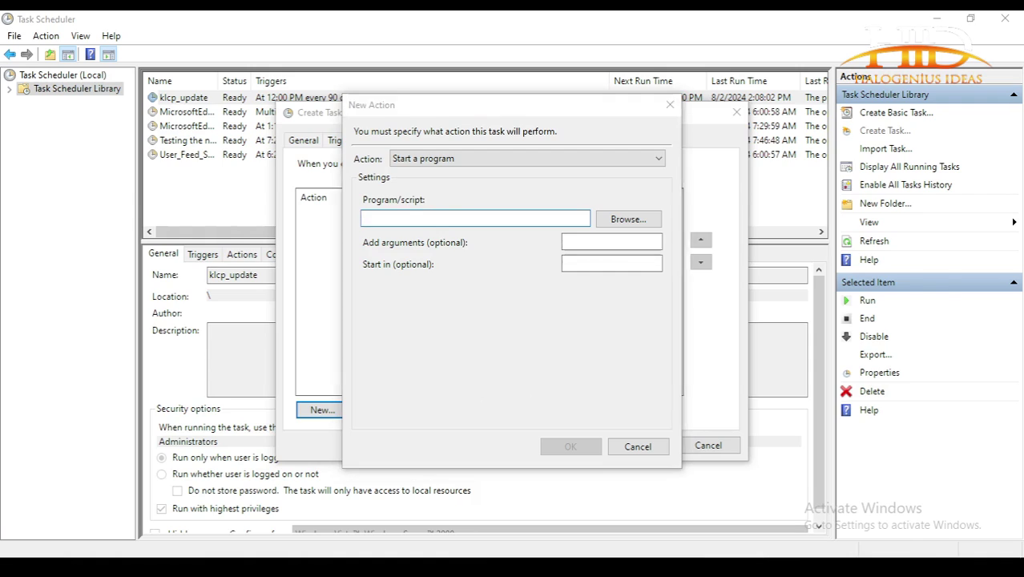
drag(285, 200, 360, 200)
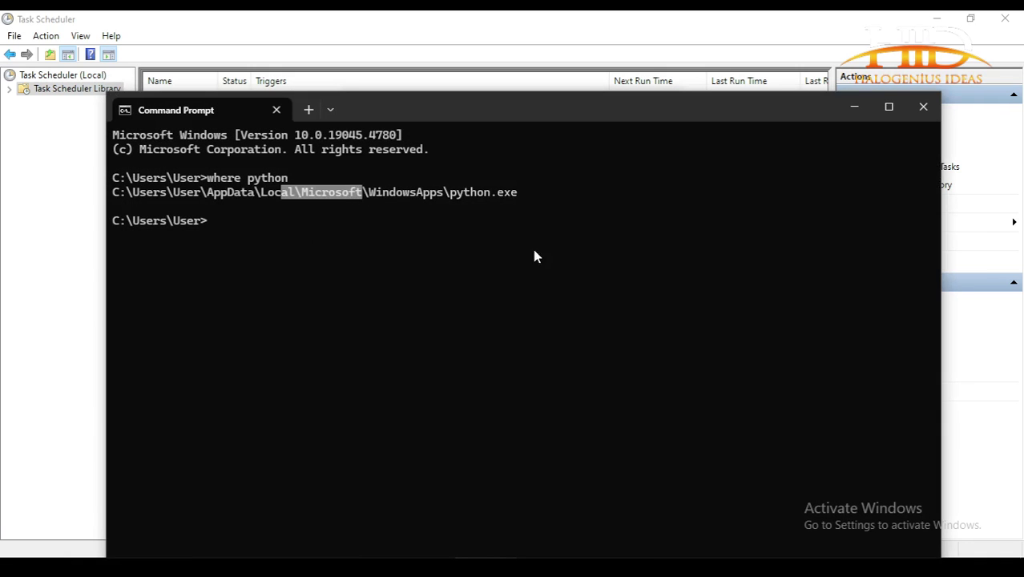
click(856, 108)
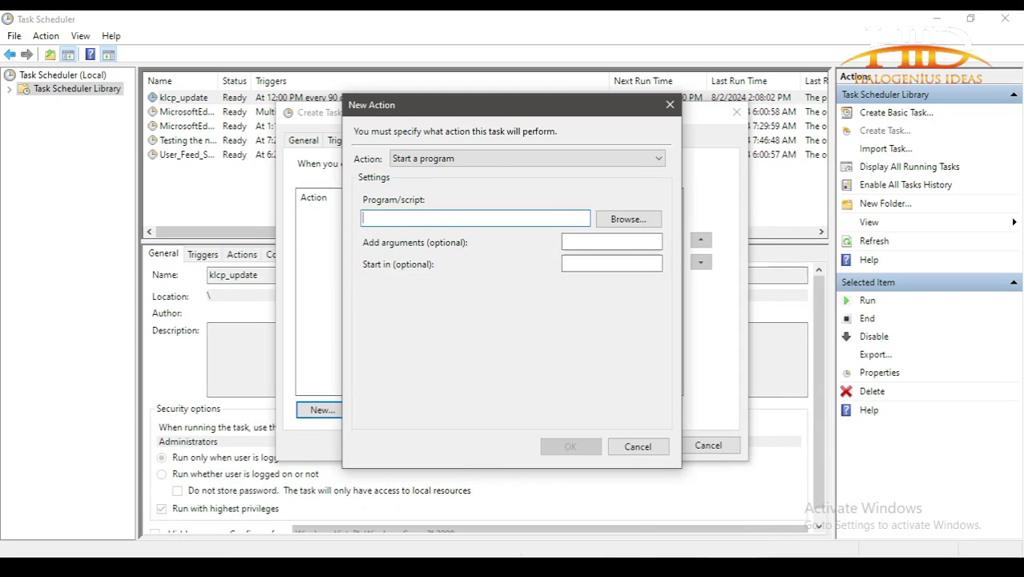
- Copy the interpreter path C:/Users/User/AppData/Local/Programs/Python/Python312/python.exe from Notepad and paste it as the action's program/script
key(alt+Tab)
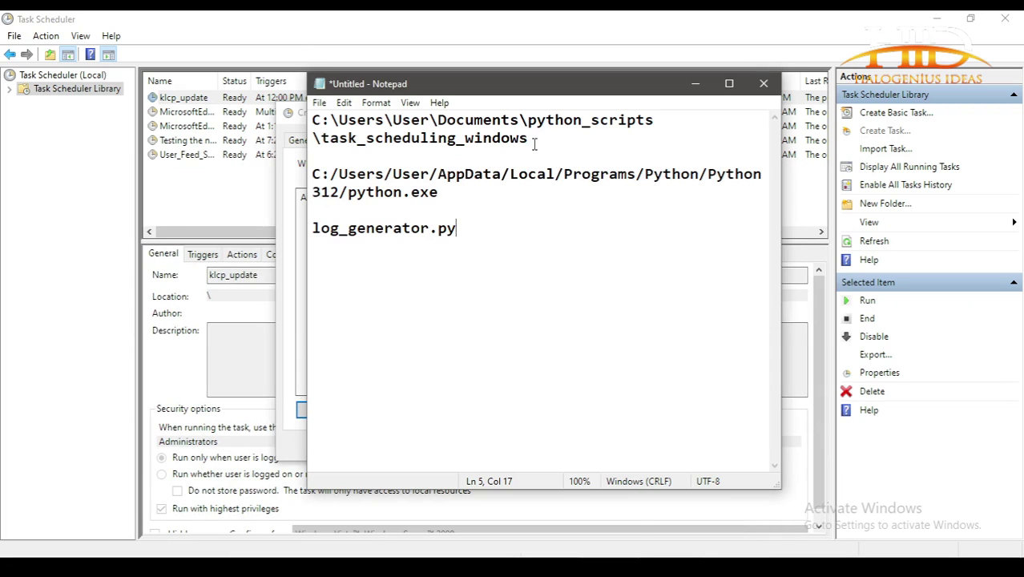
drag(457, 201, 309, 175)
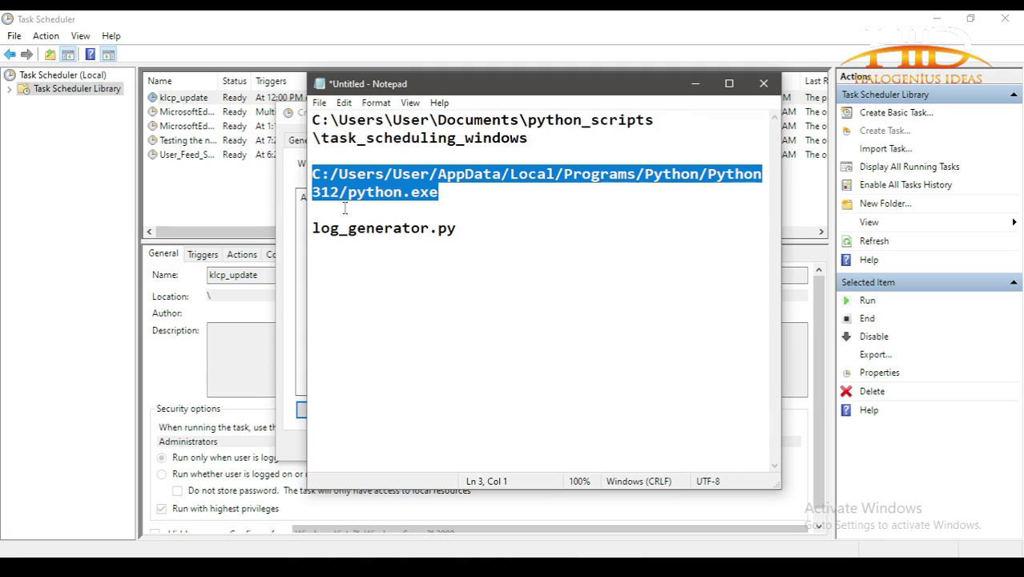
click(298, 184)
click(425, 218)
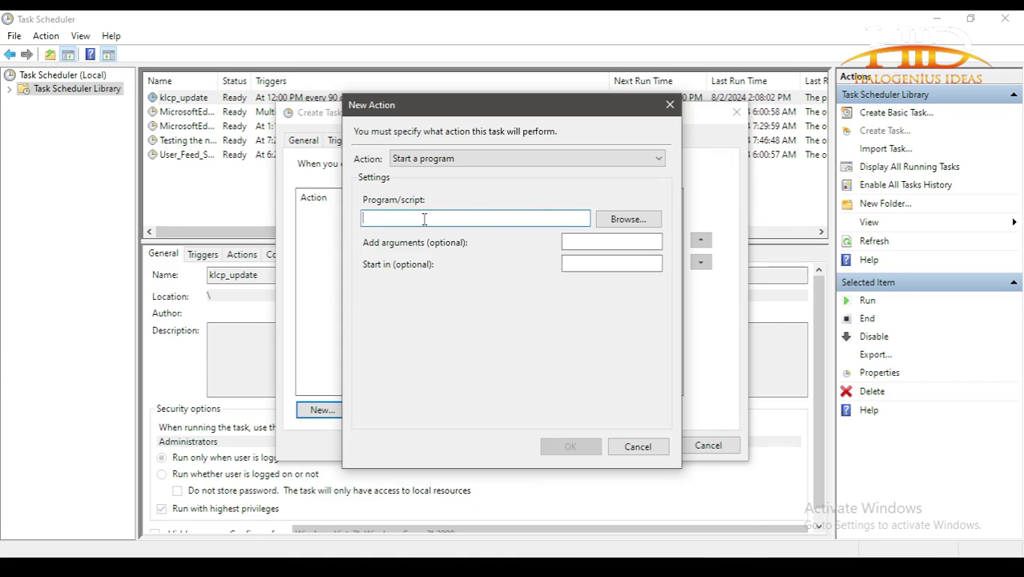
key(ctrl+v)
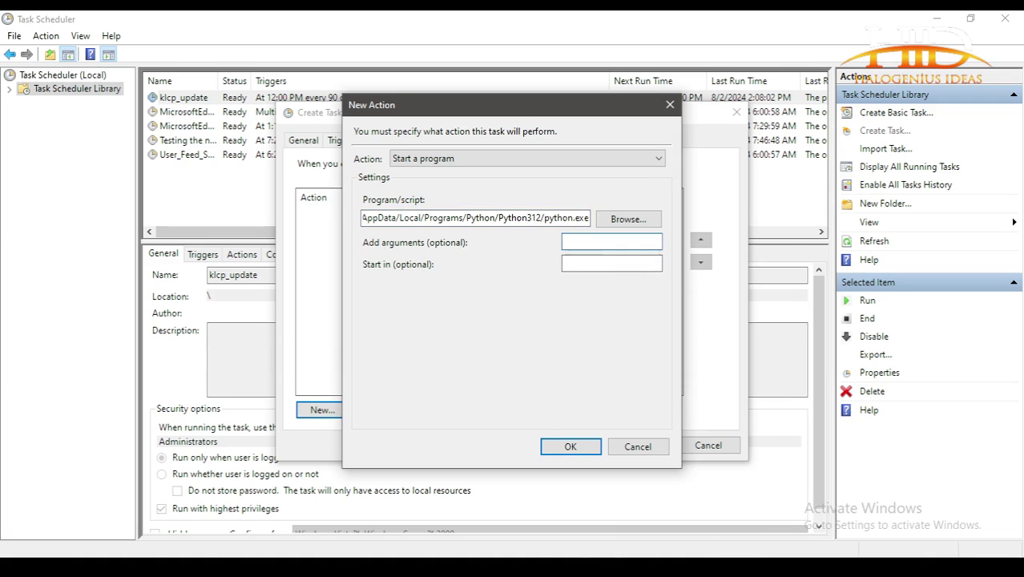
- Copy the script name log_generator.py from Notepad and paste it as the action's argument
key(alt+Tab)
drag(458, 229, 313, 230)
key(ctrl+c)
click(696, 83)
click(579, 239)
key(ctrl+v)
- Copy the folder path C:\Users\User\Documents\python_scripts\task_scheduling_windows from Notepad, paste it as the action's start-in folder, and confirm the action
click(600, 263)
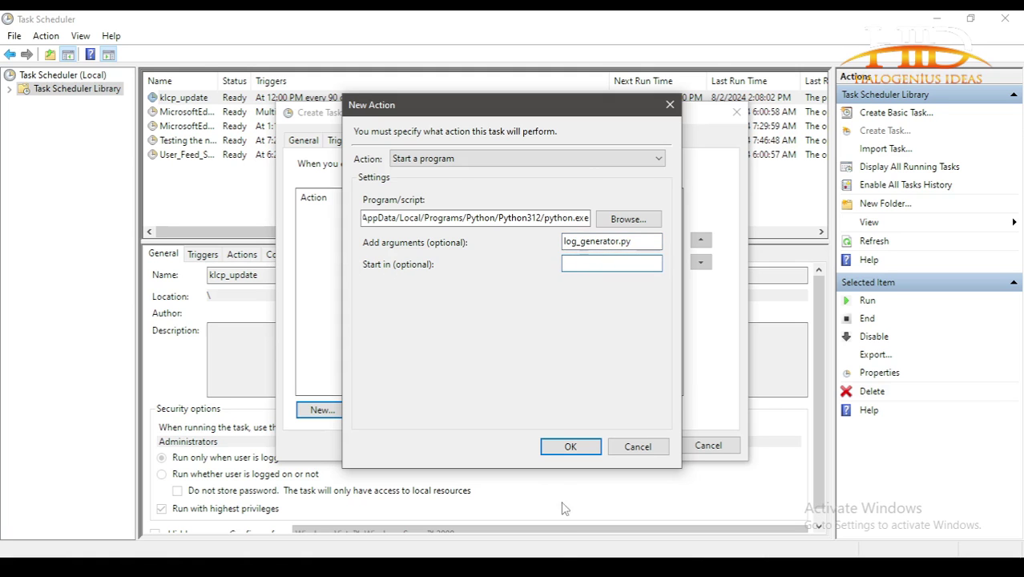
click(583, 531)
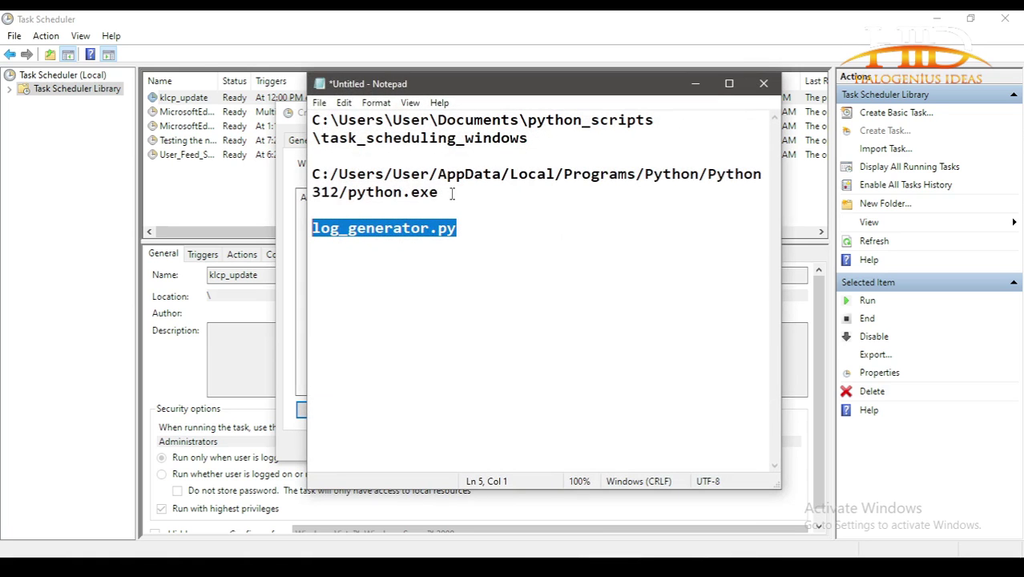
drag(536, 138, 314, 120)
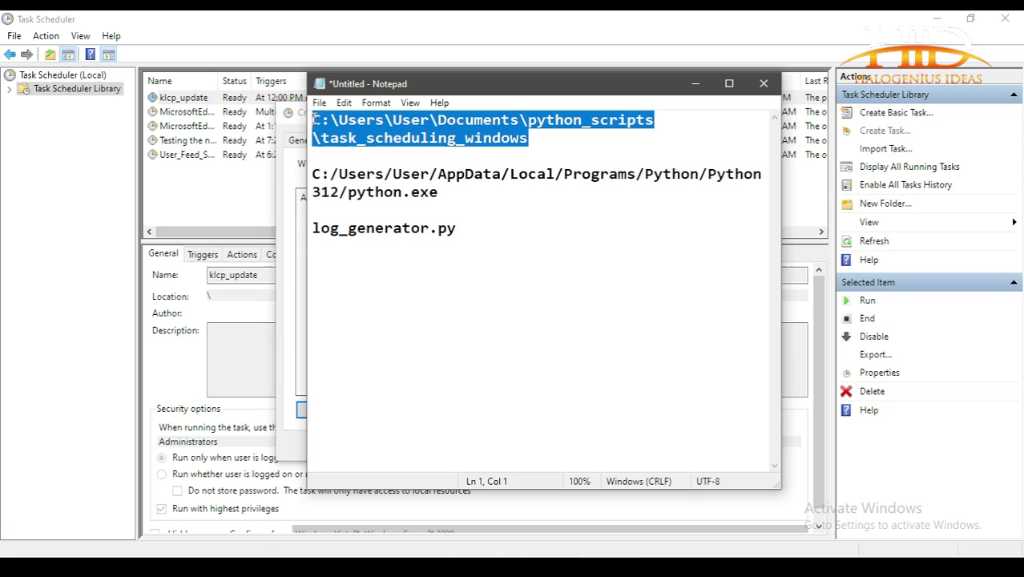
right_click(369, 128)
click(409, 176)
click(696, 84)
click(615, 266)
key(ctrl+v)
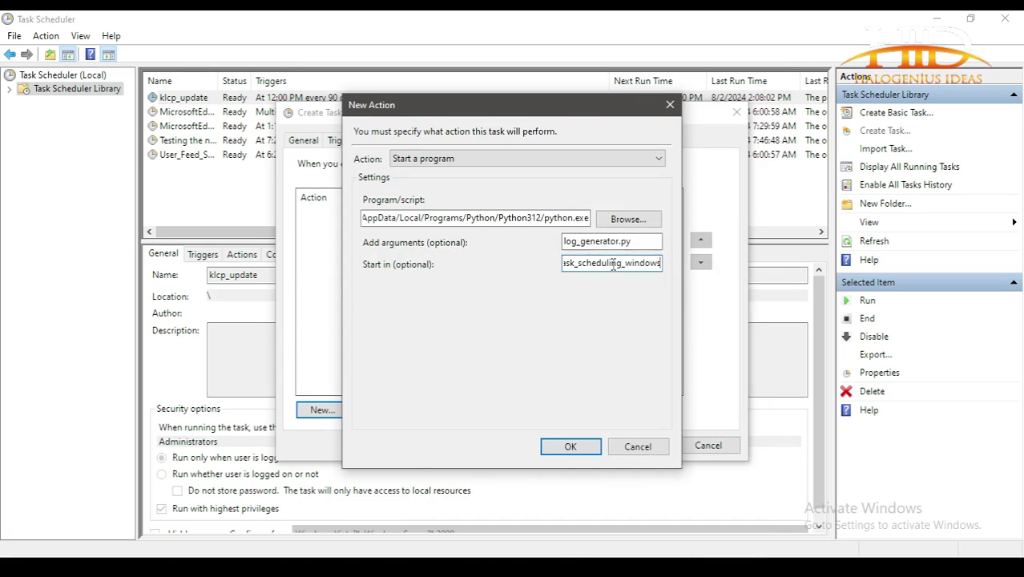
click(583, 446)
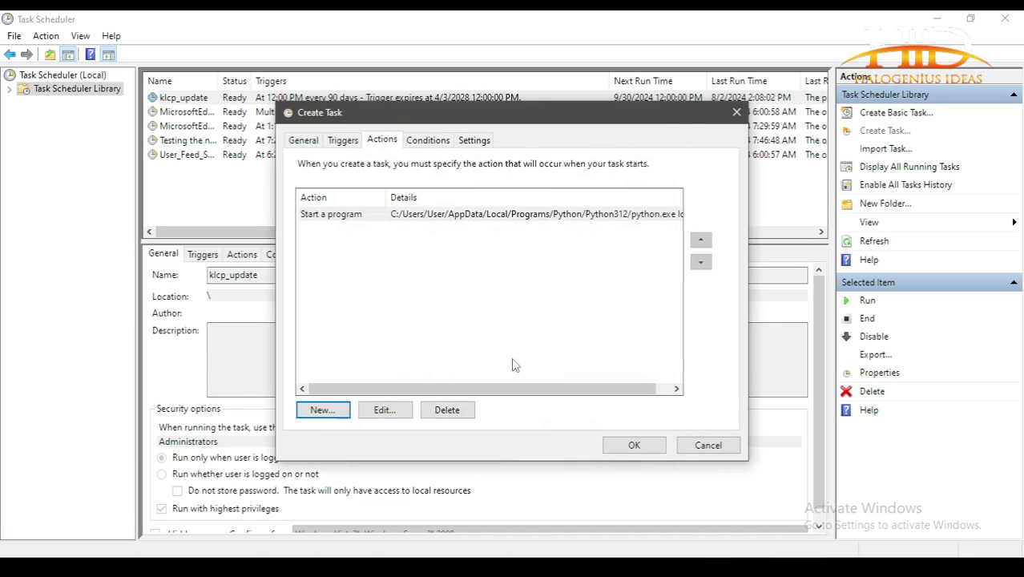
- Review the new task's condition options and additional behavior settings without changing them
click(428, 143)
click(474, 142)
click(383, 142)
click(440, 143)
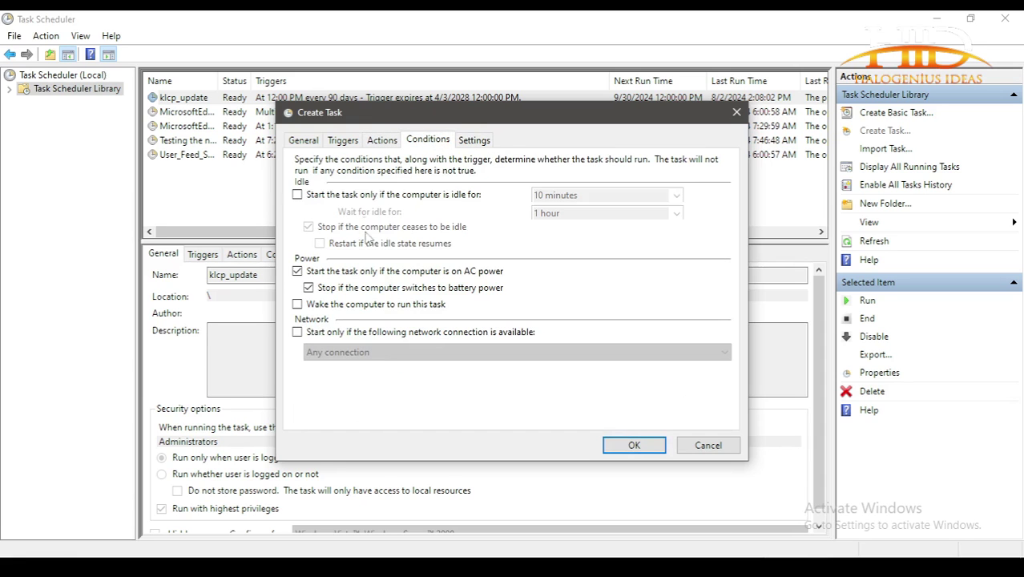
click(475, 142)
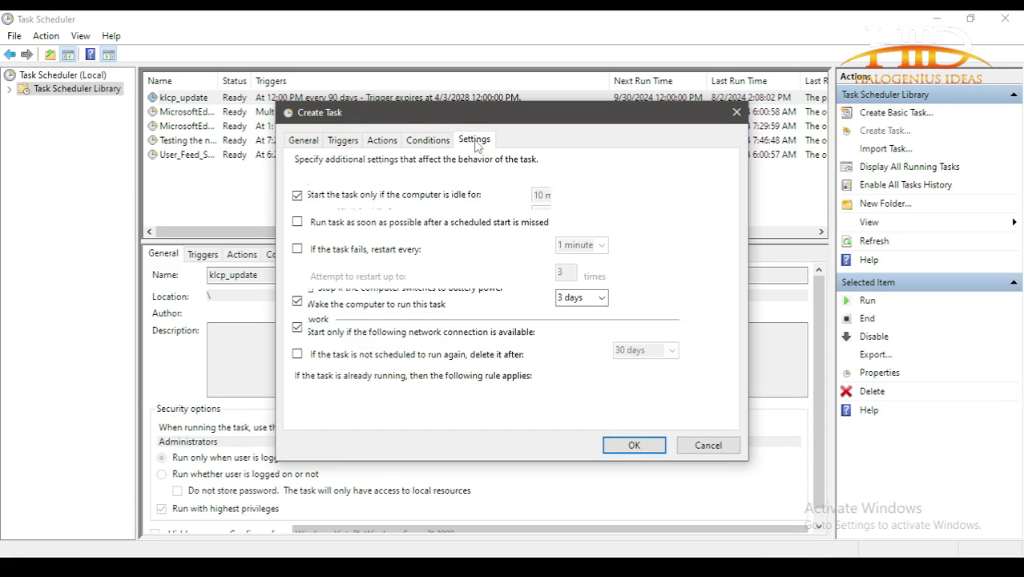
- Edit the task's one-time trigger to start at 7:55:08 AM and confirm the trigger
click(371, 142)
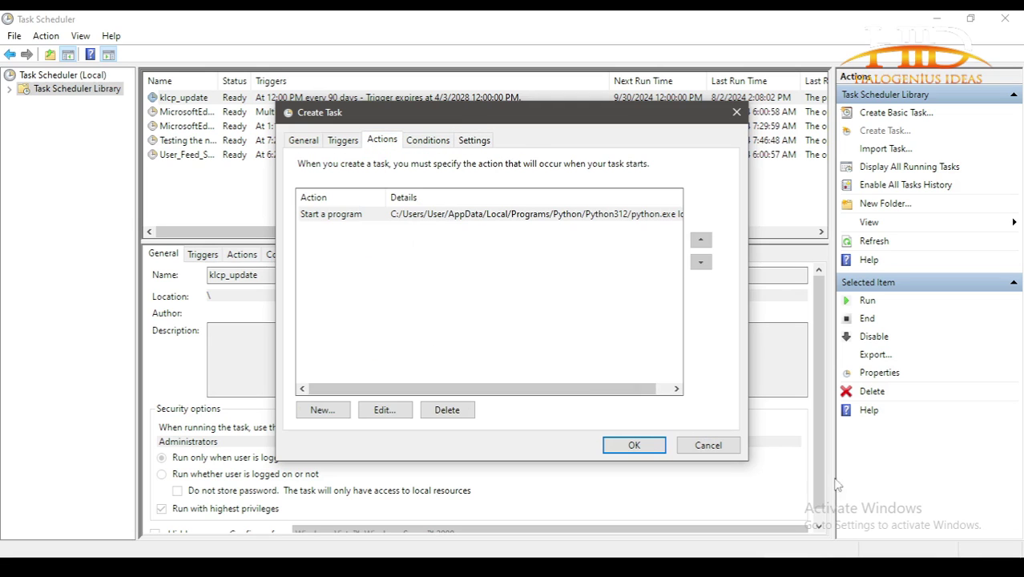
click(346, 145)
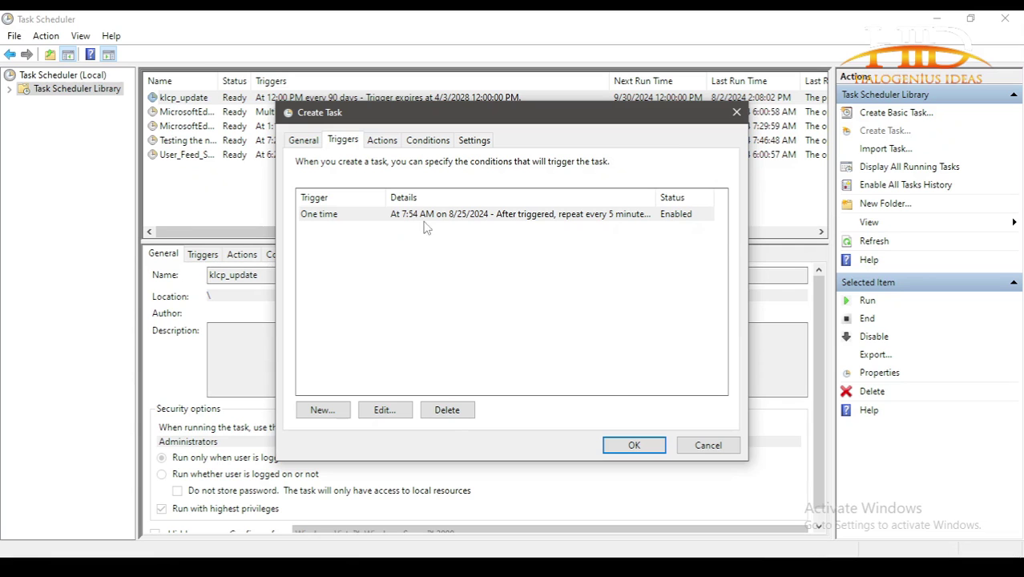
click(418, 215)
double_click(423, 218)
click(512, 169)
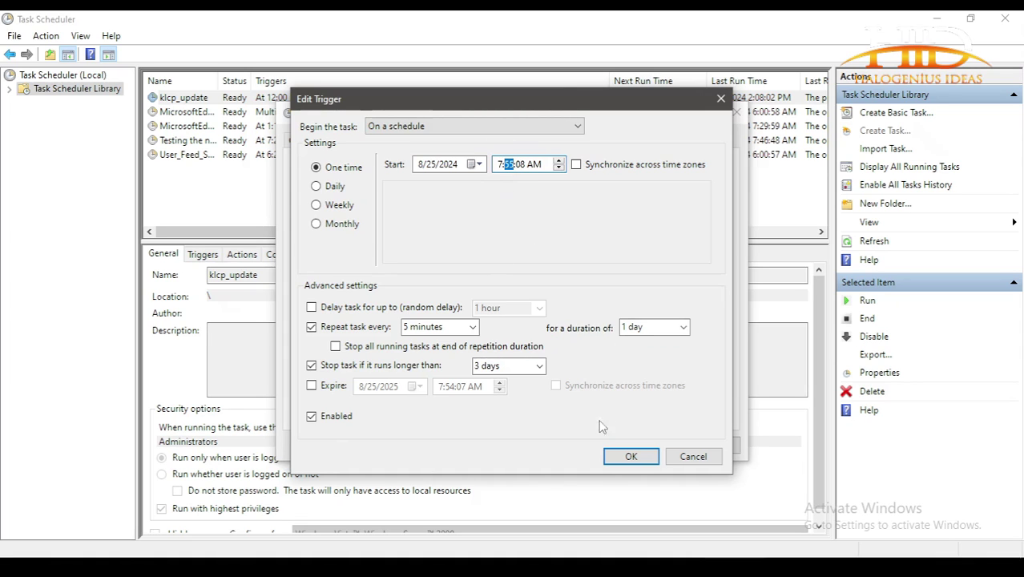
click(630, 456)
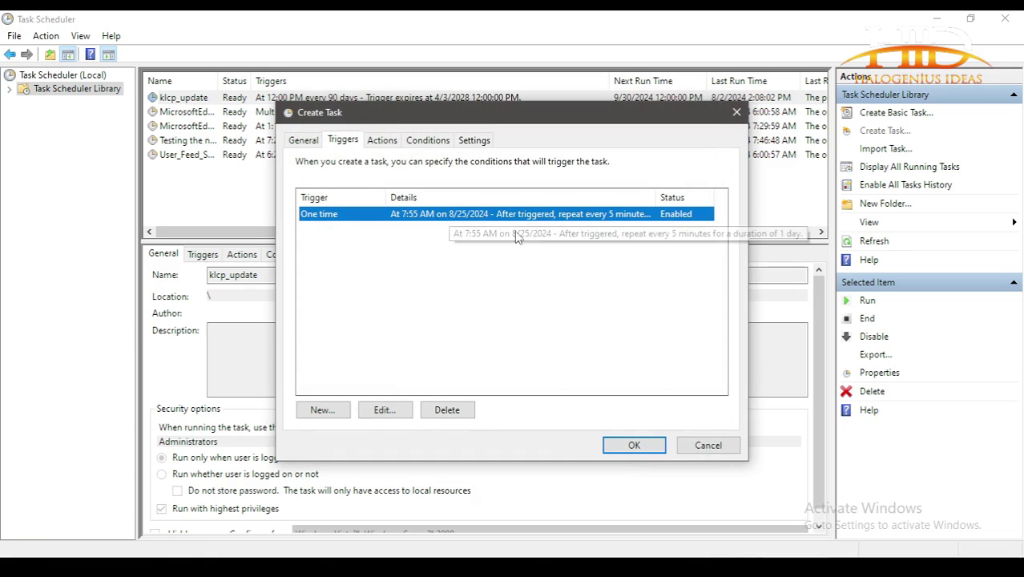
- Save the new task and widen the task list's Name column to show more of the task names
click(633, 445)
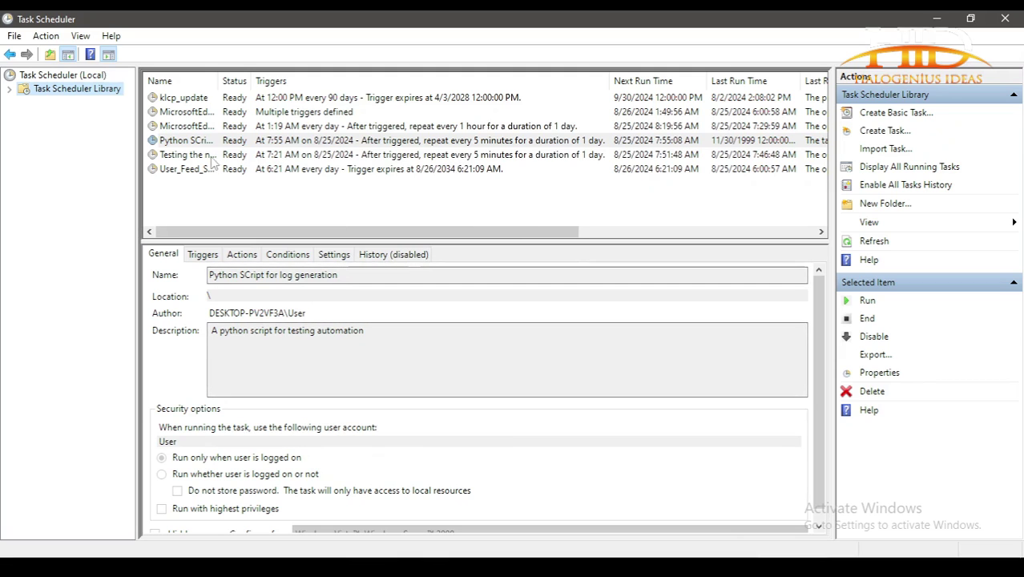
drag(218, 81, 277, 83)
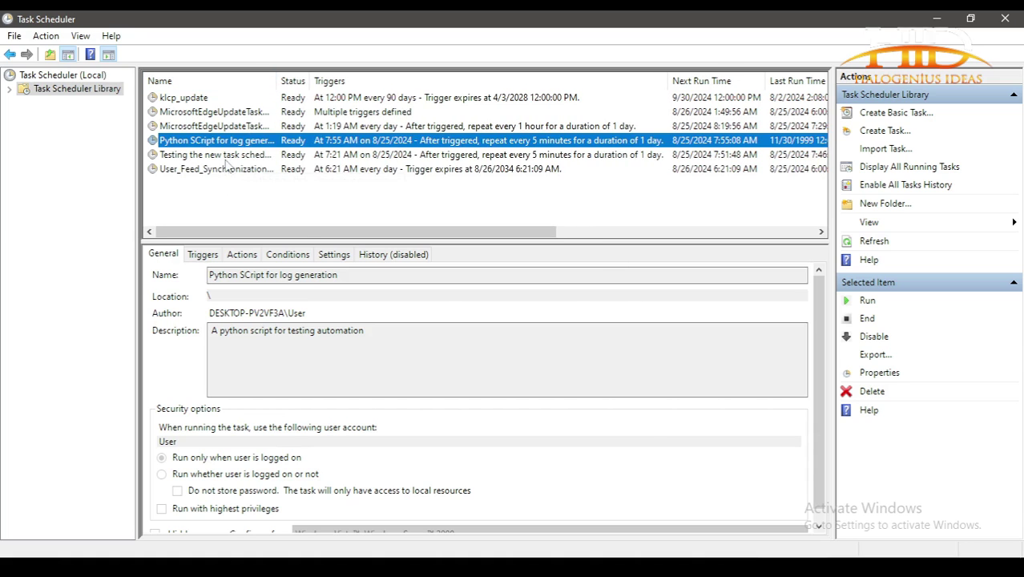
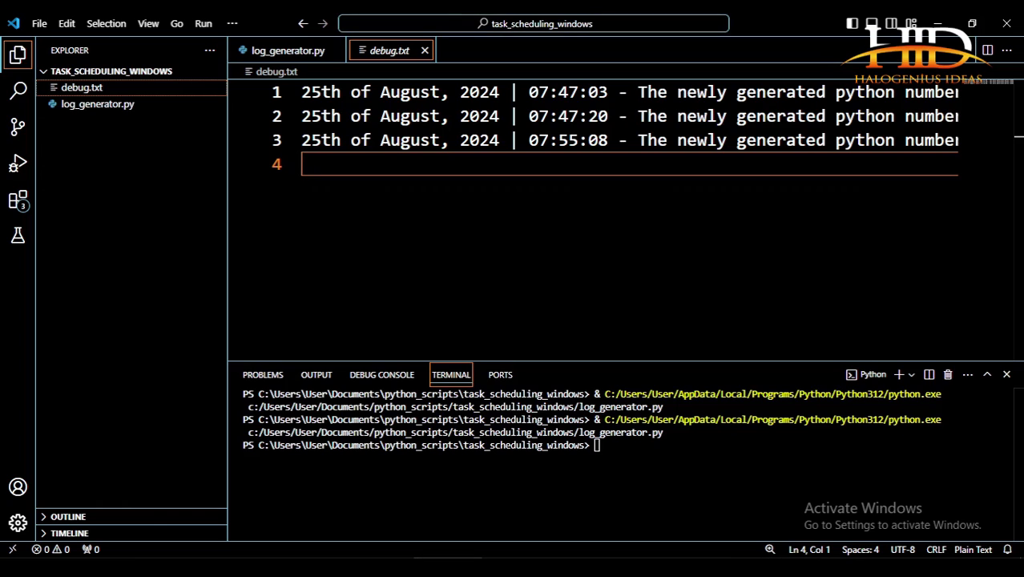
- In Visual Studio Code, examine the timestamp and generated number of the latest entry in debug.txt
drag(530, 142, 559, 142)
click(599, 141)
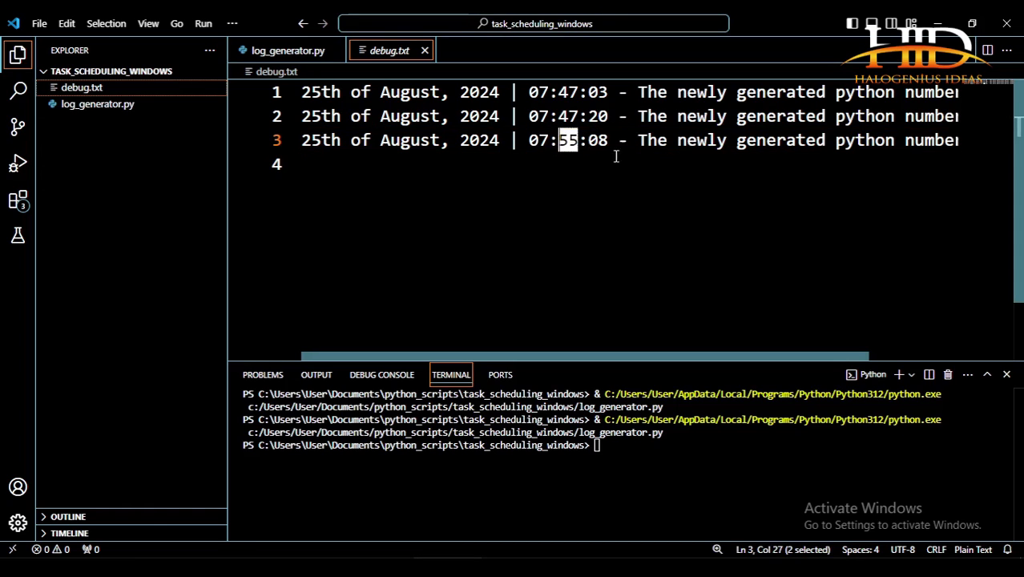
click(673, 173)
scroll(673, 173, right, 3)
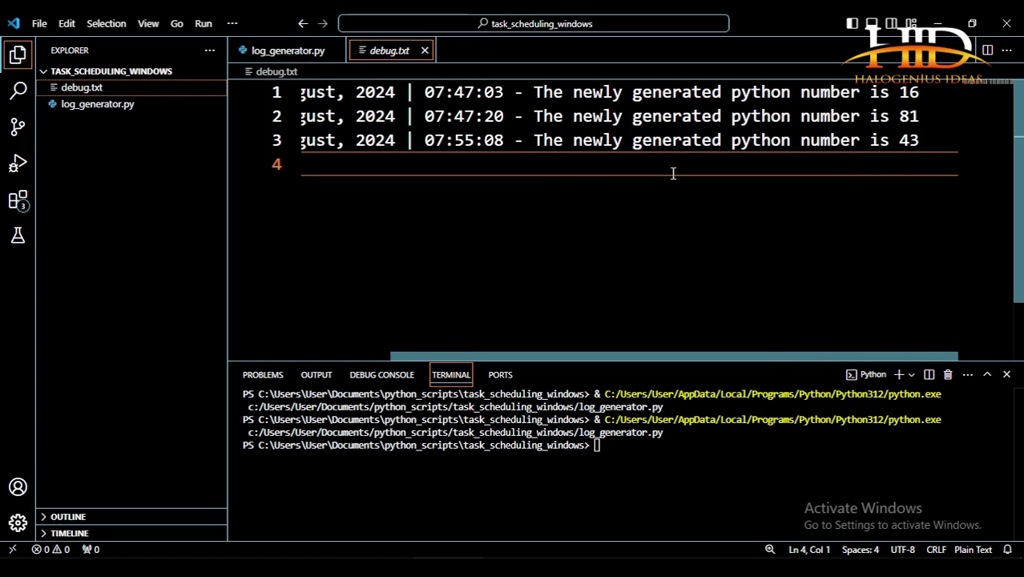
double_click(912, 142)
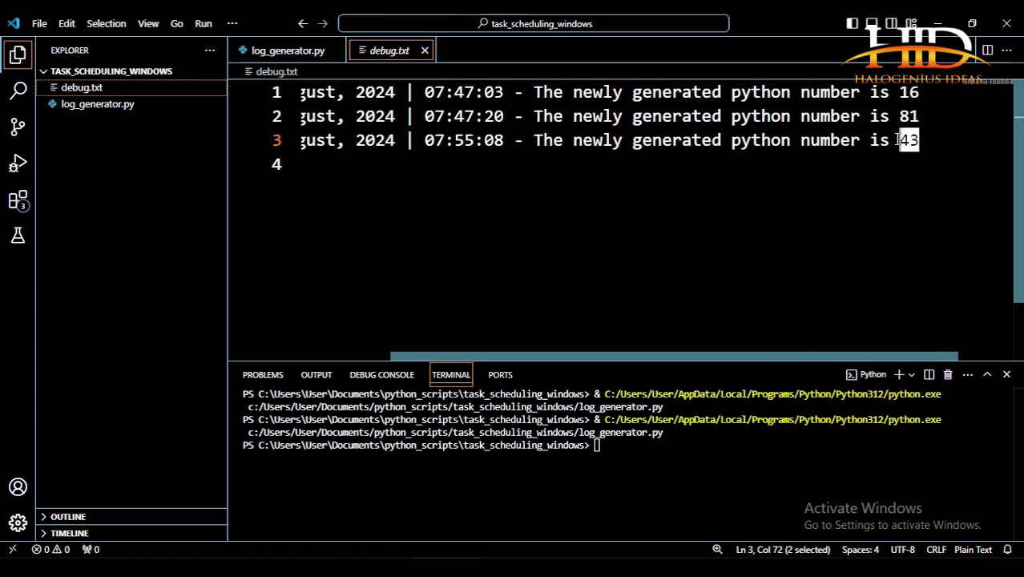
click(721, 142)
scroll(583, 353, left, 3)
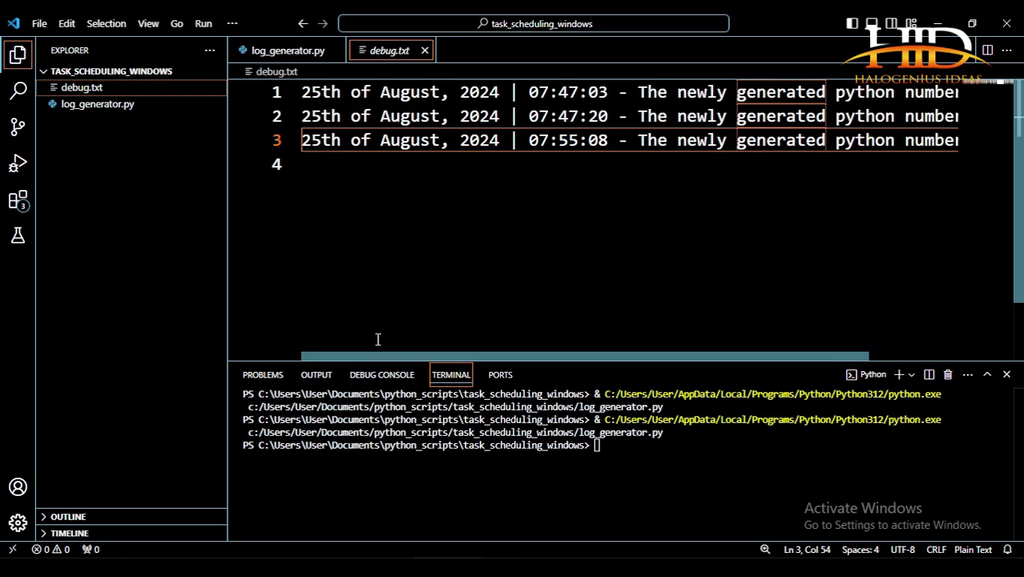
- Close debug.txt, delete it from the task_scheduling_windows folder to the Recycle Bin, and return to the file-opening line in log_generator.py
click(294, 51)
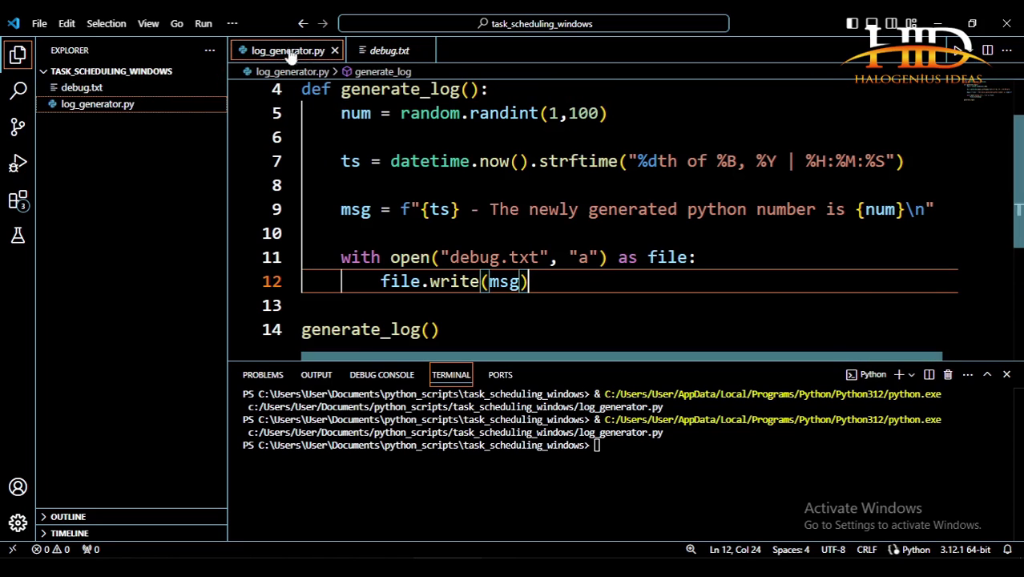
key(alt+Left)
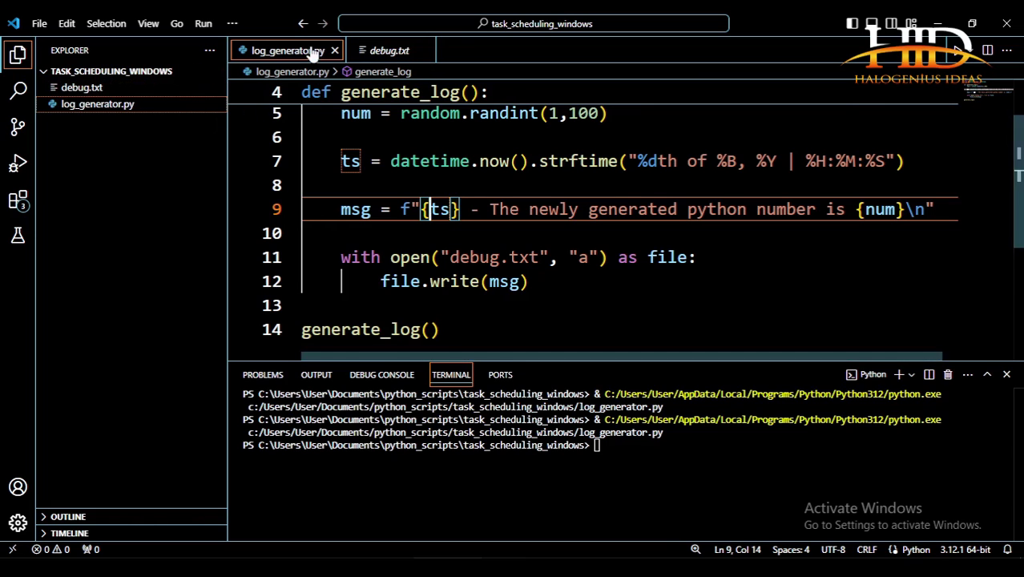
click(425, 51)
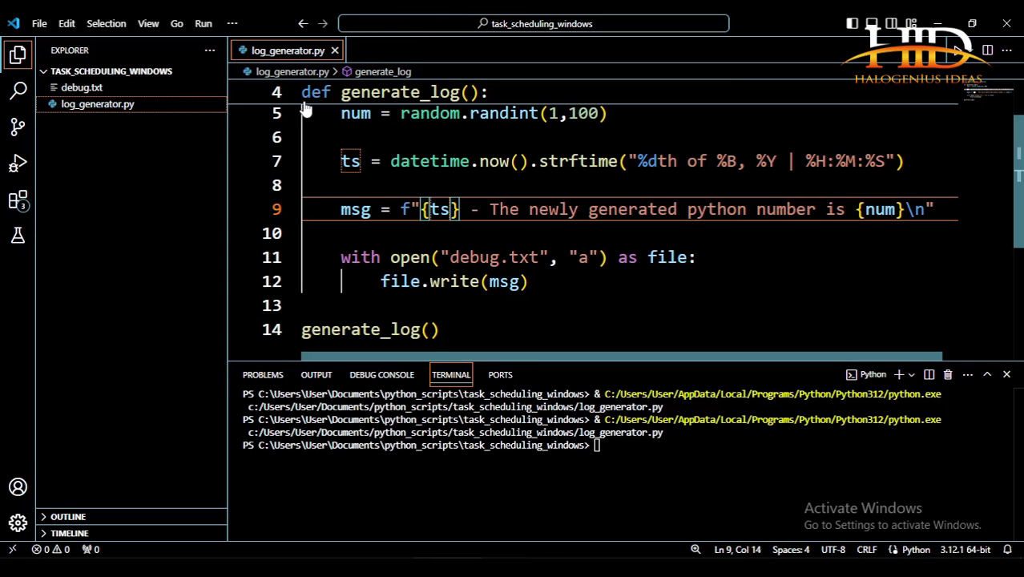
click(158, 91)
right_click(157, 91)
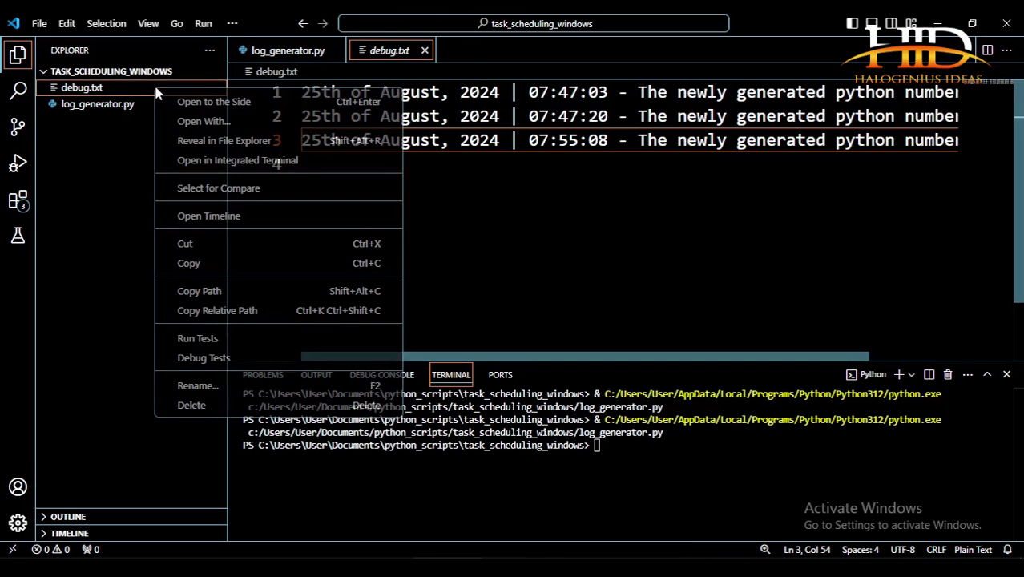
click(249, 406)
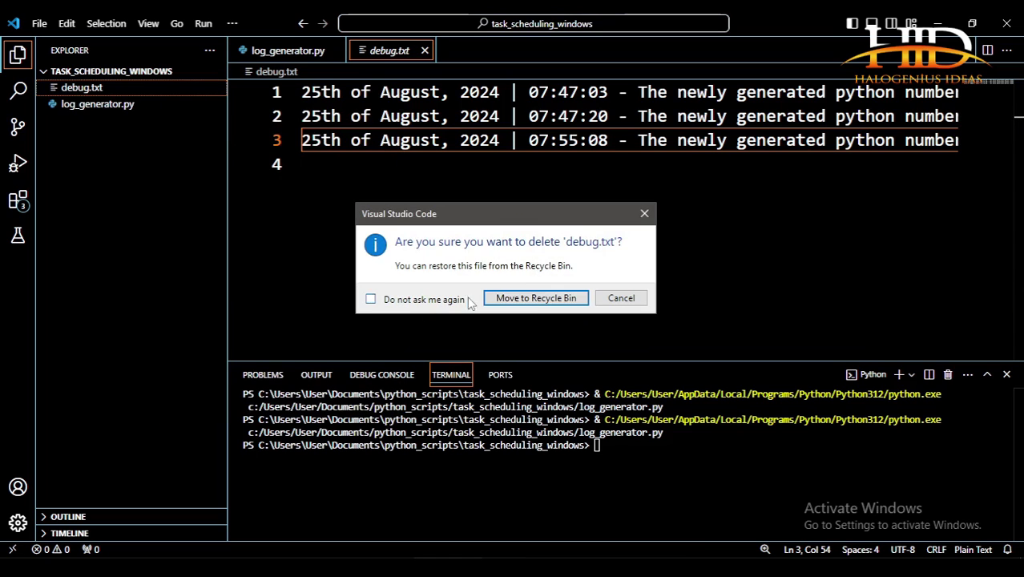
click(534, 298)
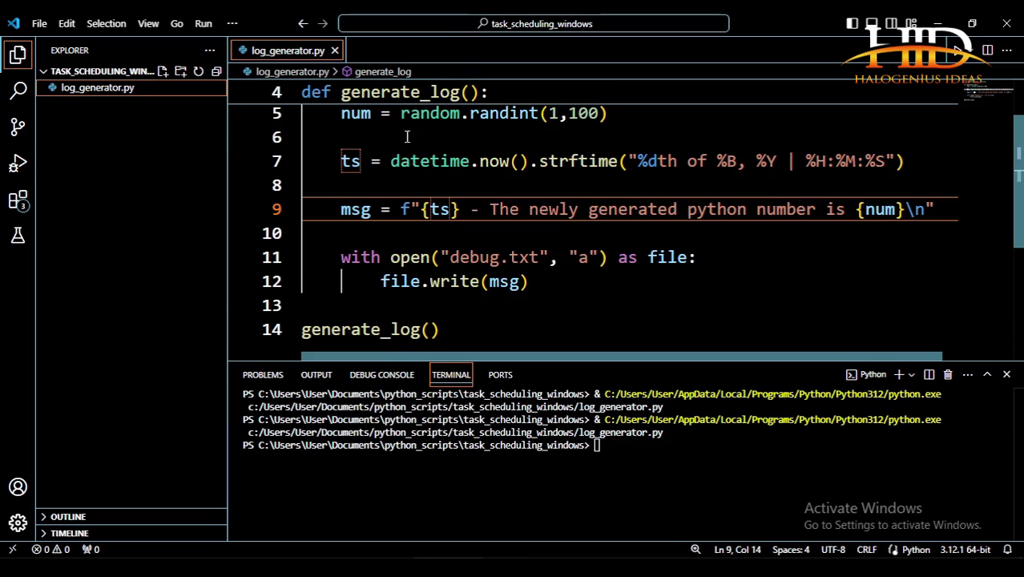
click(442, 257)
click(498, 257)
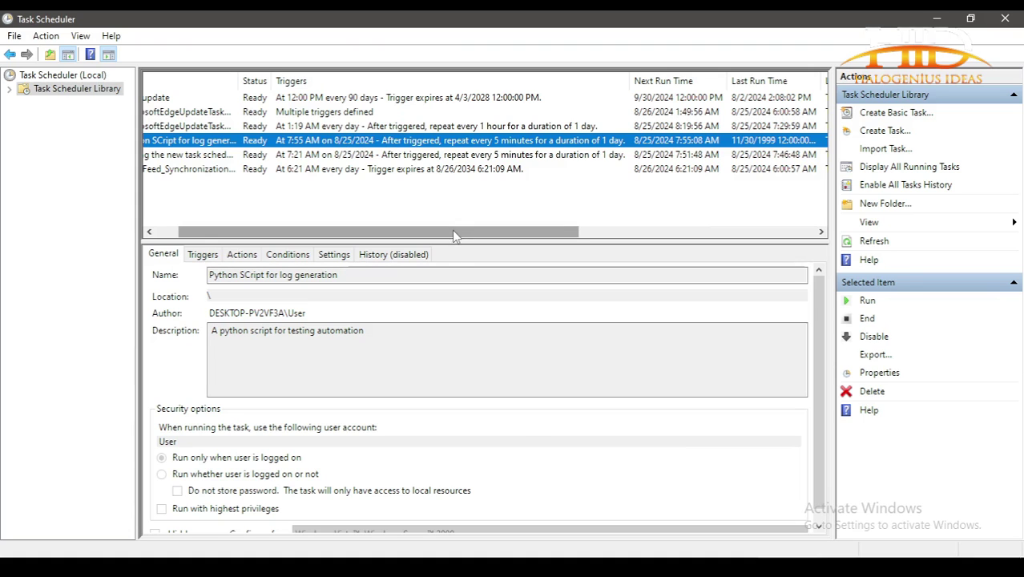
- Switch to Task Scheduler and run the Python SCript for log generation task on demand
drag(452, 230, 429, 230)
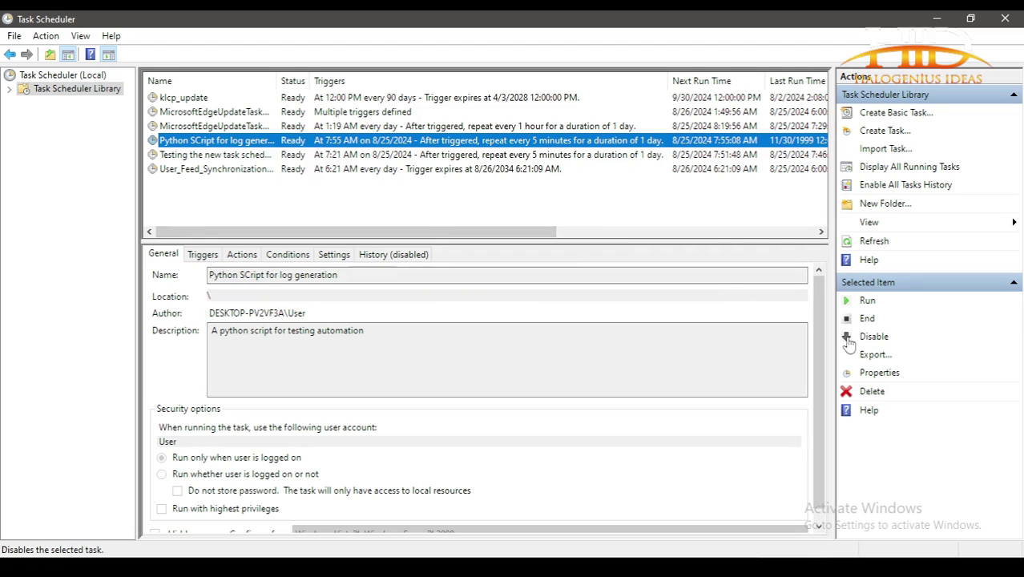
click(867, 302)
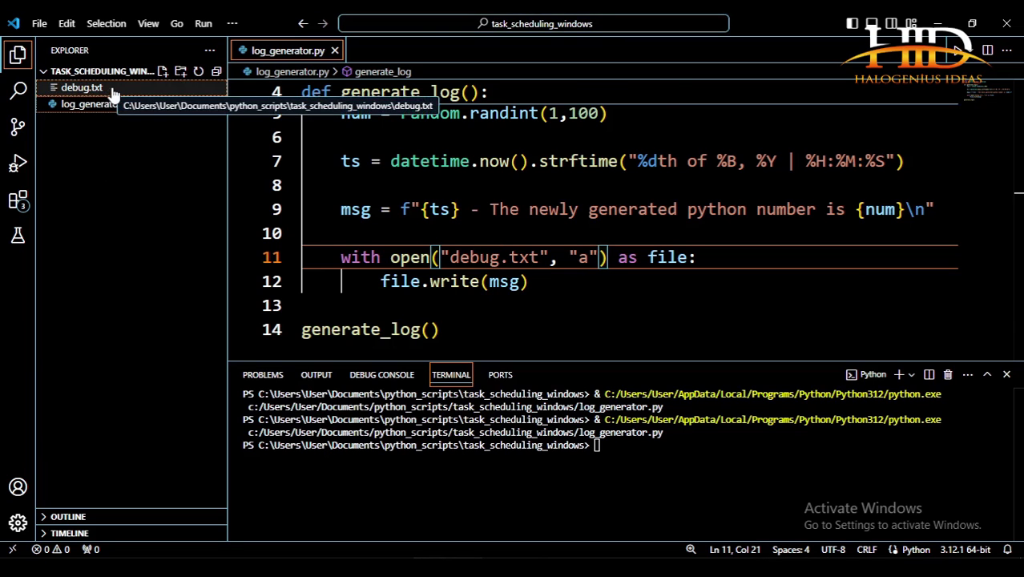
- Open the recreated debug.txt in Visual Studio Code and compare the seconds in its entries' timestamps
click(113, 92)
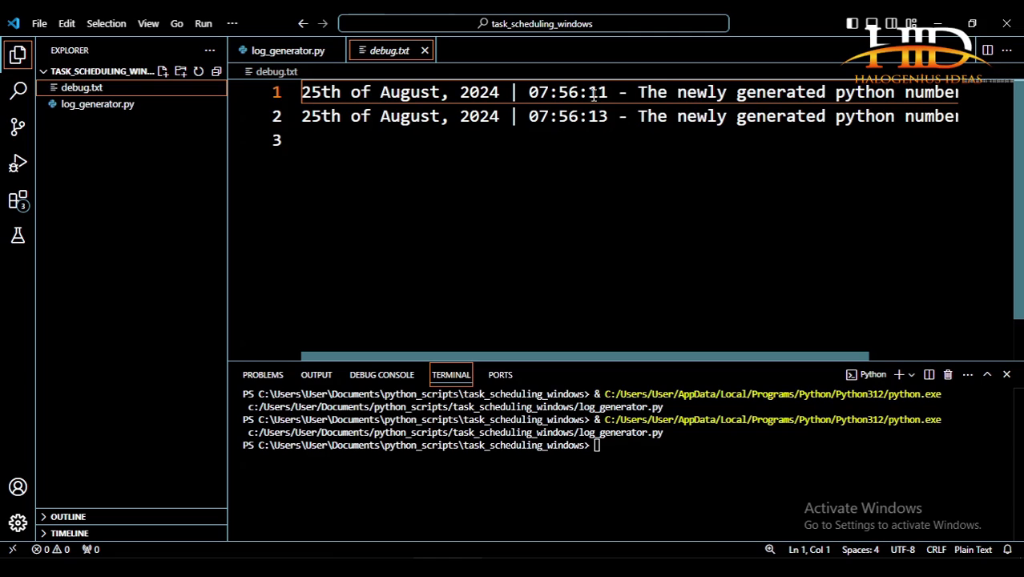
drag(587, 92, 587, 117)
click(493, 209)
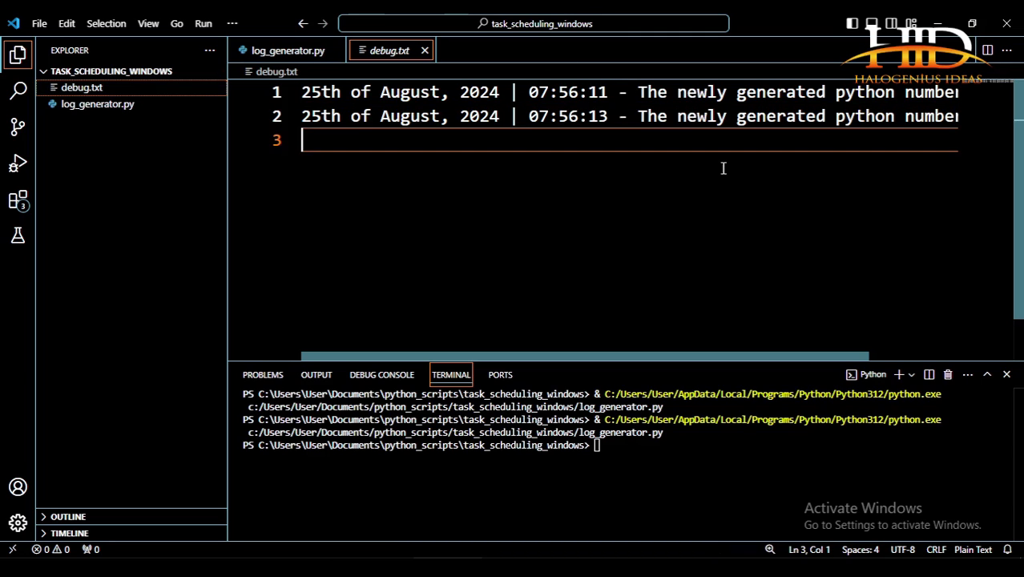
- Delete the recreated debug.txt from the project folder and confirm moving it to the Recycle Bin
right_click(118, 88)
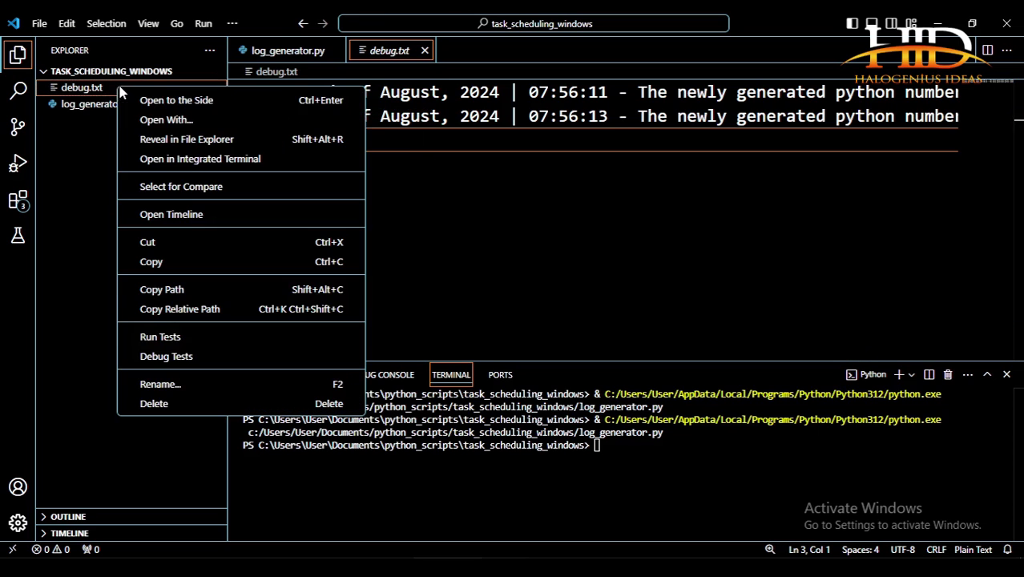
click(190, 403)
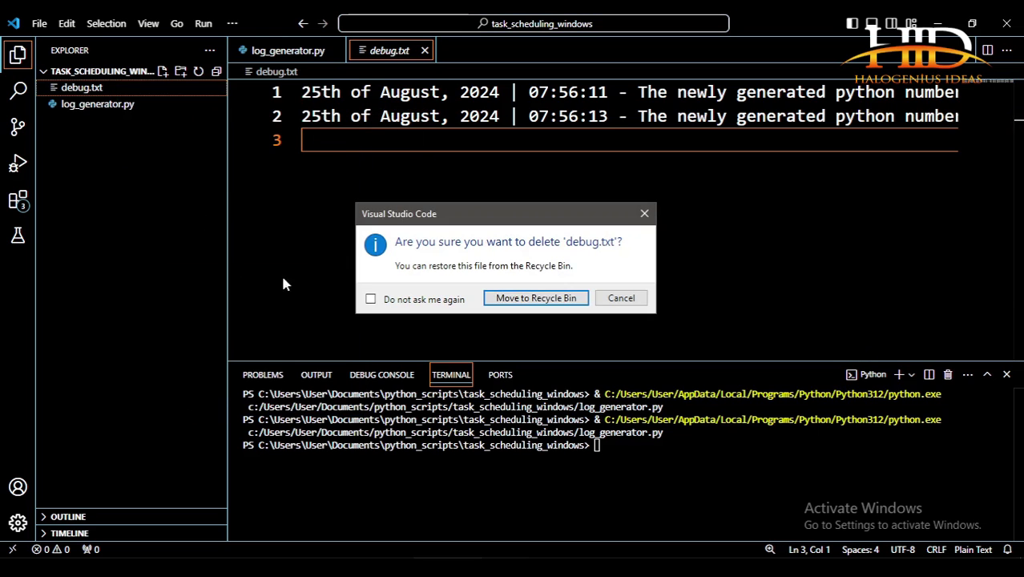
click(523, 298)
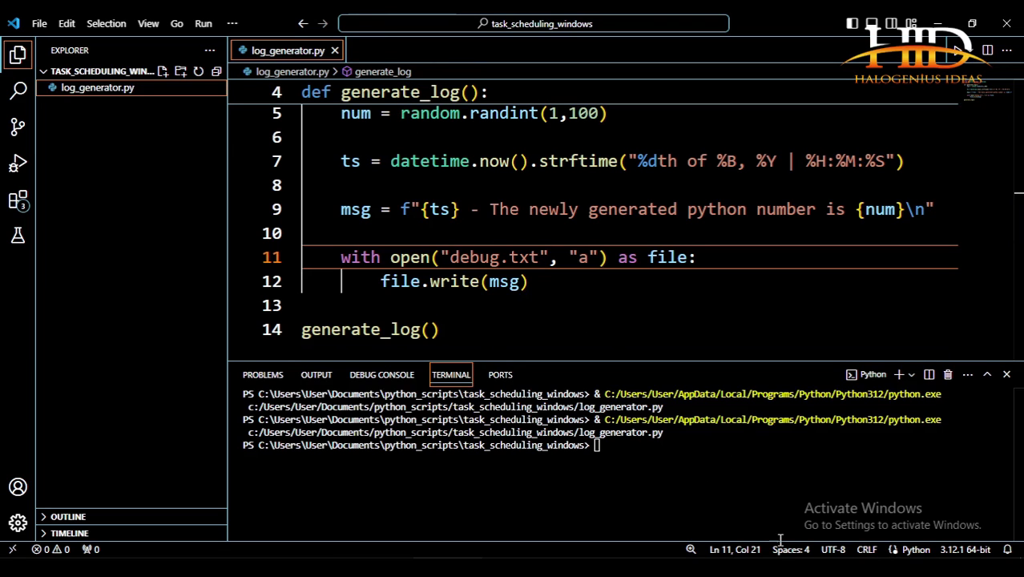
key(Up)
key(Up)
key(Up)
key(Up)
key(Up)
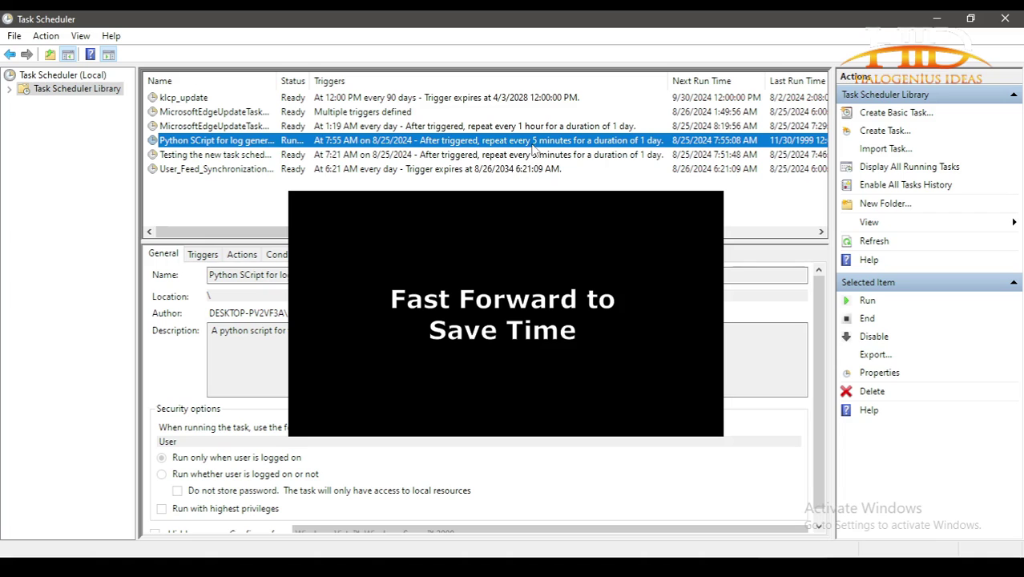
- In Task Scheduler, check the system clock against the task's repeat time and refresh the task list
key(super+alt+d)
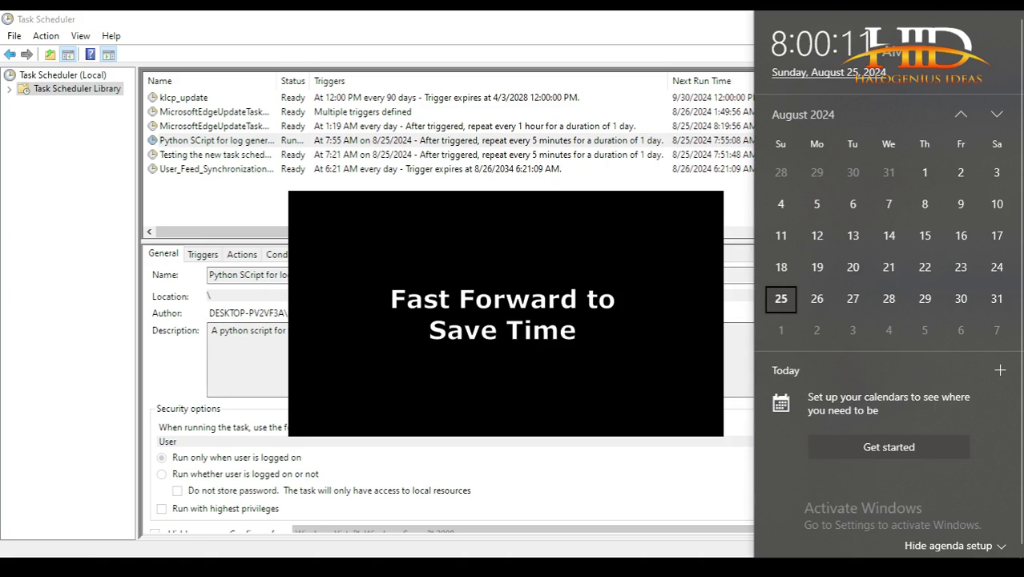
click(727, 275)
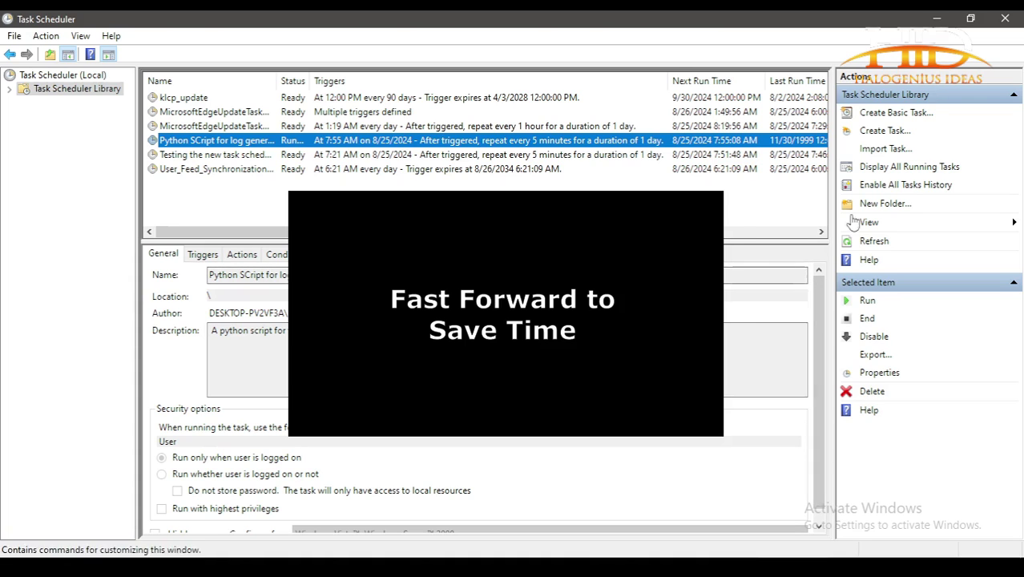
click(875, 241)
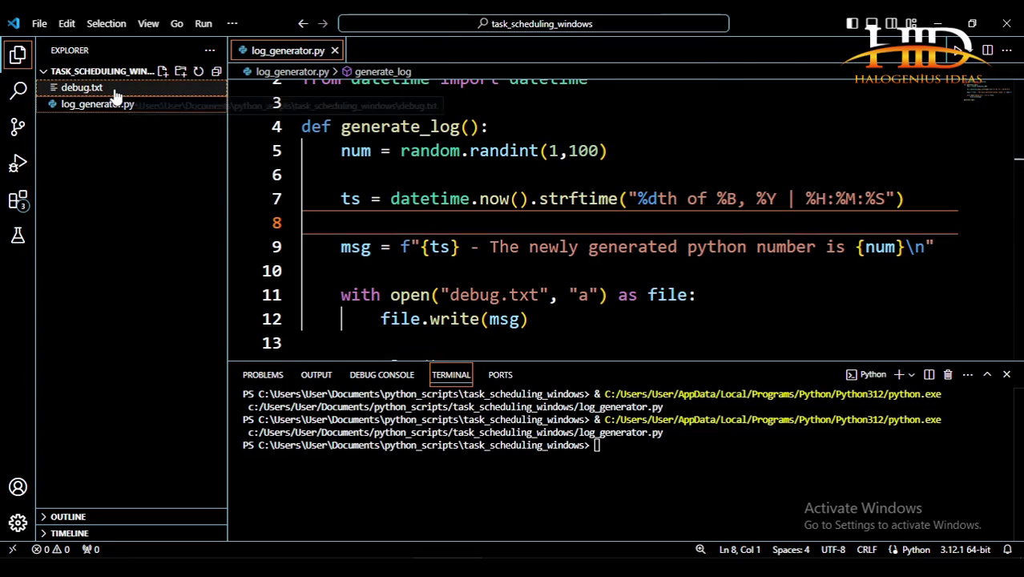
- Open the newly generated debug.txt in Visual Studio Code and examine the timestamp and number of the scheduled run's entry
click(114, 90)
drag(528, 91, 606, 93)
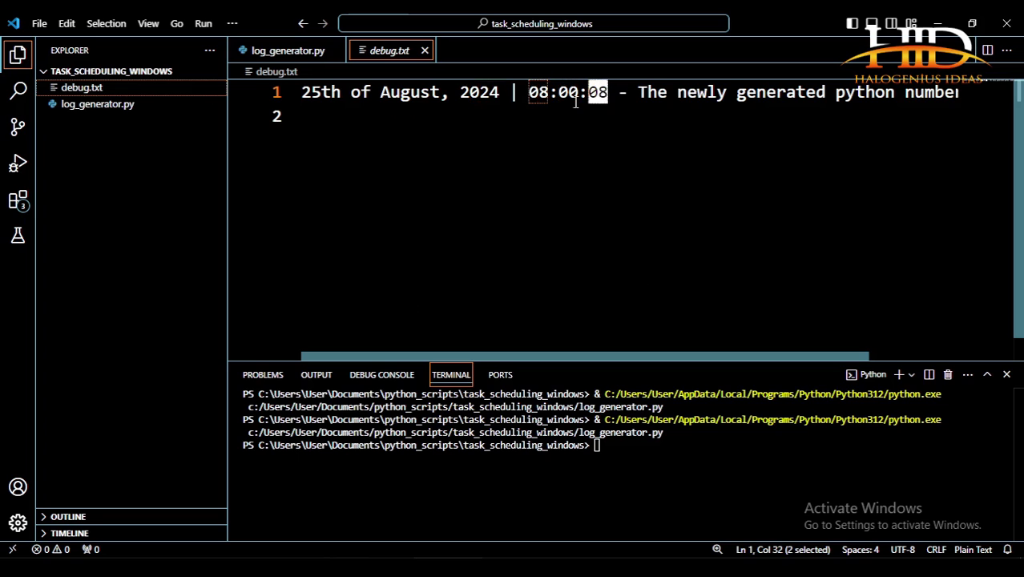
key(Down)
click(305, 91)
key(Down)
click(589, 92)
key(Down)
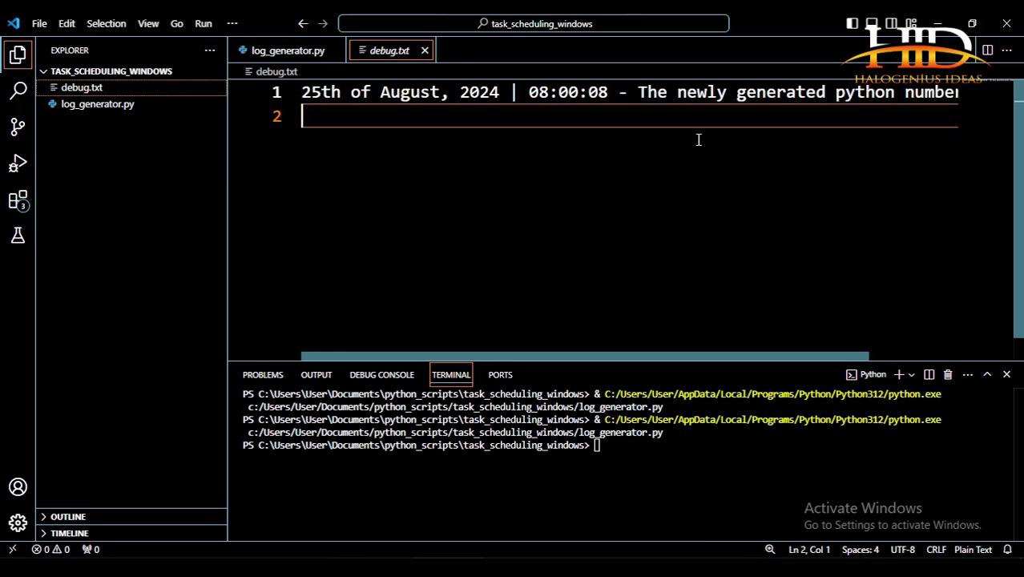
scroll(698, 140, right, 3)
scroll(698, 139, left, 2)
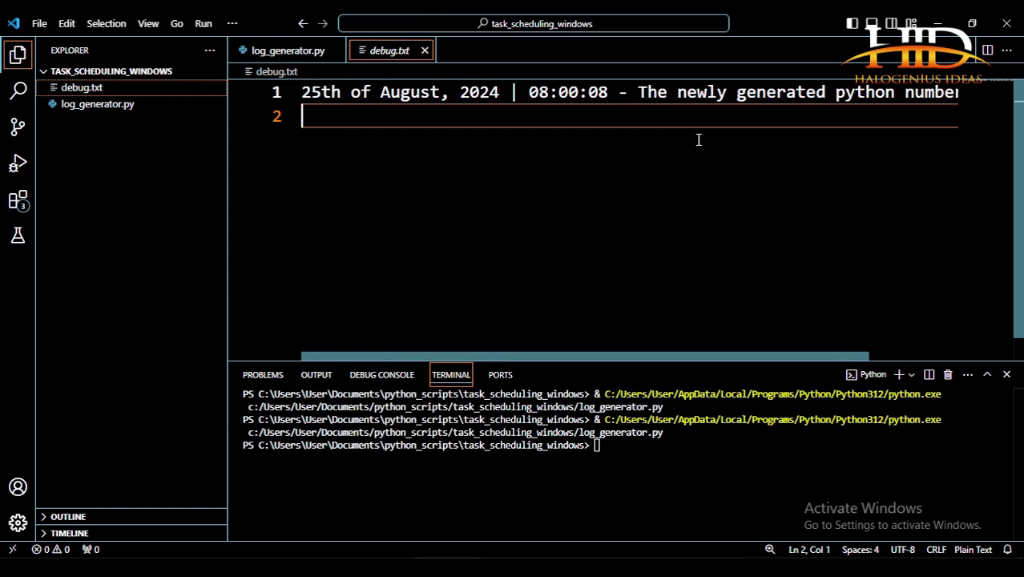